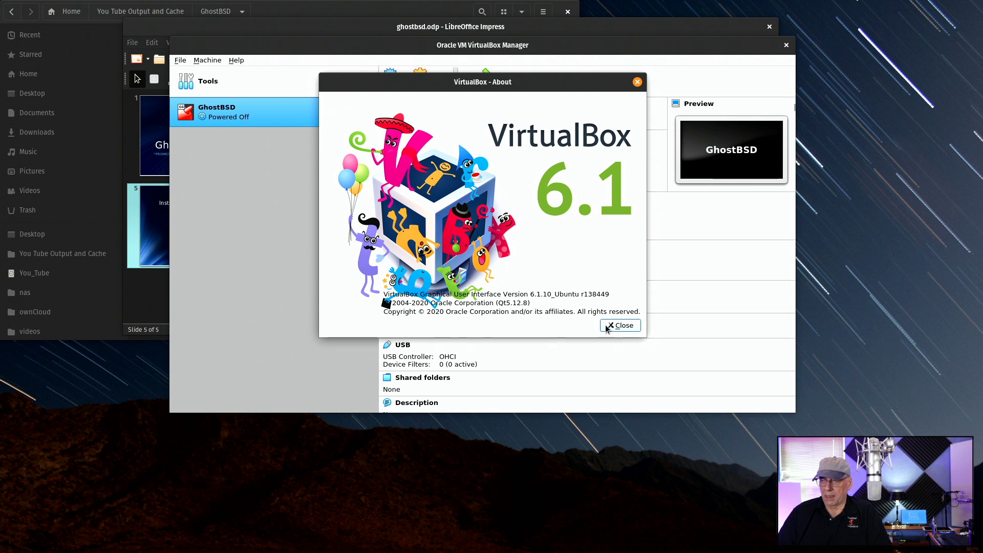
Step: Start creating a new virtual machine named Ghost2, with its machine folder set to /home/pi
{"action": "left_click", "coordinate": [620, 326]}
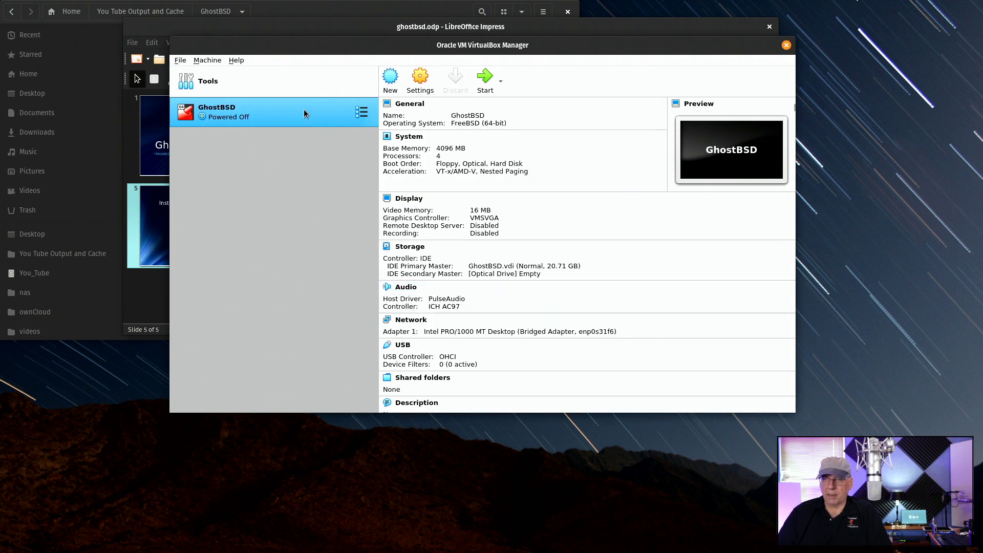
{"action": "left_click", "coordinate": [386, 82]}
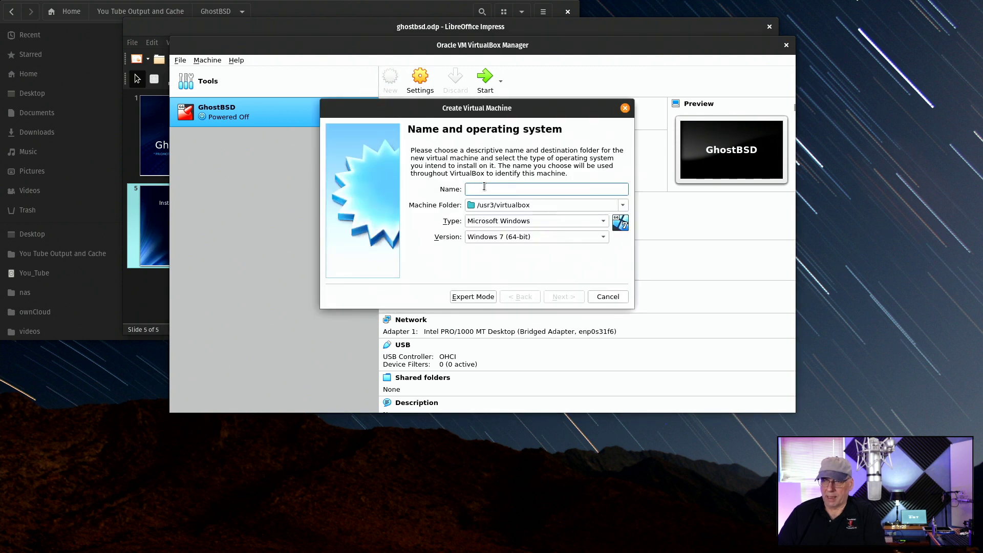
{"action": "type", "text": "Ghost2"}
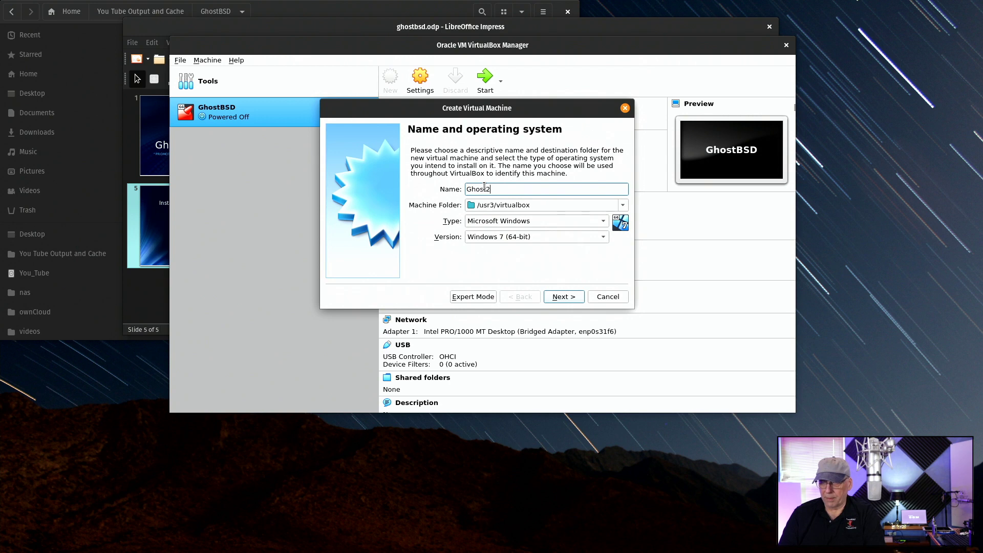
{"action": "key", "text": "Tab"}
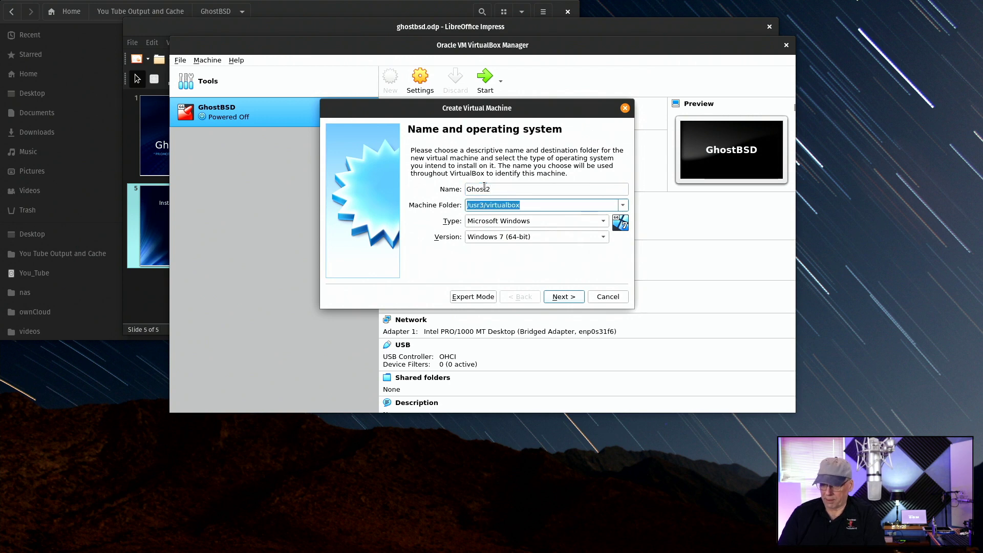
{"action": "left_click_drag", "start_coordinate": [485, 189], "coordinate": [514, 188]}
{"action": "type", "text": "h"}
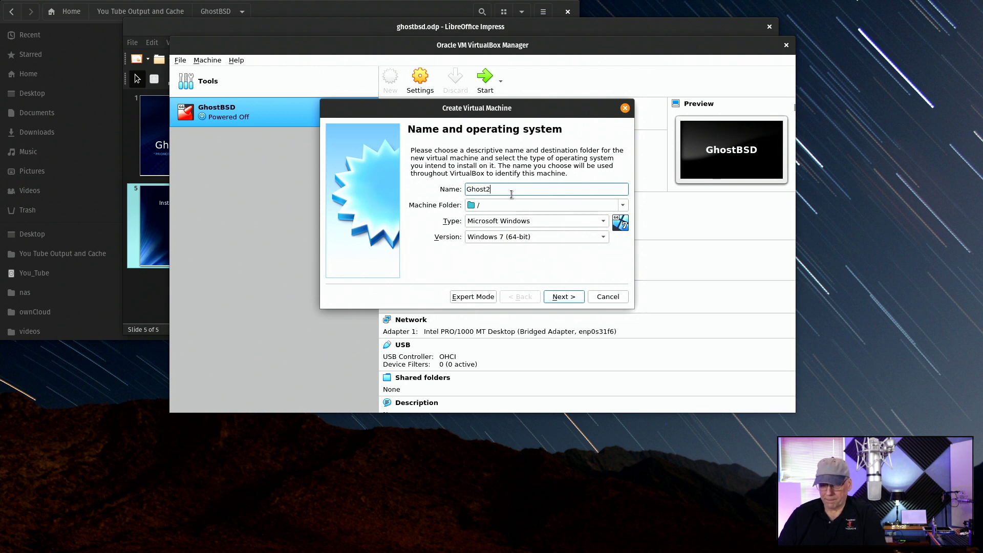
{"action": "left_click", "coordinate": [514, 205]}
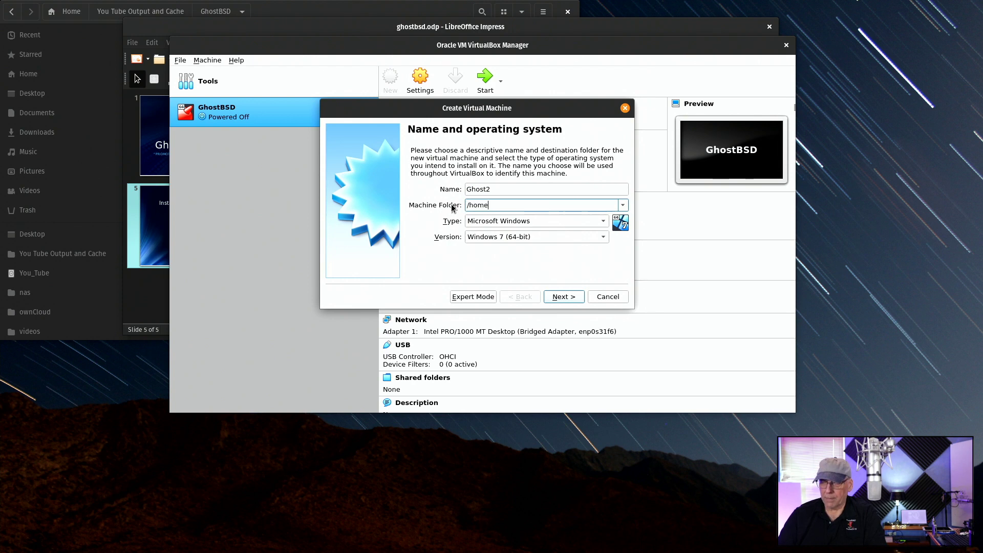
{"action": "key", "text": "Tab"}
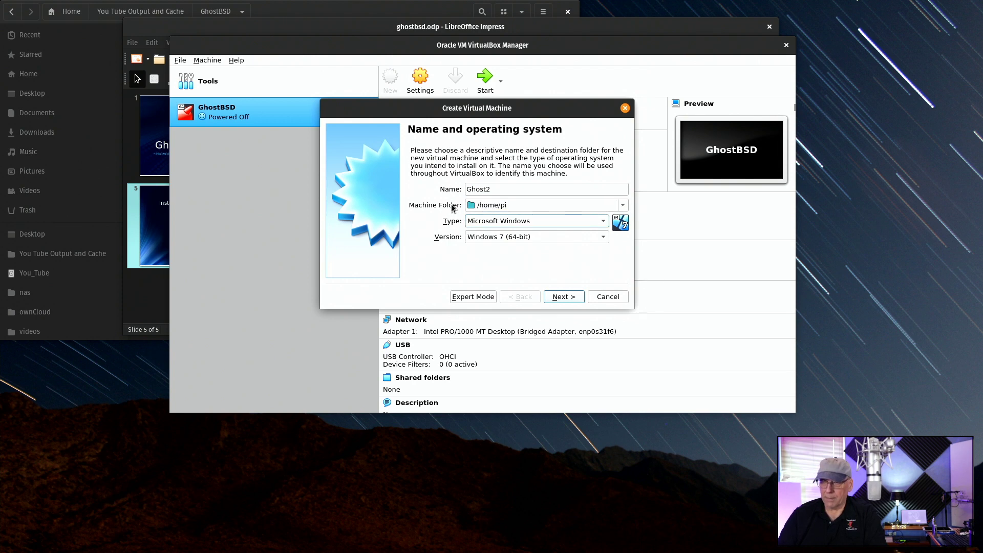
Step: Set the new machine's operating system type to BSD and its version to FreeBSD (64-bit)
{"action": "left_click", "coordinate": [511, 224]}
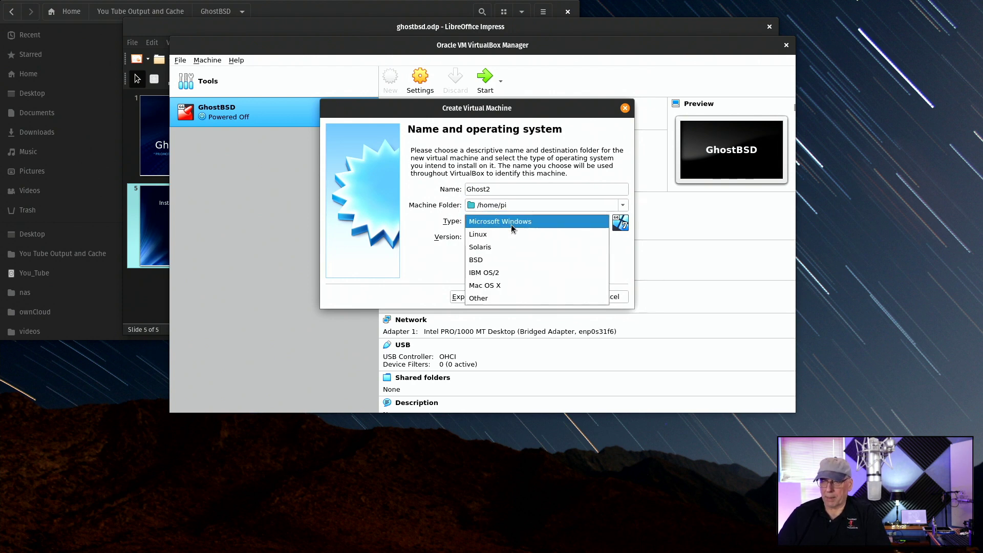
{"action": "left_click", "coordinate": [501, 261]}
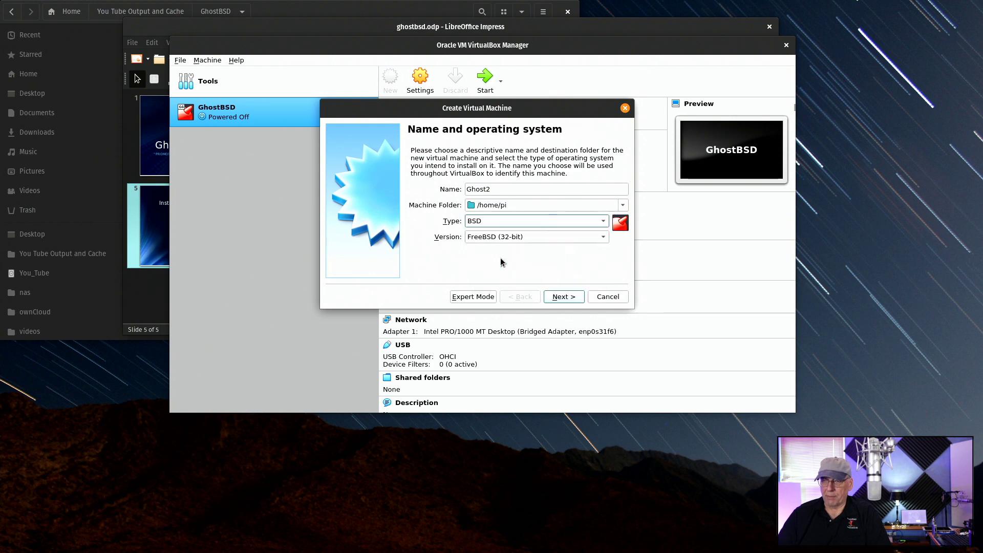
{"action": "left_click", "coordinate": [510, 239]}
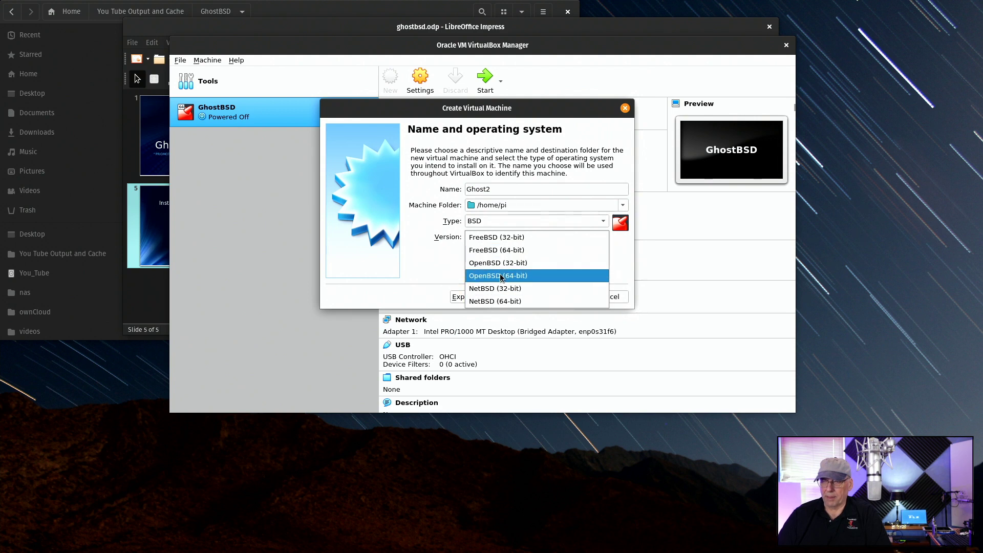
{"action": "left_click", "coordinate": [500, 253]}
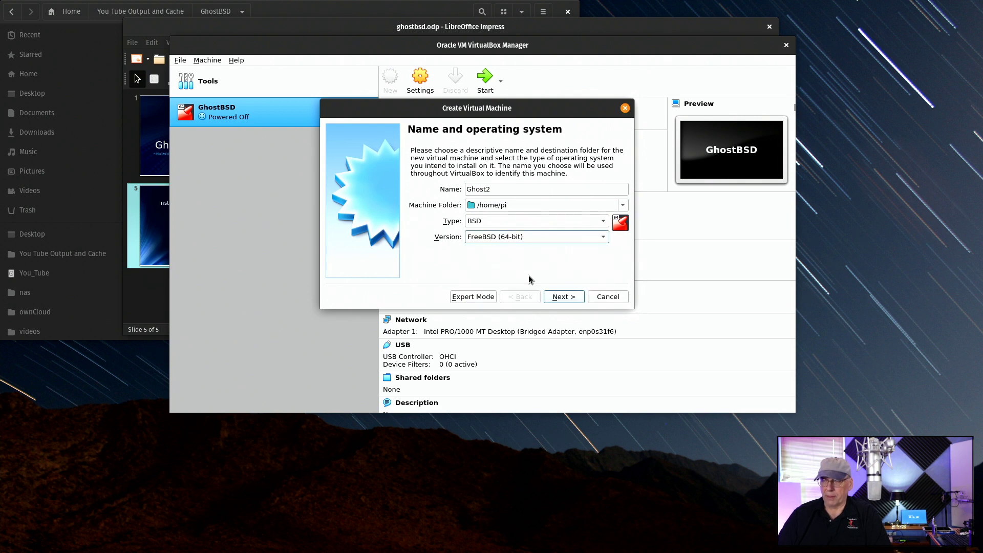
{"action": "left_click", "coordinate": [569, 297]}
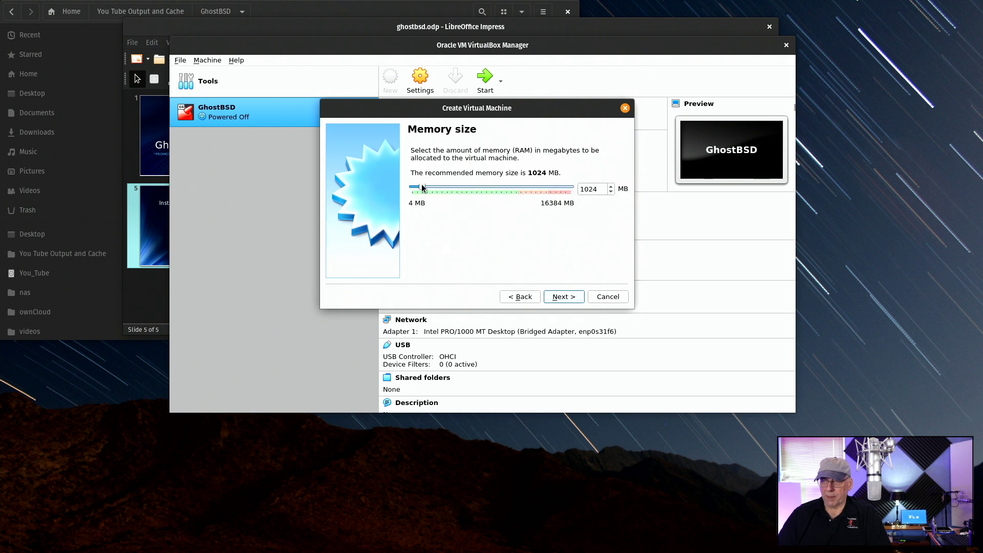
Step: Allocate 4096 MB of memory and create a new 22.49 GB VDI virtual hard disk for the machine
{"action": "left_click_drag", "start_coordinate": [438, 185], "coordinate": [453, 189]}
{"action": "left_click", "coordinate": [563, 297]}
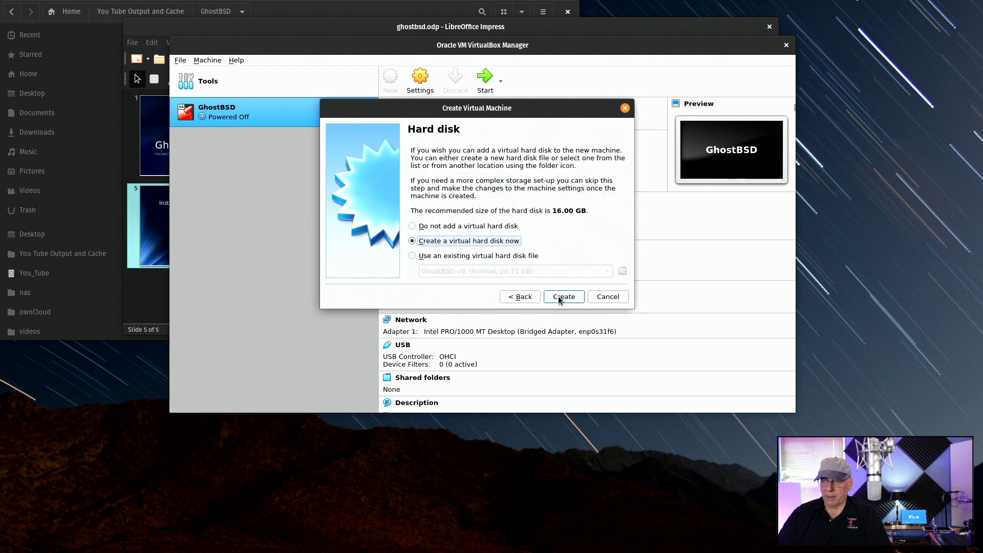
{"action": "left_click", "coordinate": [563, 298]}
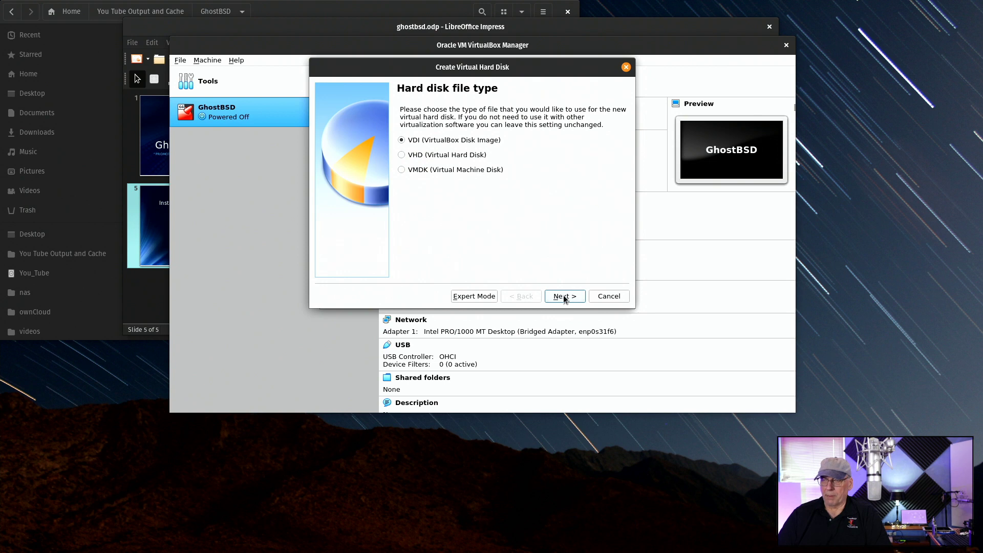
{"action": "left_click", "coordinate": [564, 298]}
{"action": "left_click", "coordinate": [563, 297]}
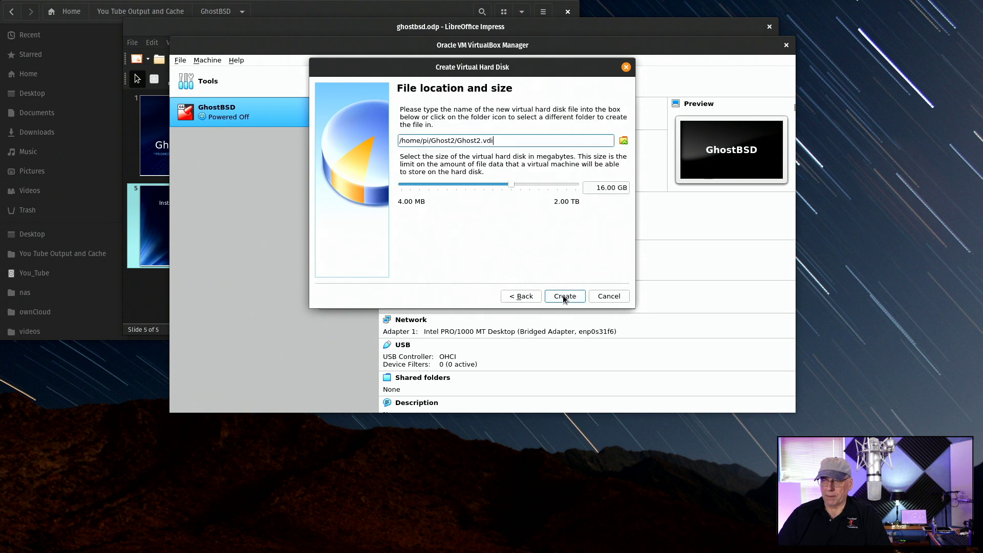
{"action": "left_click_drag", "start_coordinate": [514, 187], "coordinate": [518, 187]}
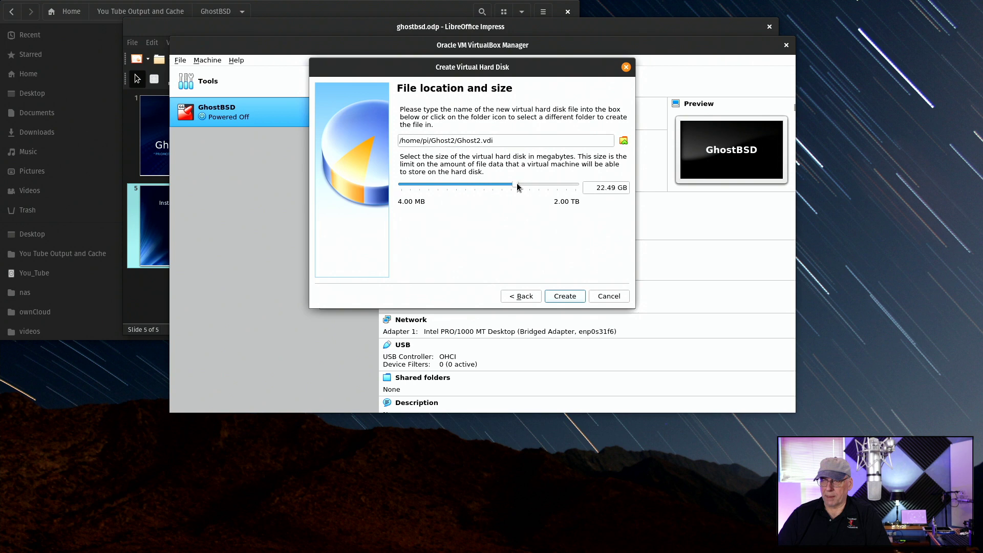
{"action": "left_click", "coordinate": [562, 298]}
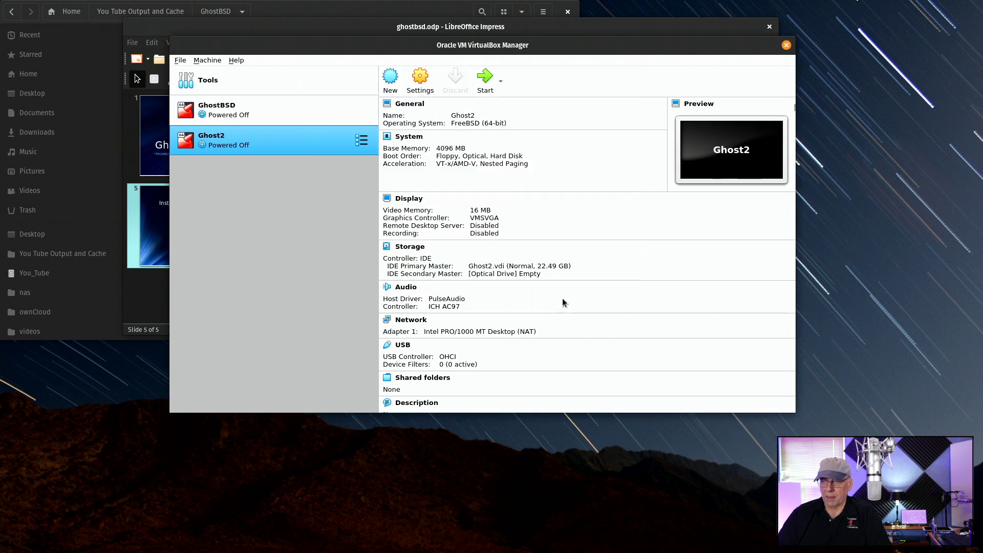
Step: Attach Ghost2's network Adapter 1 to Bridged Adapter on enp0s31f6, save, and recheck the network settings
{"action": "left_click", "coordinate": [419, 84]}
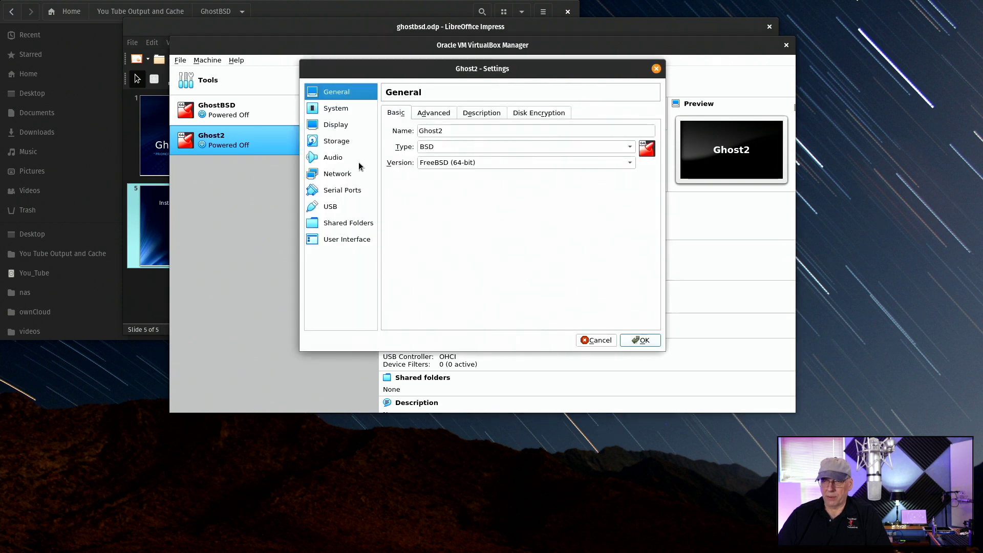
{"action": "left_click", "coordinate": [350, 178]}
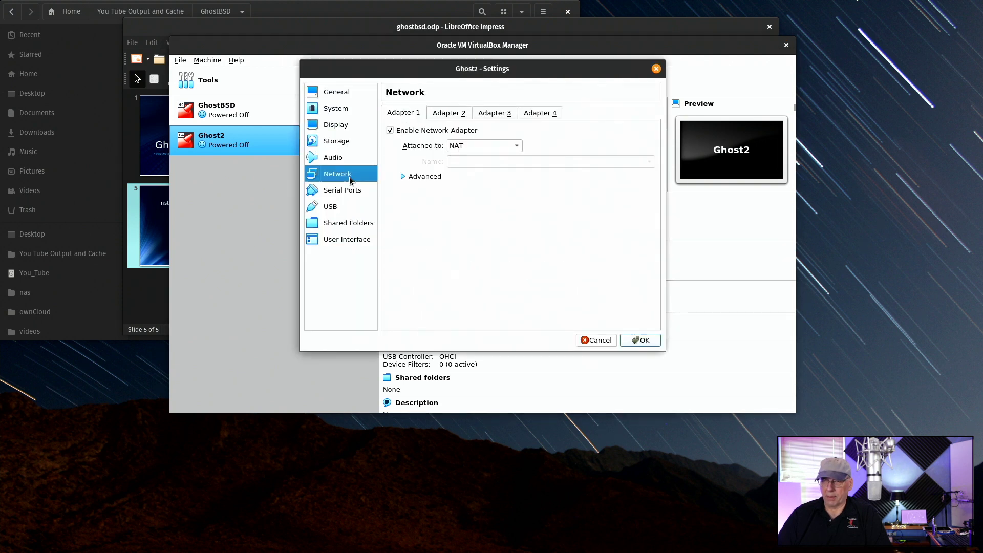
{"action": "left_click", "coordinate": [455, 147]}
{"action": "left_click", "coordinate": [454, 158]}
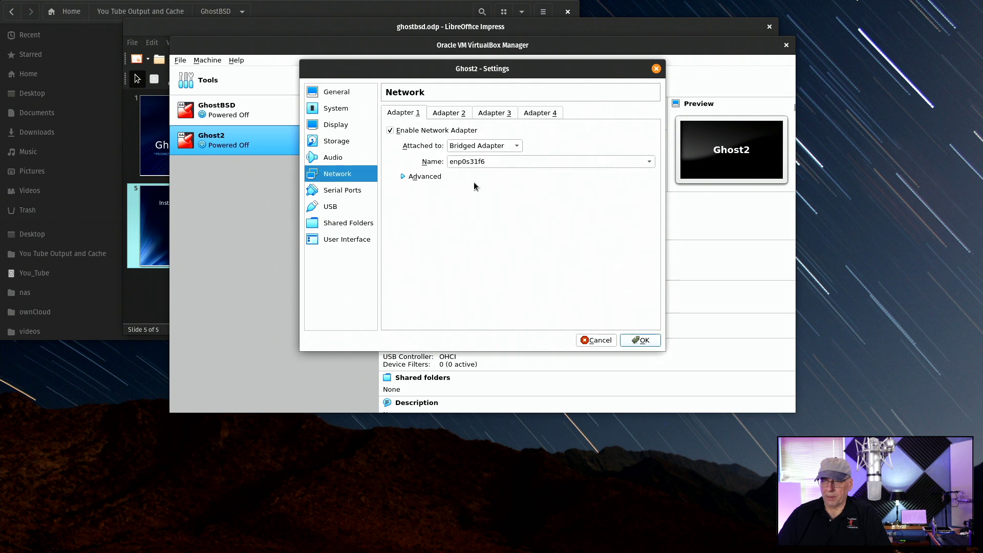
{"action": "left_click", "coordinate": [641, 343]}
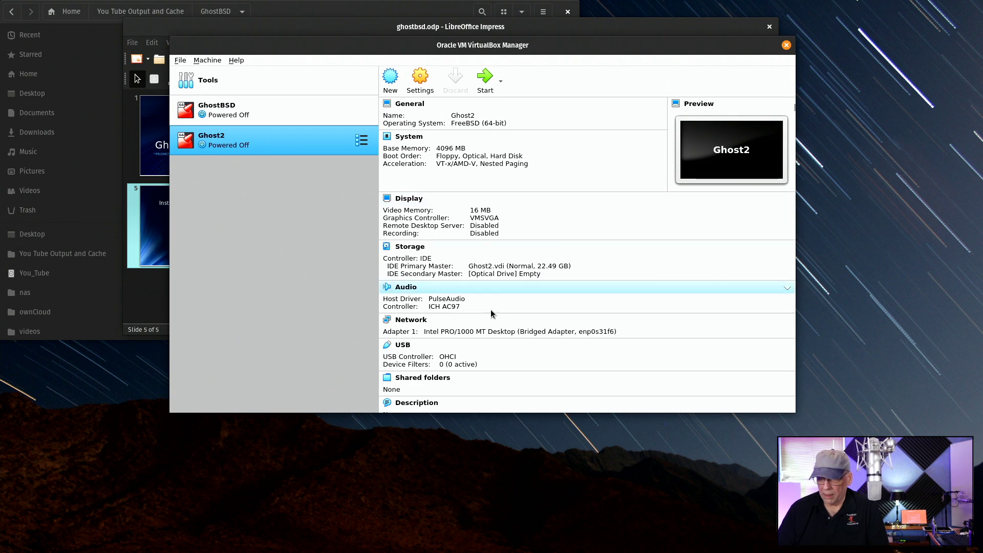
{"action": "left_click", "coordinate": [420, 78]}
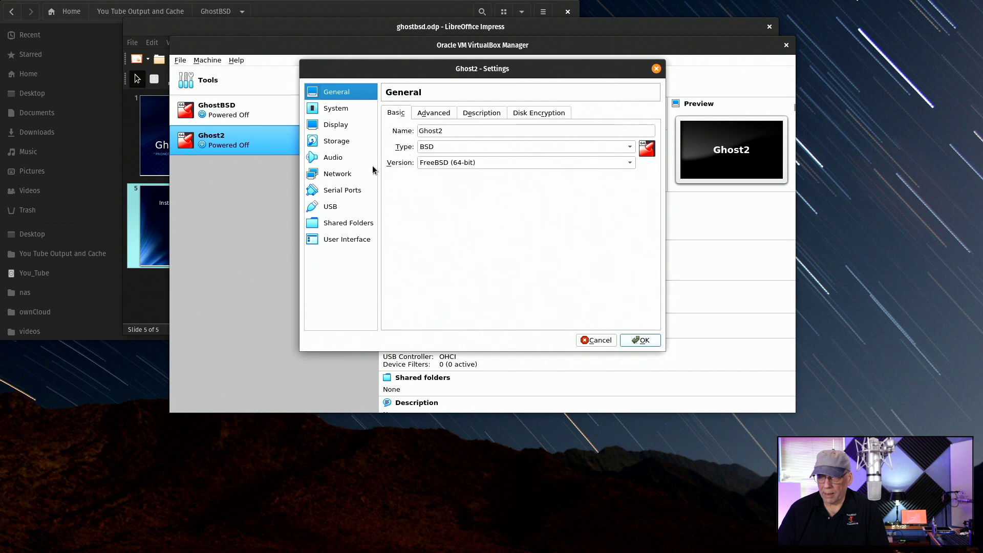
{"action": "left_click", "coordinate": [359, 175]}
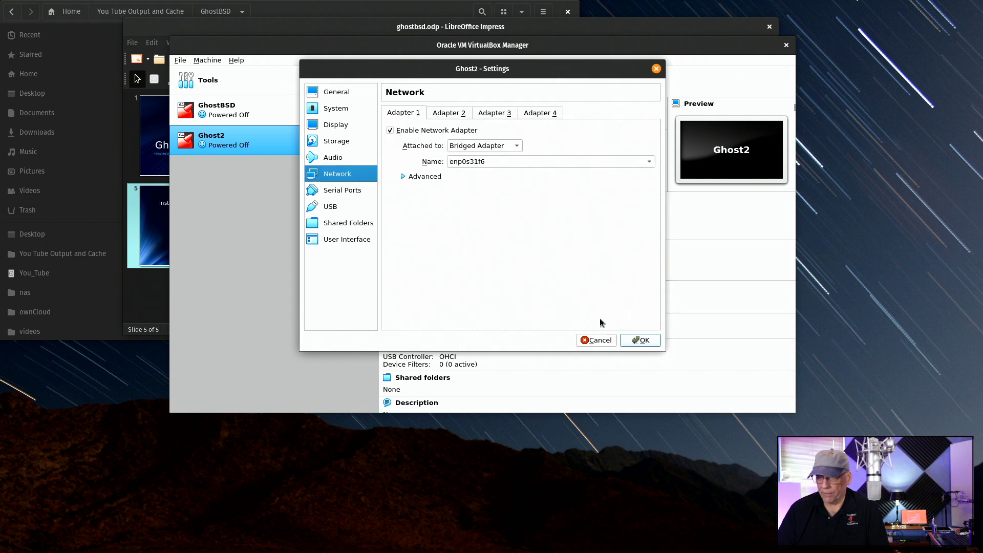
{"action": "left_click", "coordinate": [640, 340]}
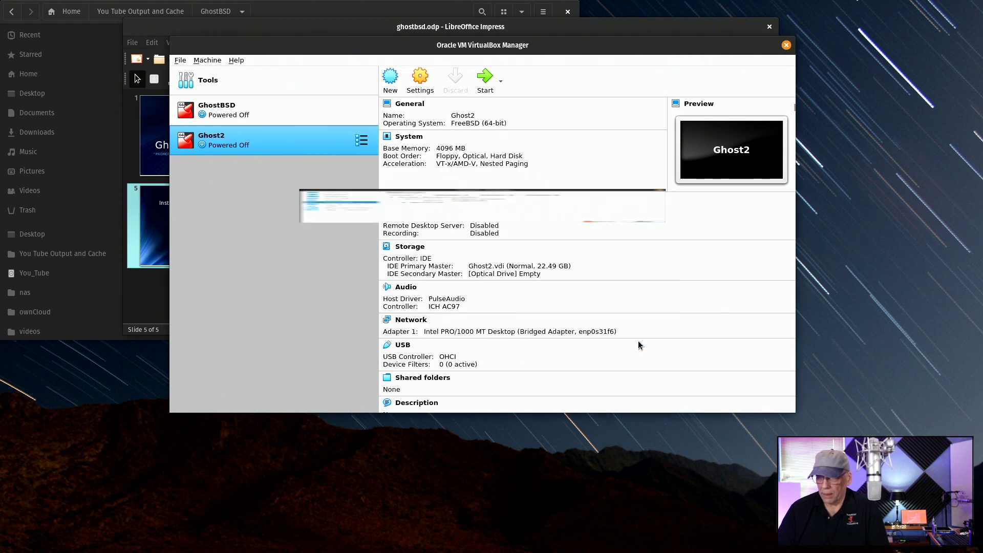
Step: Boot Ghost2 from the GhostBSD-20.08.04.iso start-up disk and move its window up to the screen's upper edge
{"action": "left_click", "coordinate": [483, 82]}
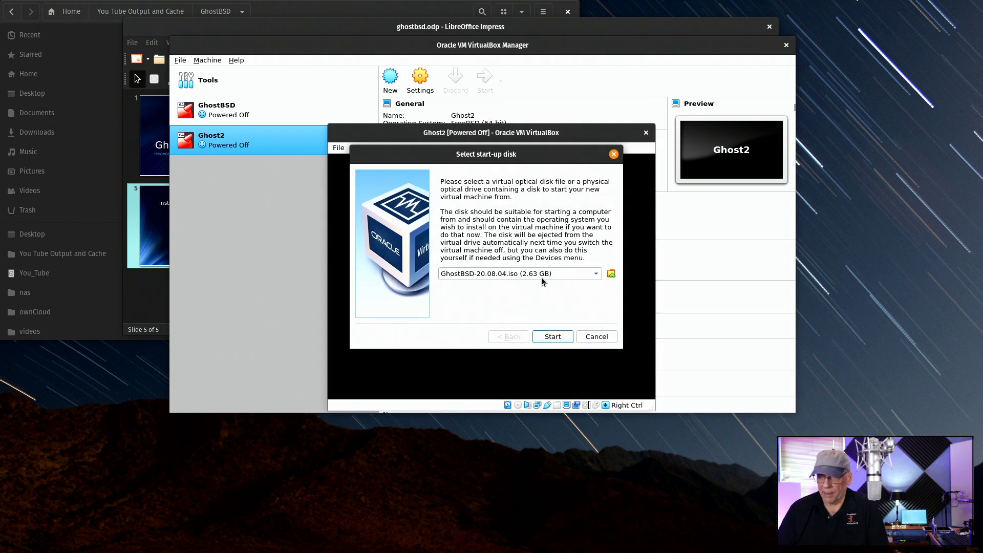
{"action": "left_click", "coordinate": [553, 337]}
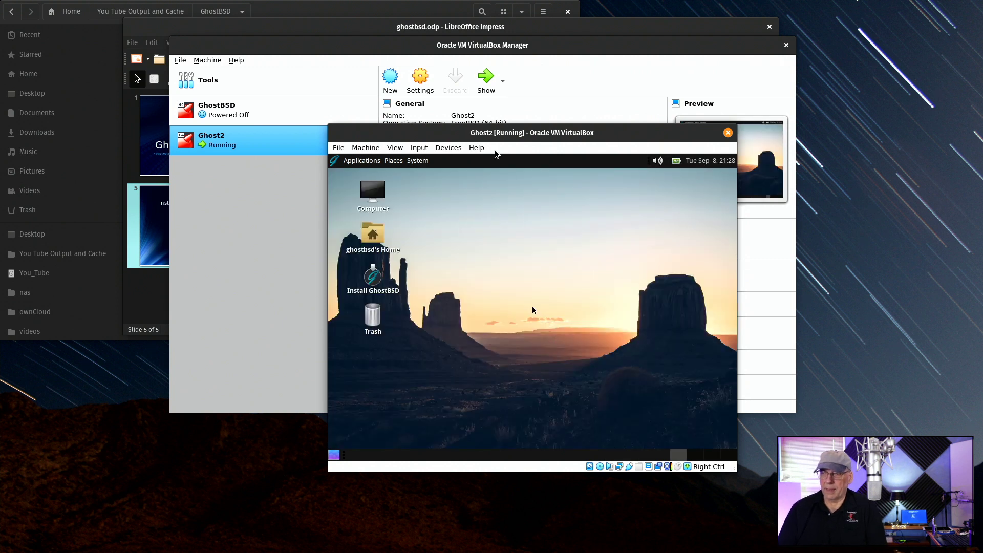
{"action": "left_click_drag", "start_coordinate": [472, 133], "coordinate": [285, 11]}
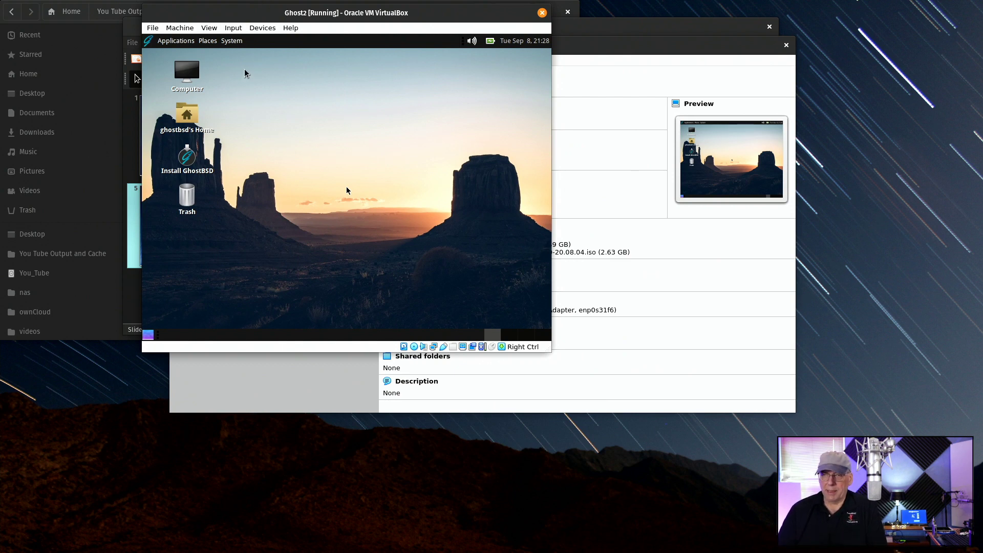
Step: Let the running Ghost2 machine capture the mouse and keyboard, dismissing the file manager's error message
{"action": "left_click", "coordinate": [347, 190]}
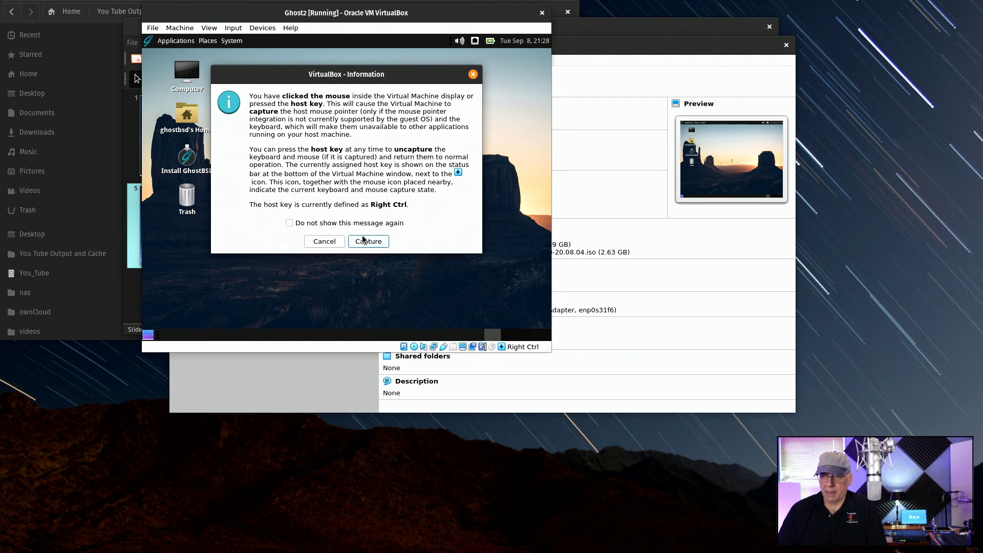
{"action": "left_click", "coordinate": [0, 320]}
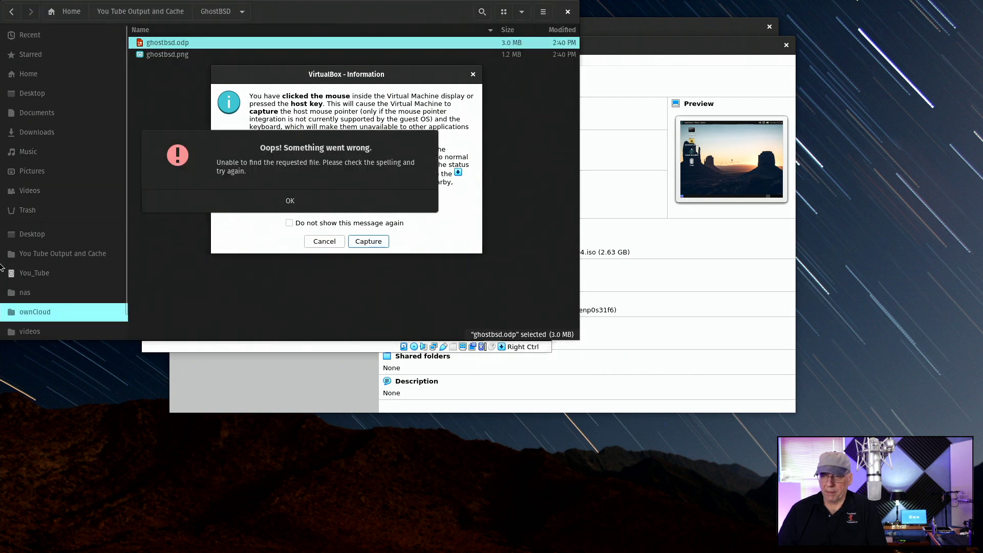
{"action": "left_click", "coordinate": [275, 202]}
{"action": "left_click", "coordinate": [363, 241]}
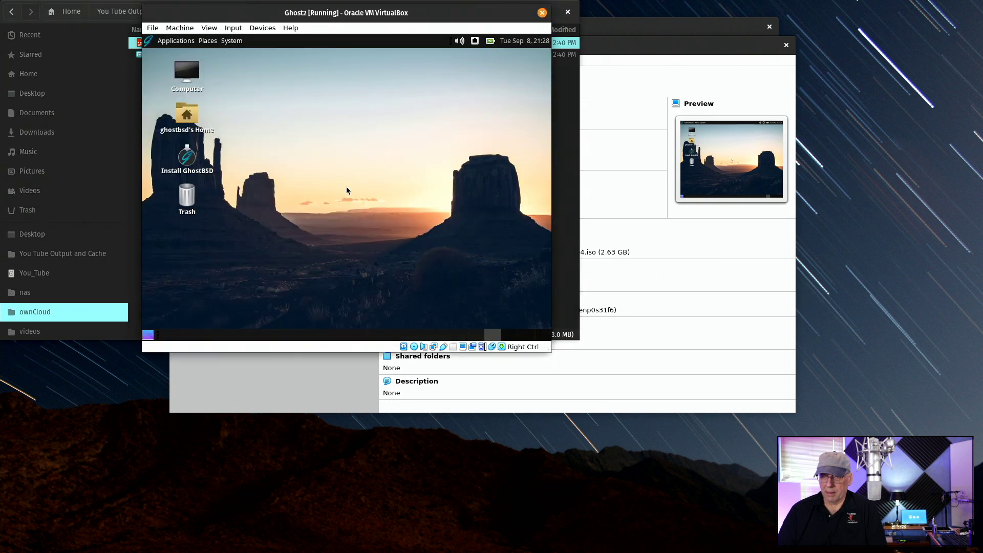
{"action": "left_click", "coordinate": [230, 43]}
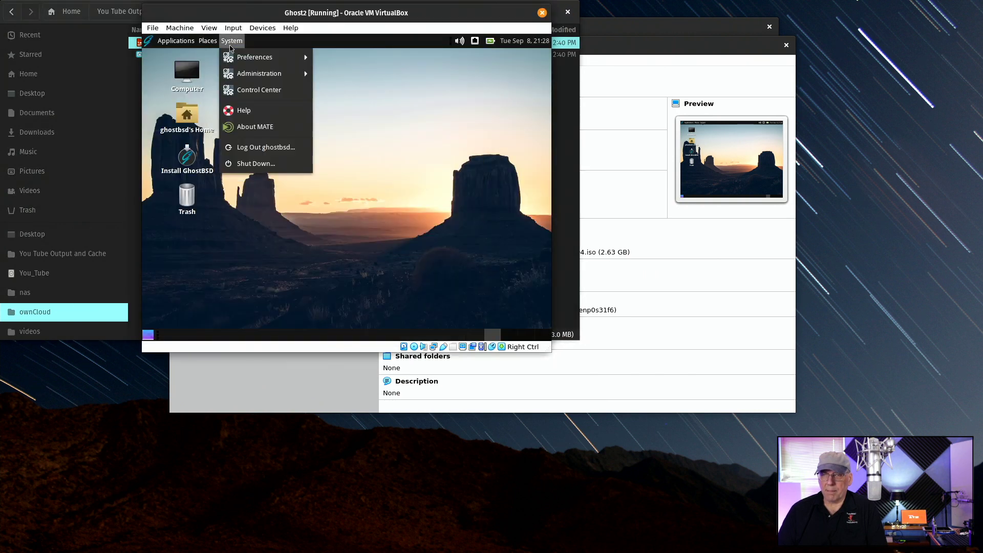
{"action": "mouse_move", "coordinate": [266, 57]}
{"action": "mouse_move", "coordinate": [345, 53]}
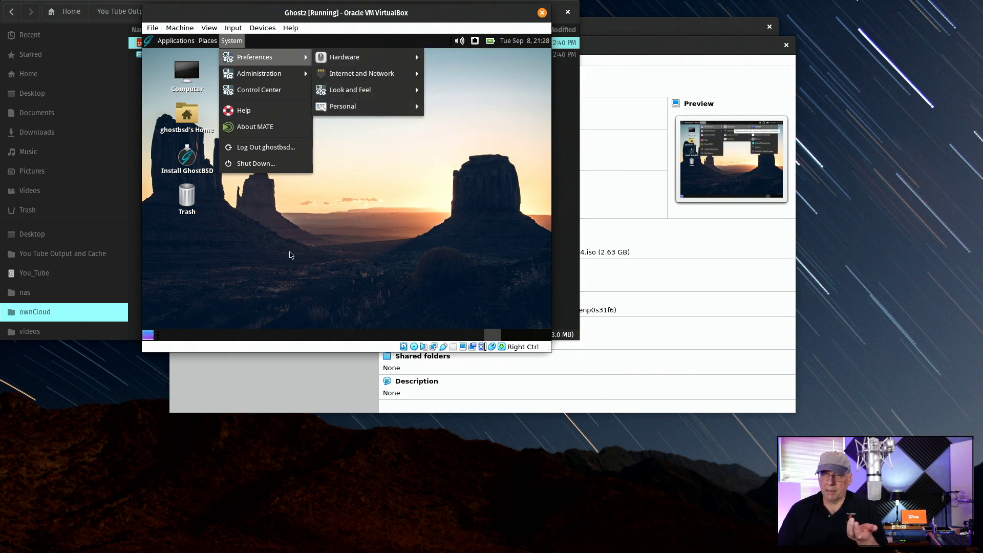
{"action": "left_click", "coordinate": [290, 252]}
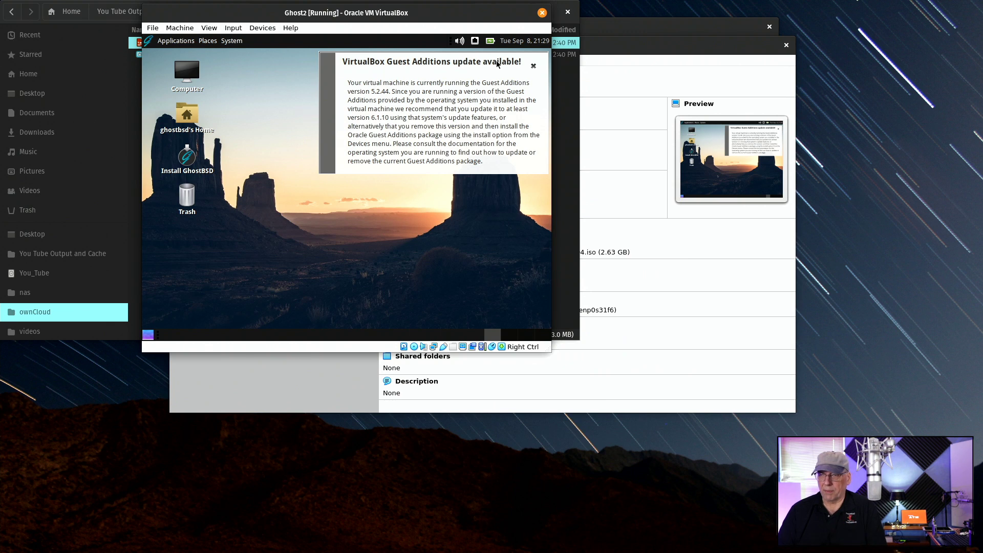
Step: Dismiss the Guest Additions update notice, then switch the Ghost2 window to Scale mode and enlarge it along the screen's upper edge
{"action": "left_click", "coordinate": [534, 67]}
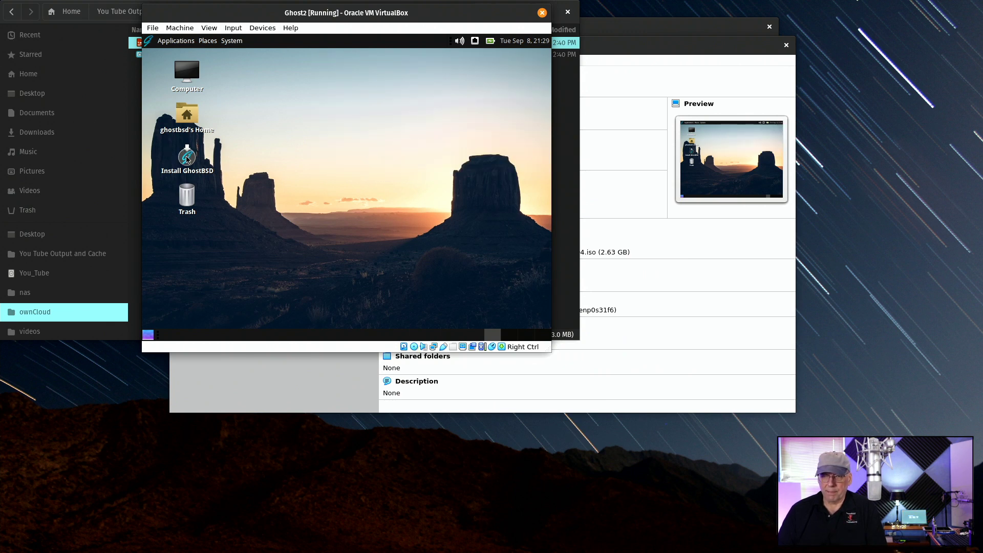
{"action": "left_click", "coordinate": [185, 159]}
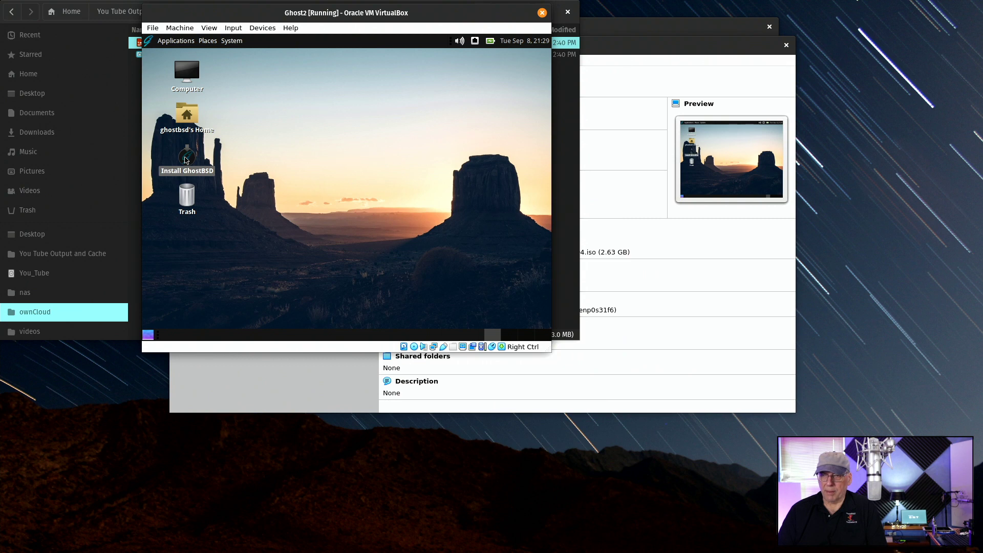
{"action": "left_click", "coordinate": [209, 29]}
{"action": "left_click", "coordinate": [215, 66]}
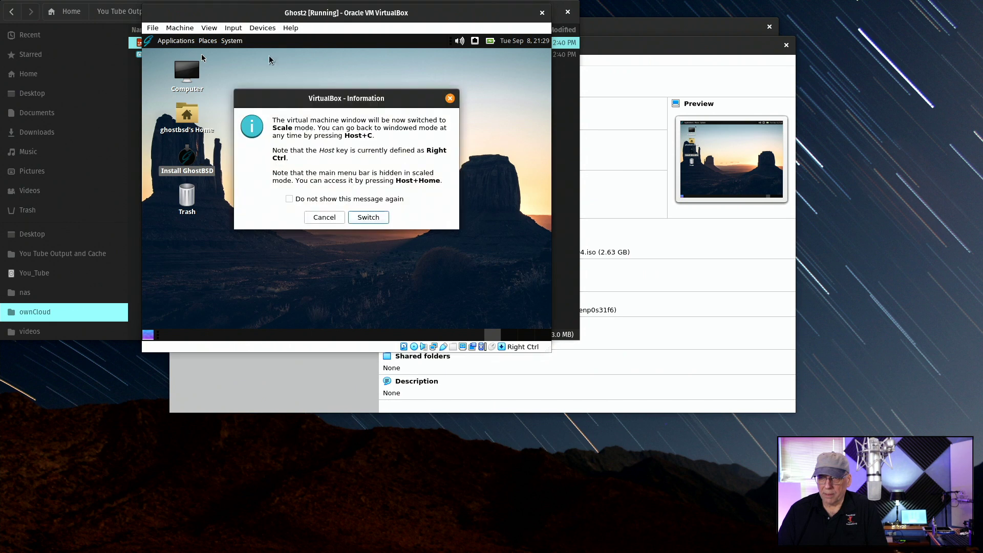
{"action": "left_click", "coordinate": [368, 217]}
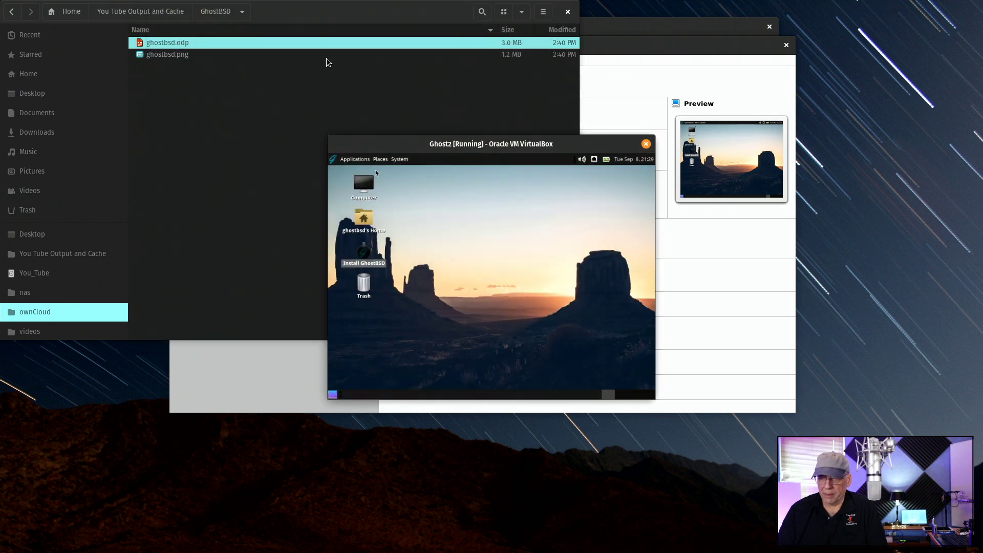
{"action": "left_click_drag", "start_coordinate": [373, 138], "coordinate": [145, 8]}
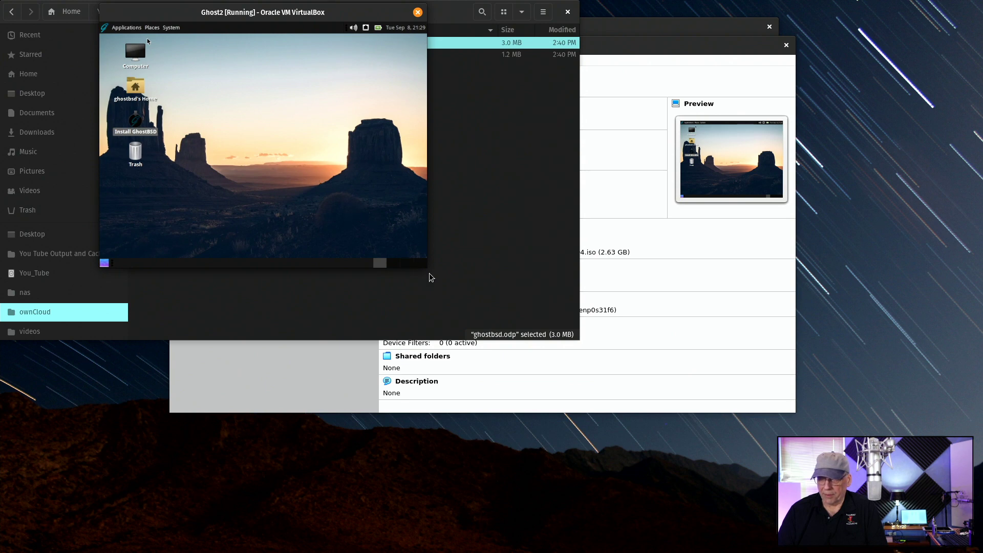
{"action": "left_click_drag", "start_coordinate": [427, 269], "coordinate": [668, 426]}
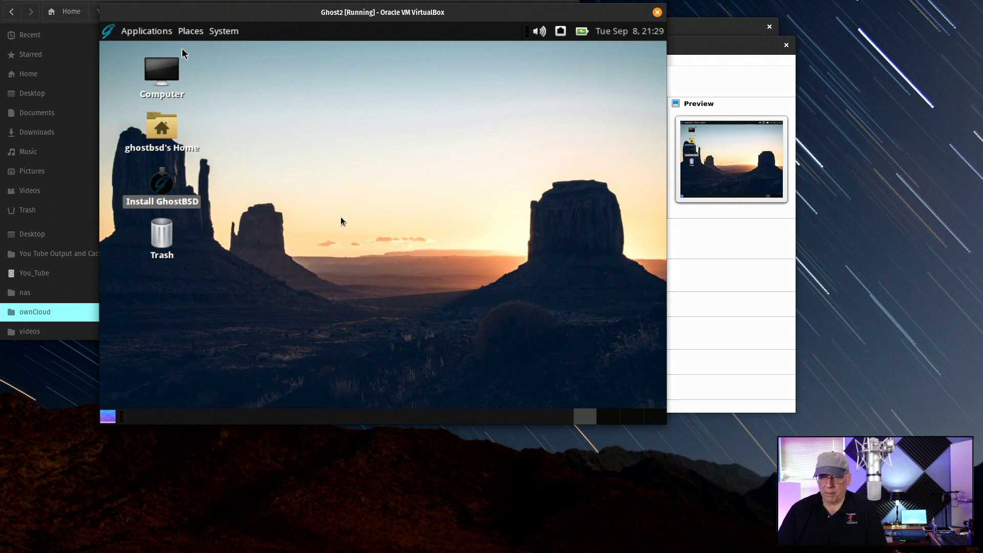
Step: Let Ghost2 capture the mouse and keyboard, and launch the GhostBSD installer from the guest desktop
{"action": "left_click", "coordinate": [161, 185]}
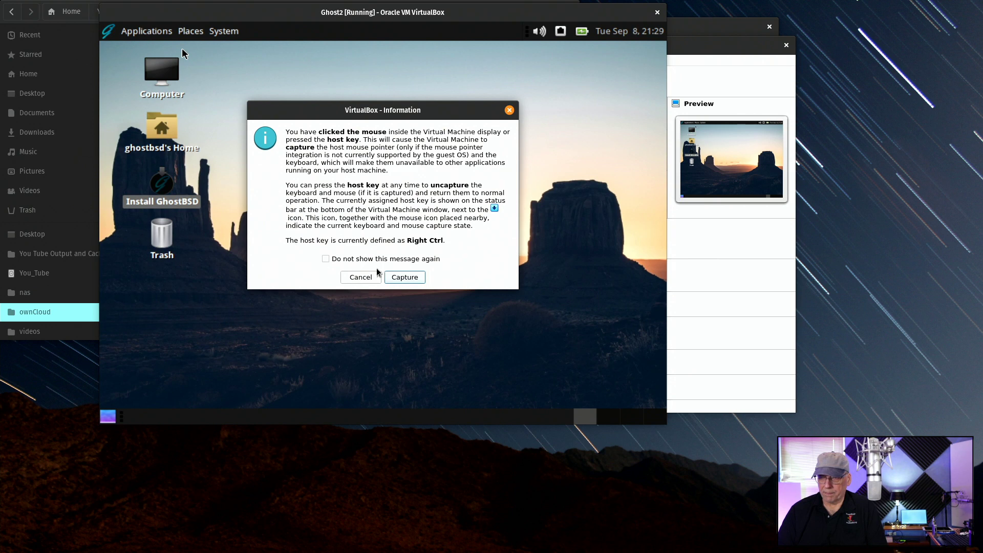
{"action": "left_click", "coordinate": [405, 277]}
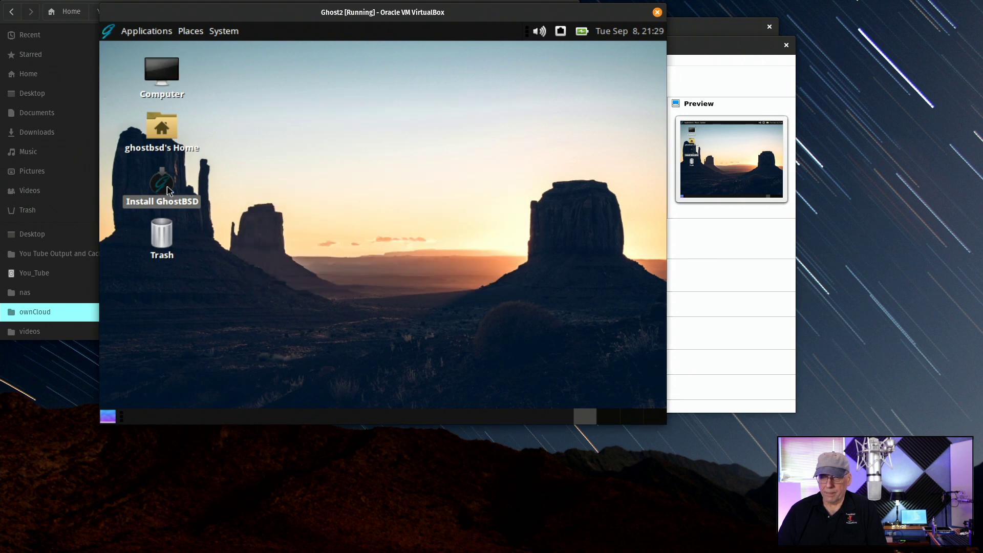
{"action": "double_click", "coordinate": [169, 191]}
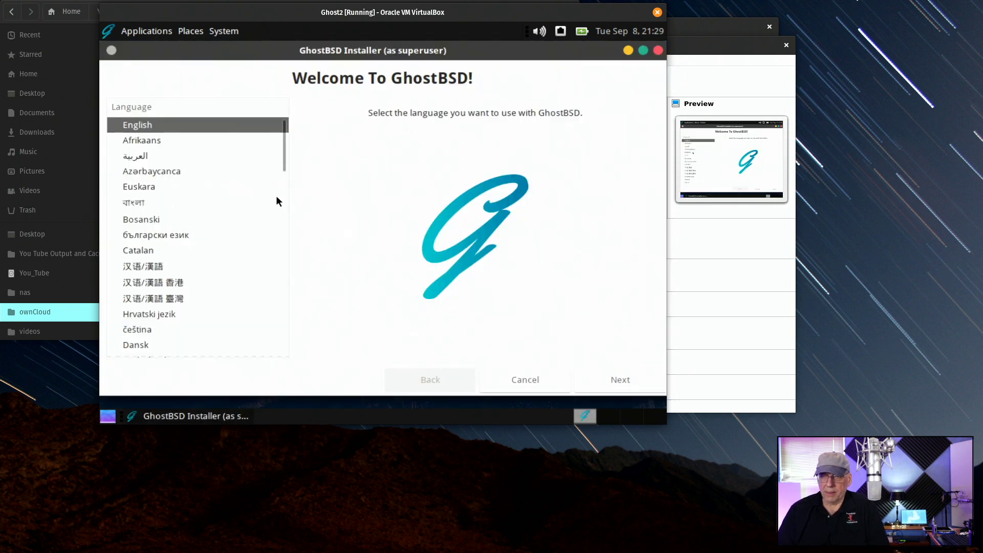
Step: Accept English with the English (US) keyboard layout, and set the time zone to America, Chicago
{"action": "left_click", "coordinate": [617, 382]}
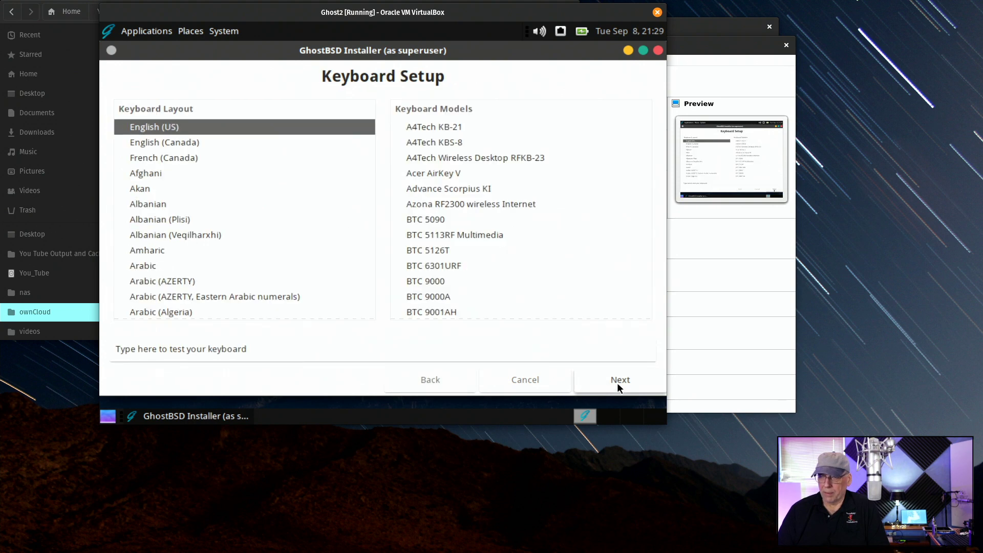
{"action": "left_click", "coordinate": [616, 383]}
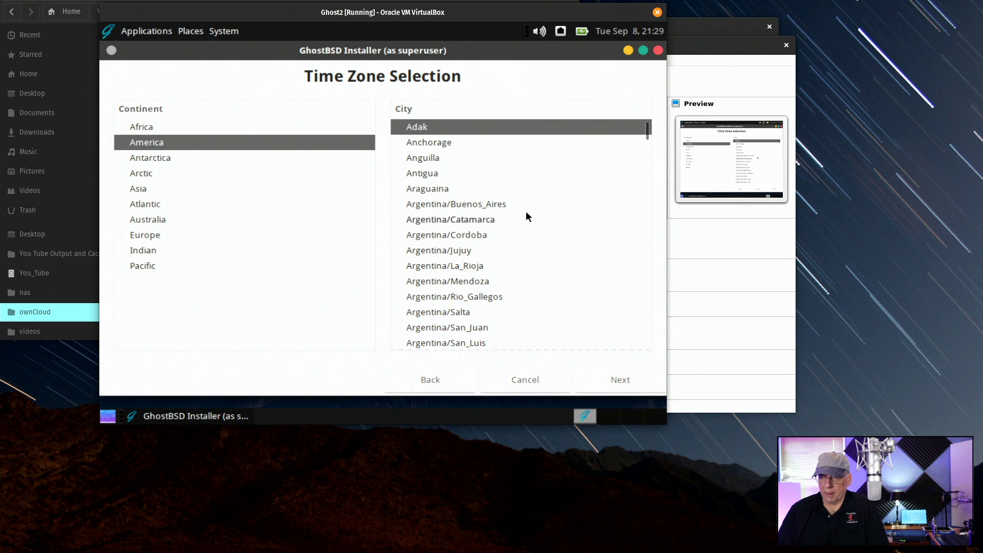
{"action": "scroll", "coordinate": [527, 211], "scroll_direction": "down", "scroll_amount": 2}
{"action": "scroll", "coordinate": [526, 211], "scroll_direction": "down", "scroll_amount": 4}
{"action": "scroll", "coordinate": [526, 211], "scroll_direction": "down", "scroll_amount": 5}
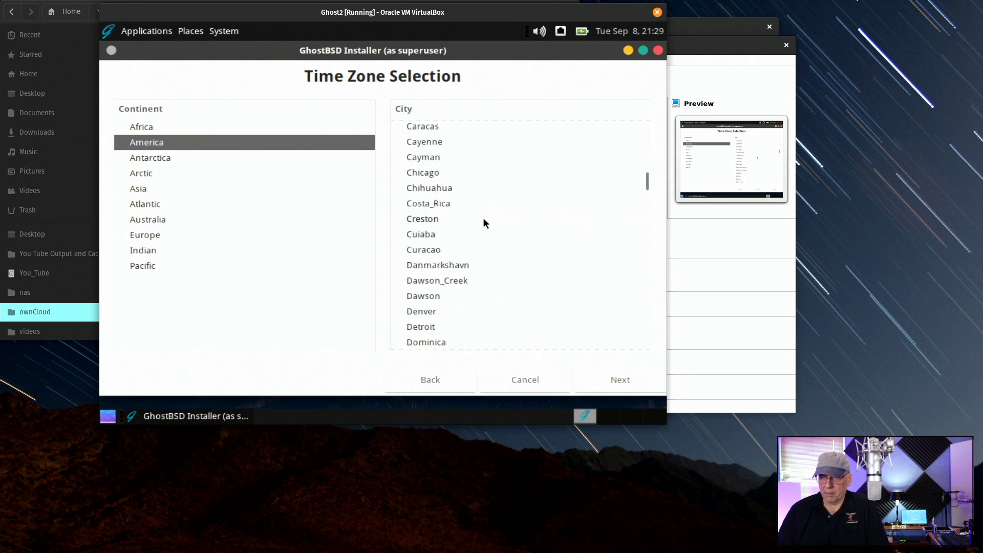
{"action": "left_click", "coordinate": [440, 172]}
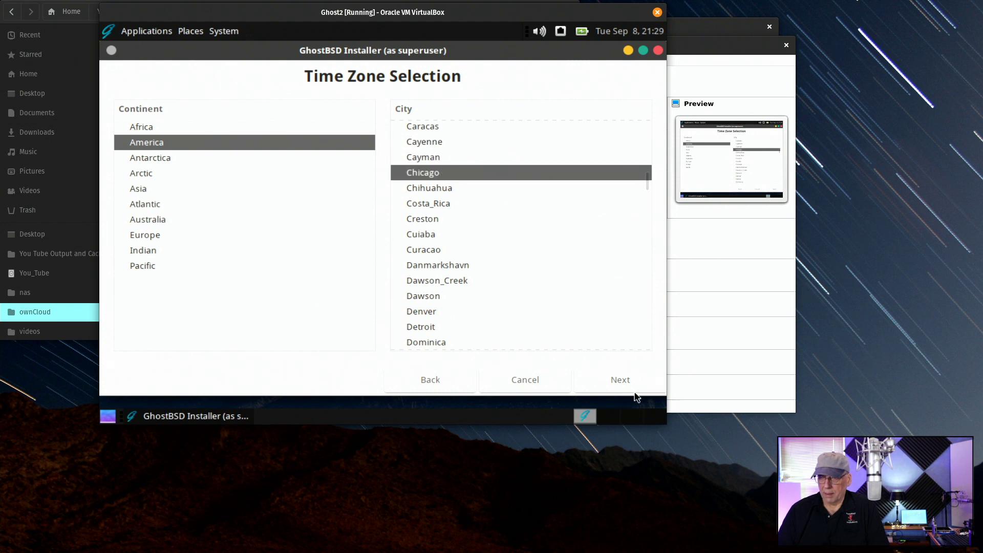
{"action": "left_click", "coordinate": [630, 373]}
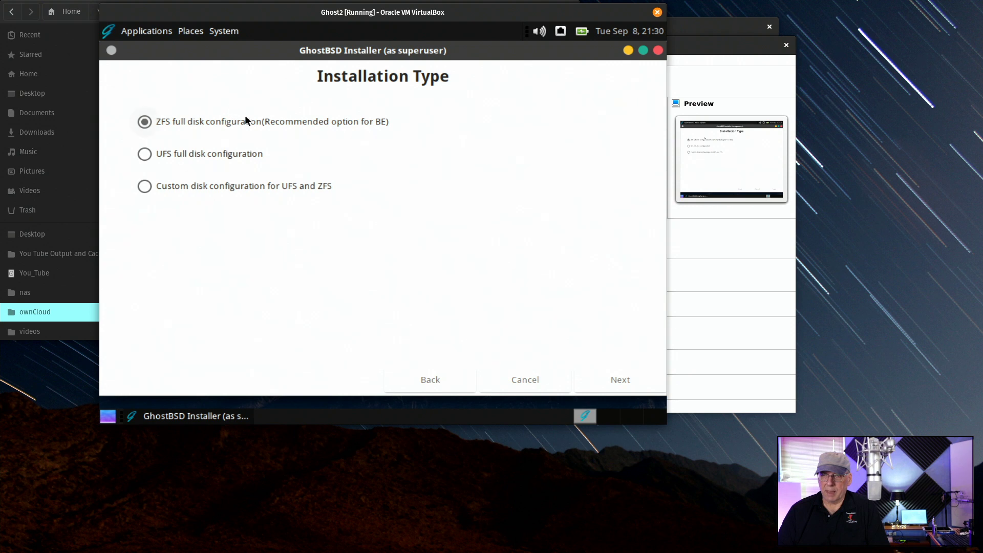
Step: Accept the ZFS full disk configuration with a single disk pool on ada0, and keep the FreeBSD BIOS loader only boot option
{"action": "left_click", "coordinate": [616, 382]}
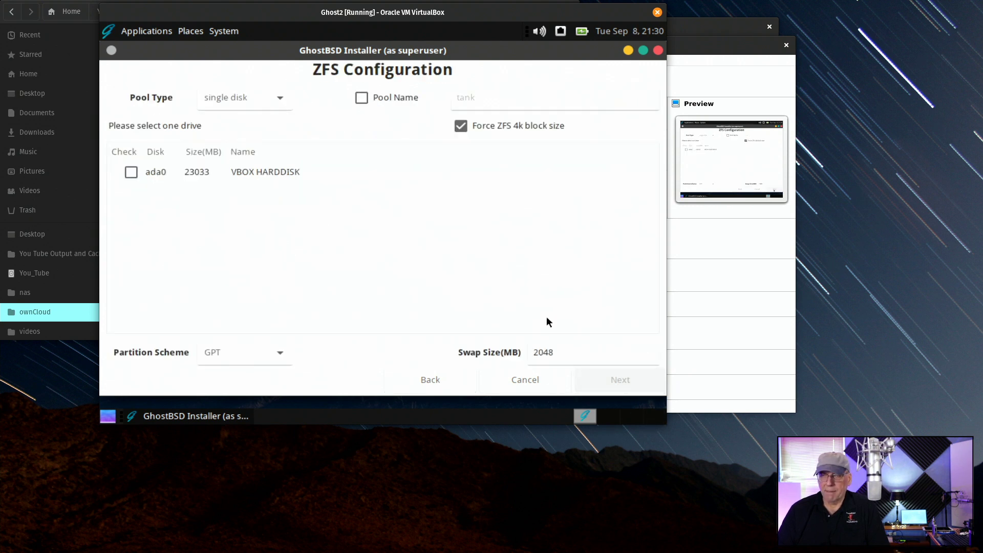
{"action": "left_click", "coordinate": [245, 100]}
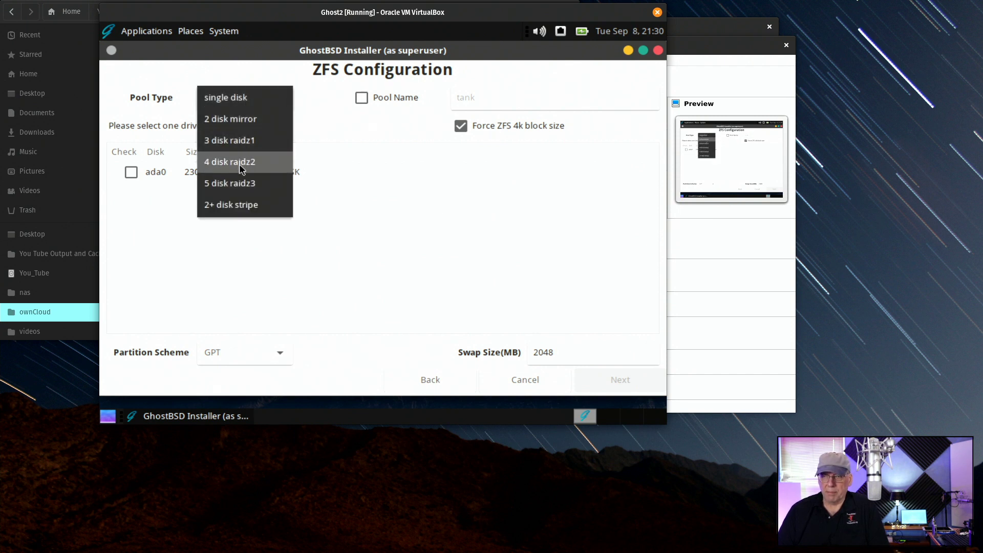
{"action": "left_click", "coordinate": [256, 96]}
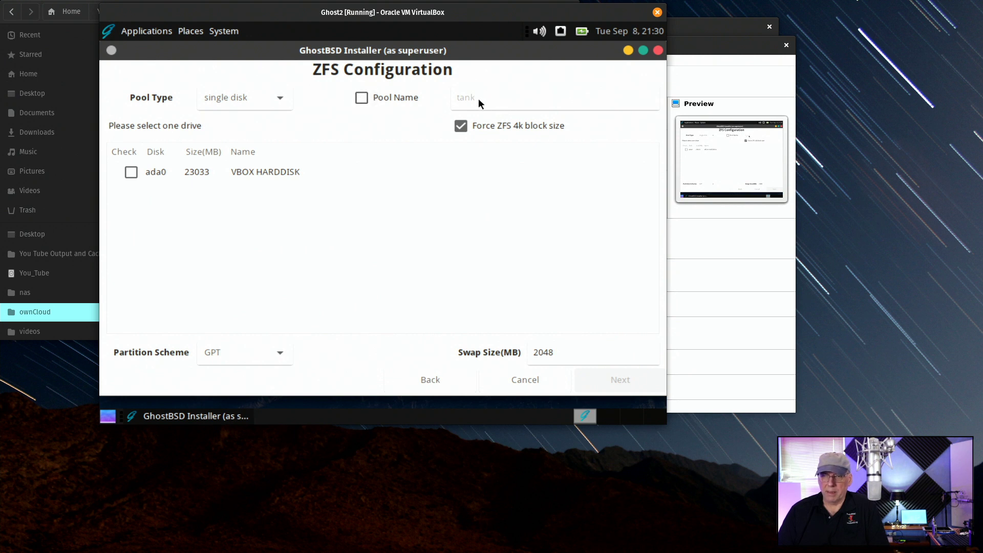
{"action": "left_click", "coordinate": [132, 173]}
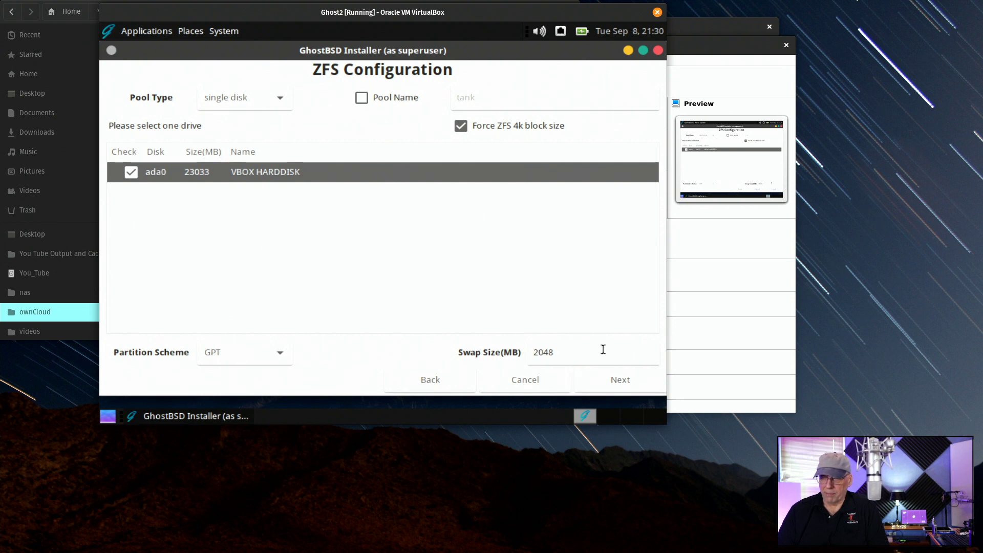
{"action": "left_click", "coordinate": [598, 394]}
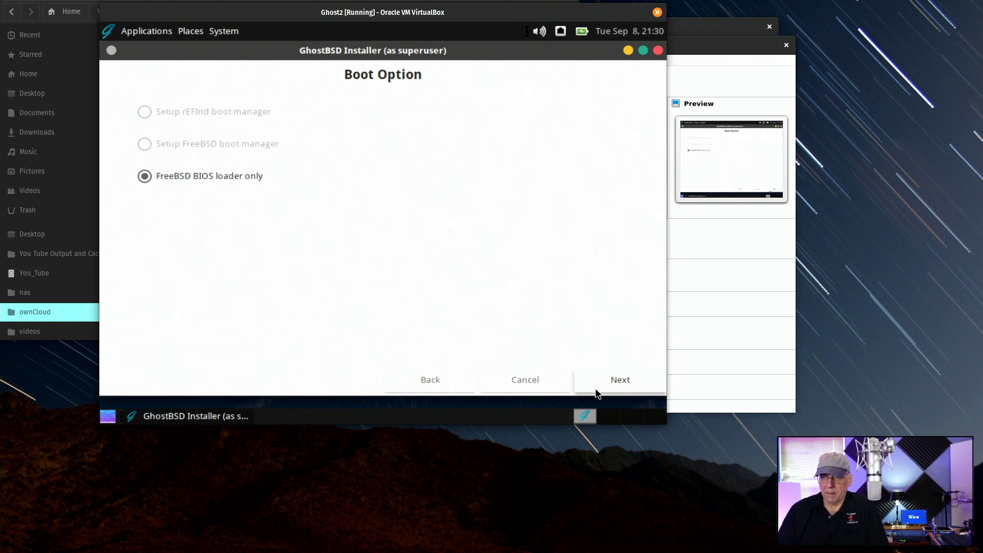
{"action": "left_click", "coordinate": [604, 378]}
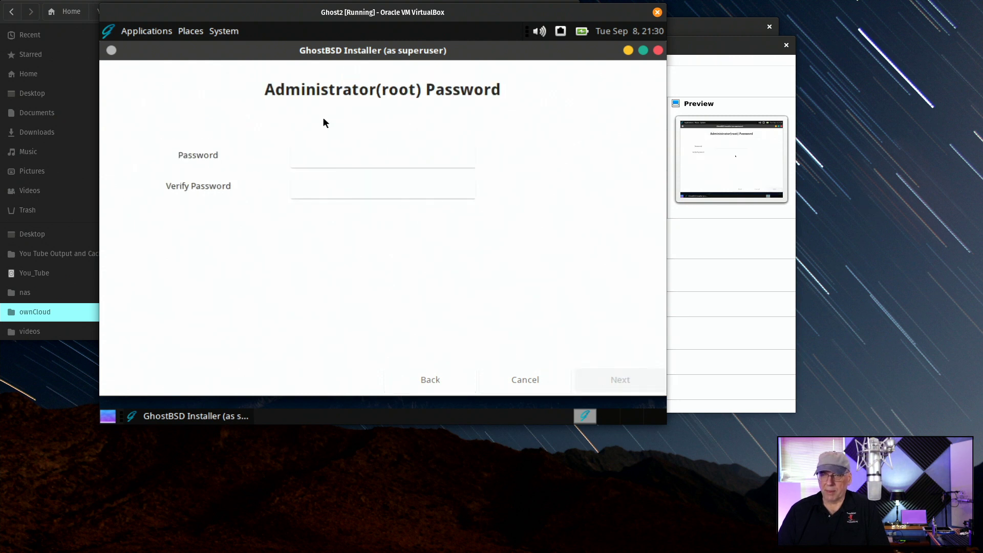
Step: Enter and verify the administrator (root) password, and continue to the user setup
{"action": "left_click", "coordinate": [318, 151]}
{"action": "type", "text": "***********"}
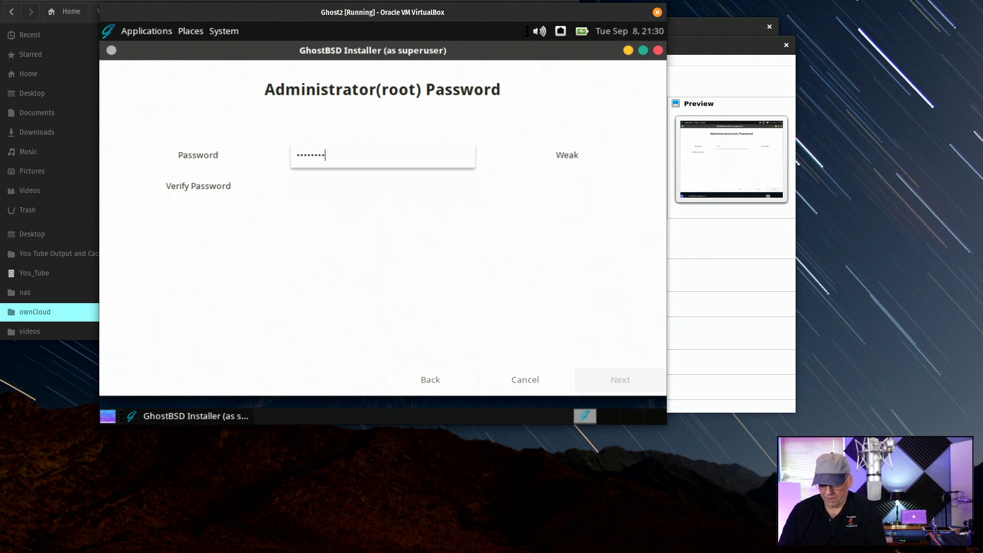
{"action": "key", "text": "Tab"}
{"action": "type", "text": "********"}
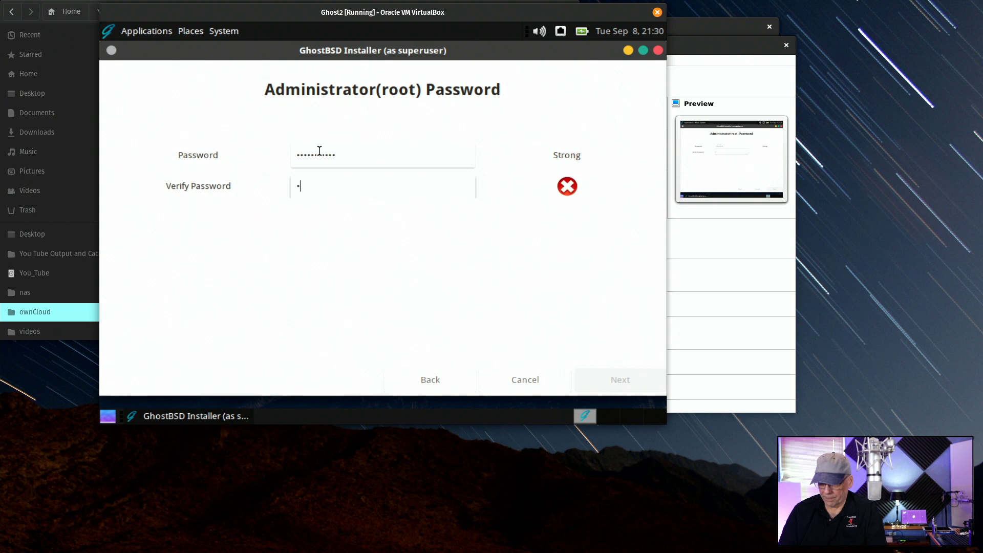
{"action": "type", "text": "***"}
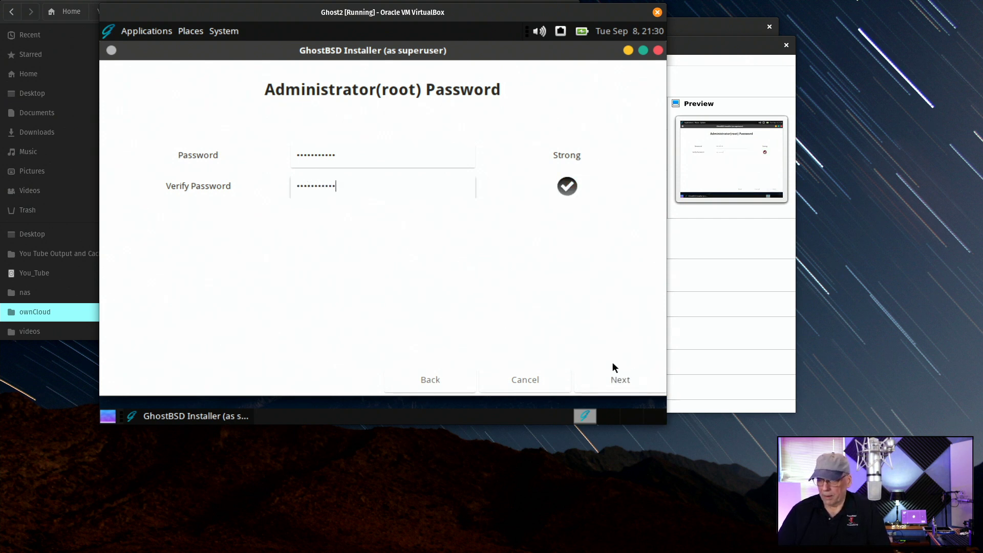
{"action": "left_click", "coordinate": [598, 382]}
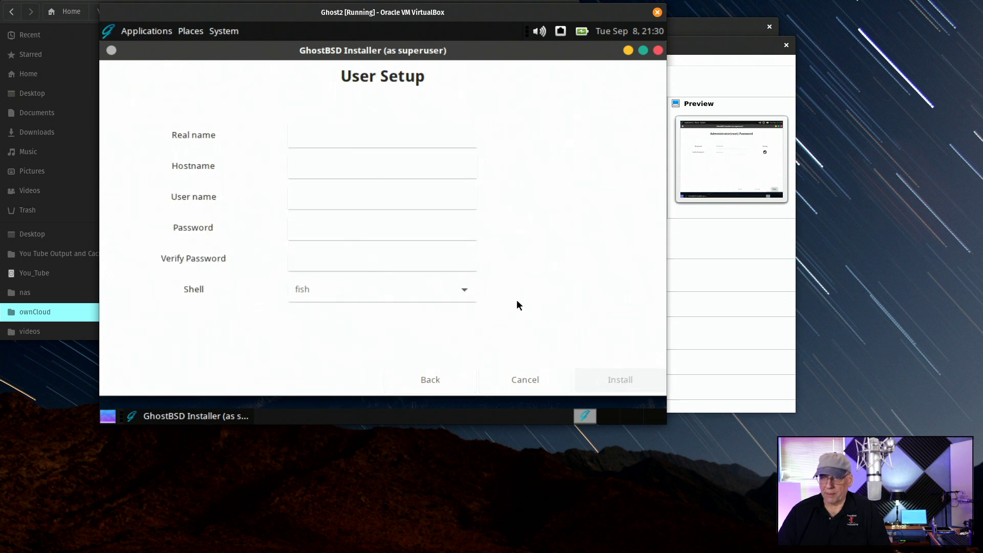
Step: Fill in the user's real name and user name, and set the hostname to ghost2
{"action": "right_click", "coordinate": [312, 142]}
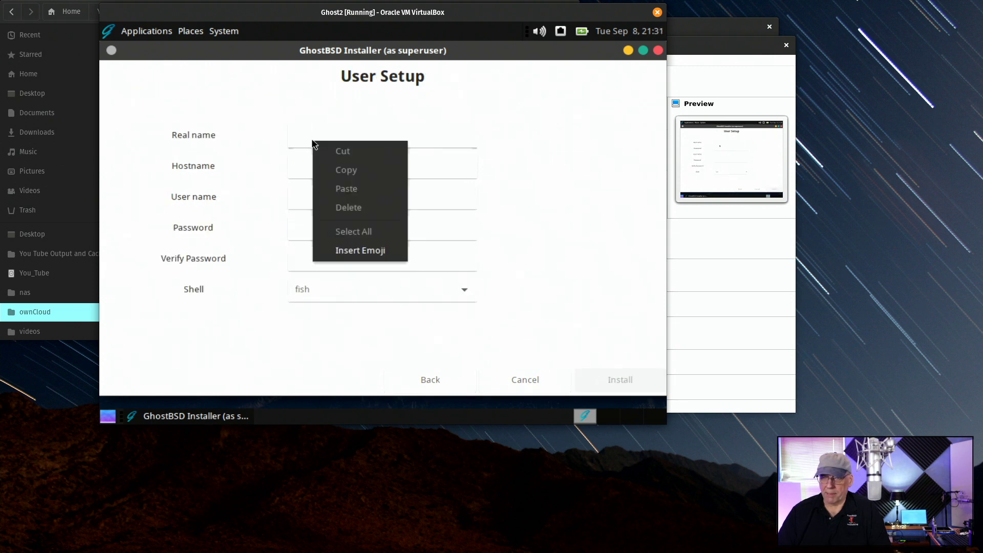
{"action": "left_click", "coordinate": [293, 135]}
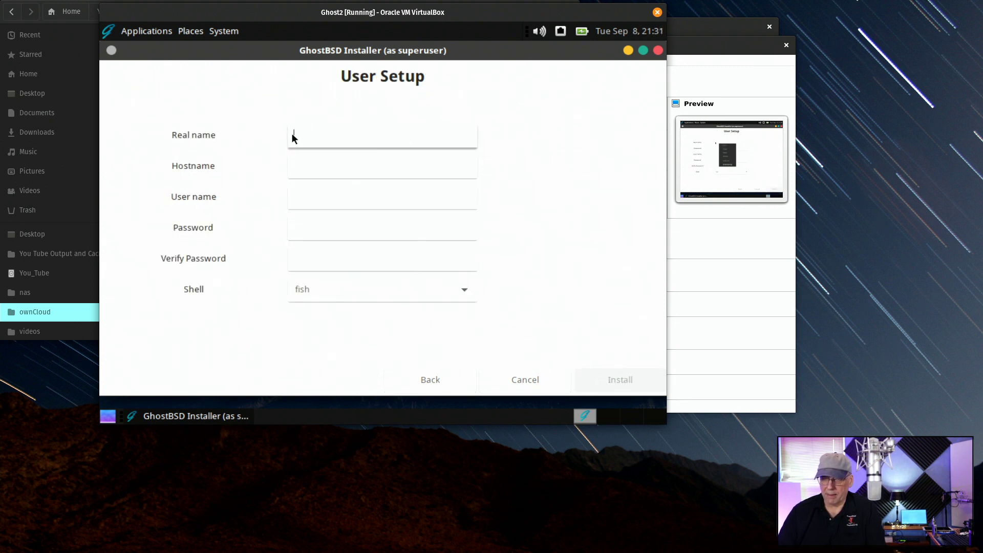
{"action": "type", "text": "DJ Ware"}
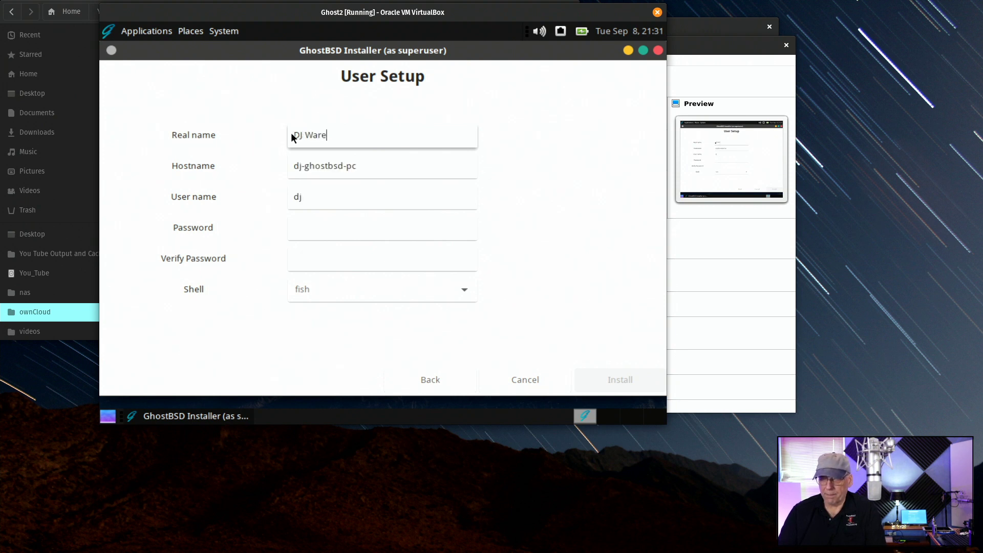
{"action": "key", "text": "Tab"}
{"action": "type", "text": "ghost2"}
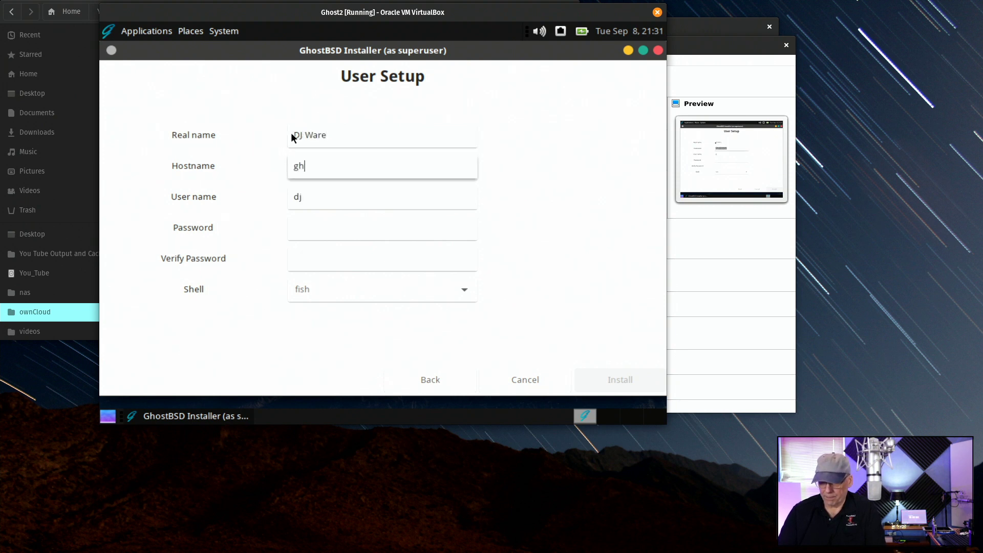
{"action": "key", "text": "Tab"}
{"action": "type", "text": "djware"}
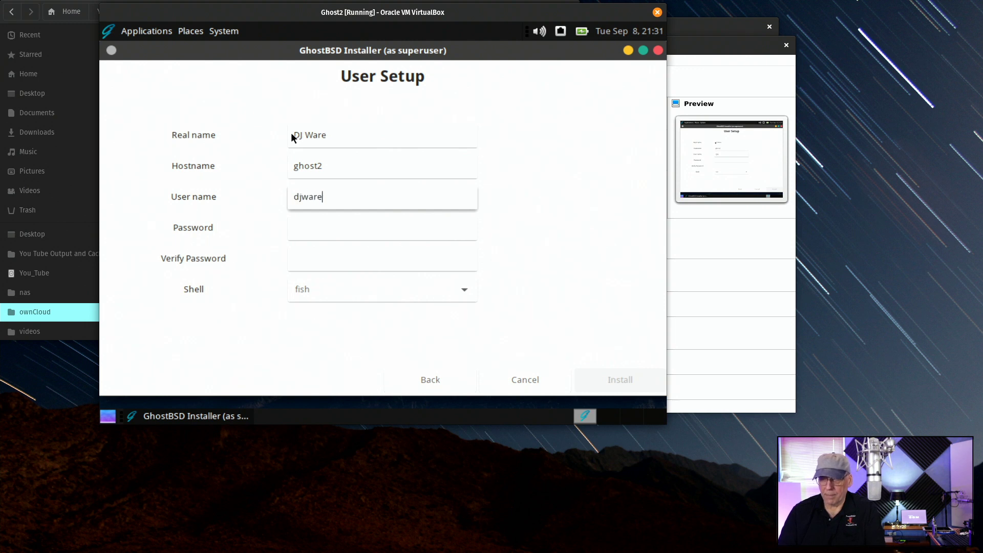
Step: Enter and verify the new user account's password
{"action": "key", "text": "Tab"}
{"action": "type", "text": "••••••••••"}
{"action": "key", "text": "Tab"}
{"action": "type", "text": "••••••••••"}
{"action": "key", "text": "Tab"}
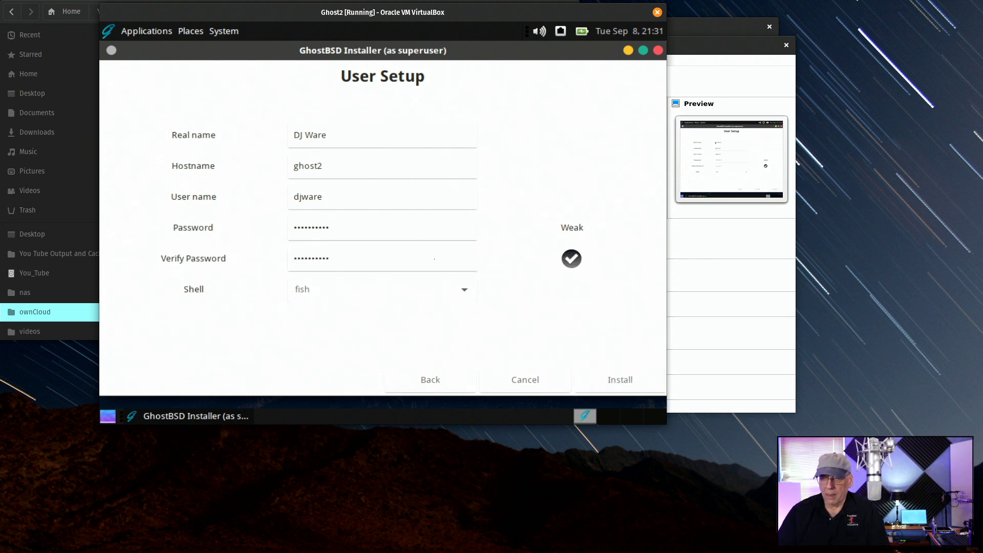
Step: Set the user's shell to zsh and start the GhostBSD installation
{"action": "left_click", "coordinate": [422, 284]}
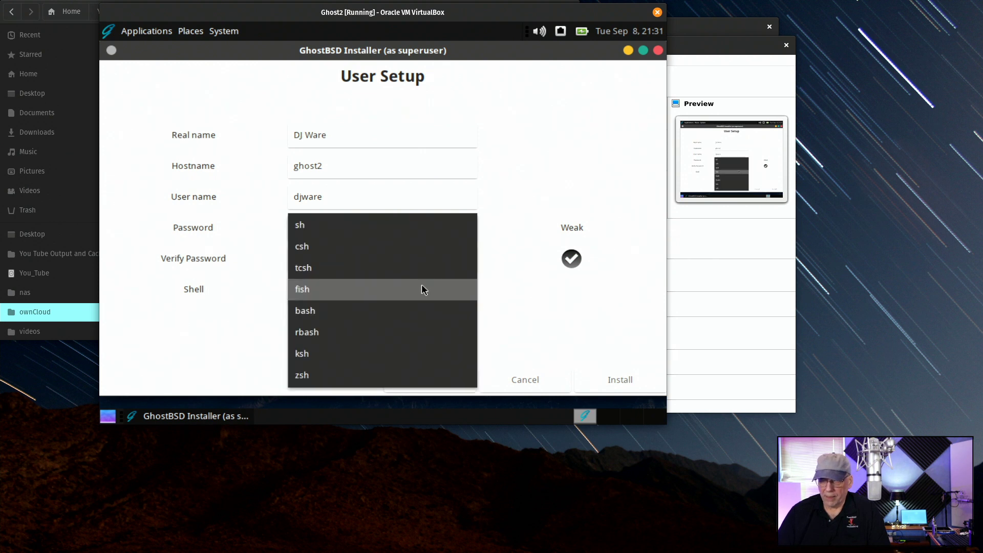
{"action": "left_click", "coordinate": [353, 377]}
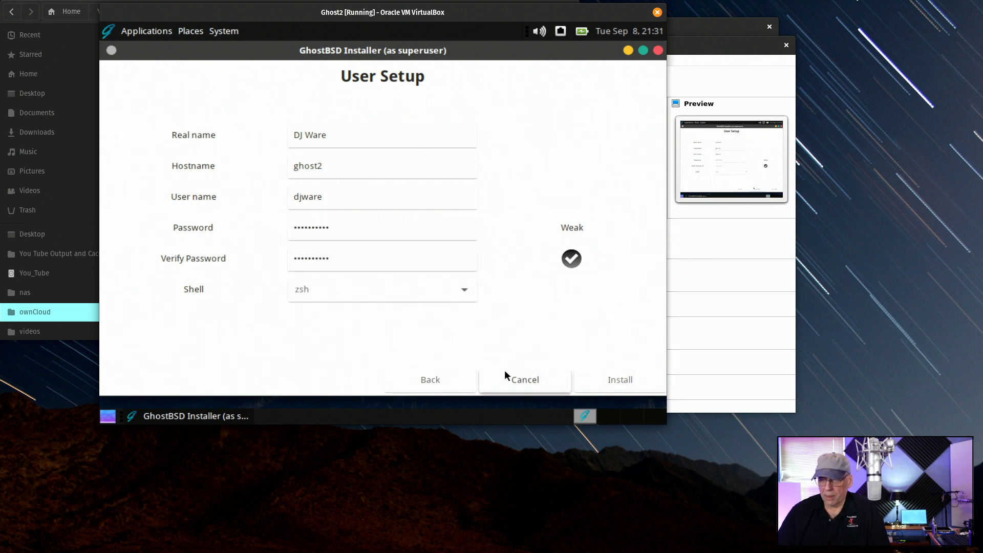
{"action": "left_click", "coordinate": [600, 379]}
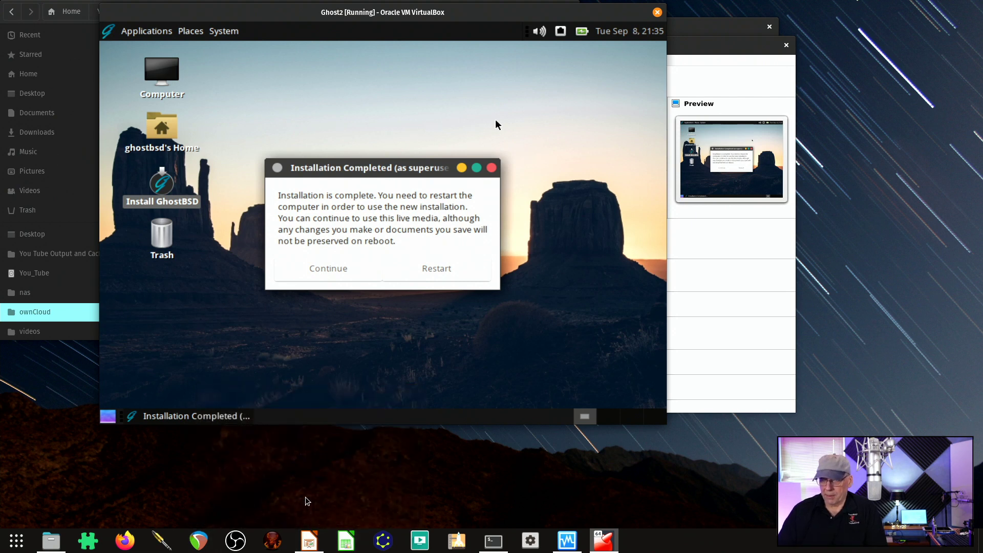
Step: Capture the pointer in the virtual machine, dismiss the installation-complete dialog by continuing, and shut down the live system
{"action": "left_click", "coordinate": [385, 320]}
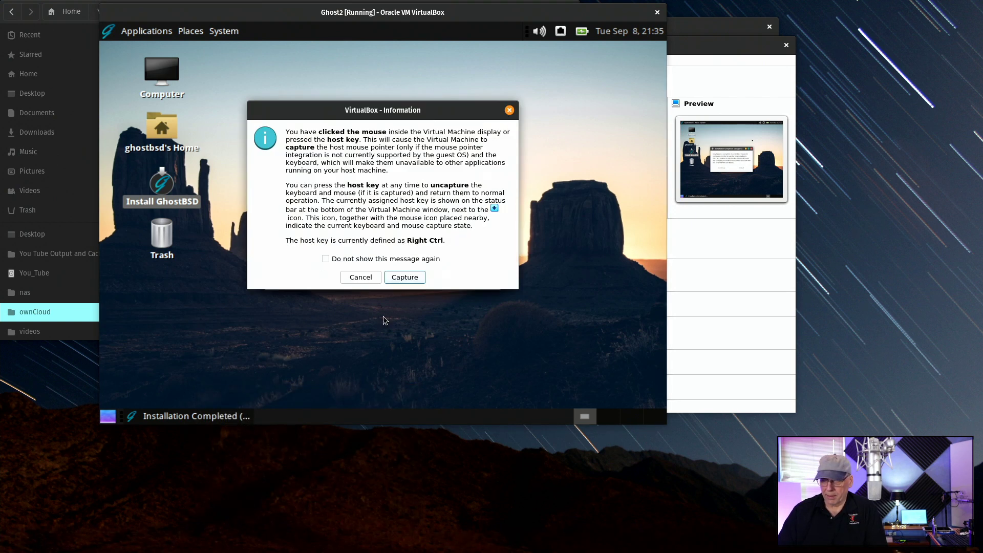
{"action": "left_click", "coordinate": [403, 280]}
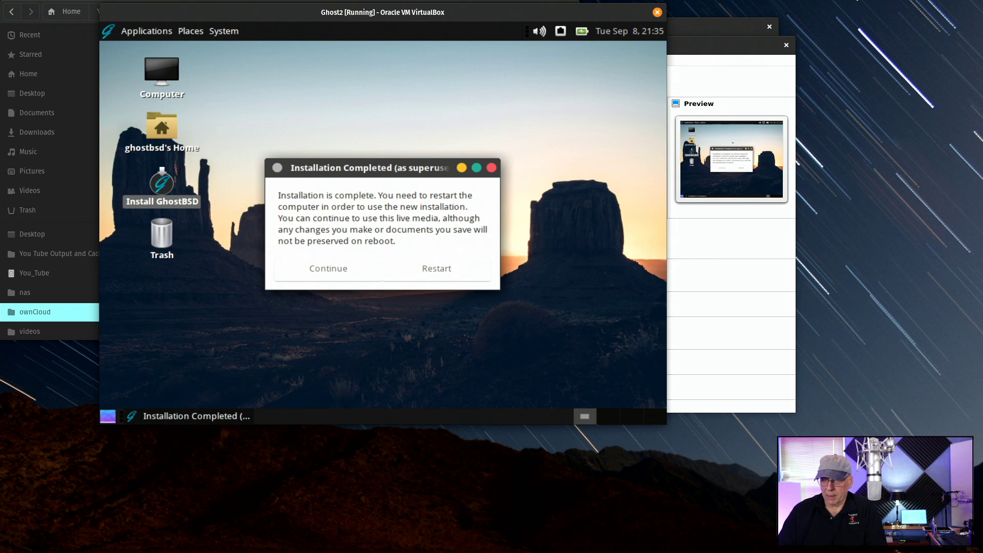
{"action": "left_click", "coordinate": [323, 268]}
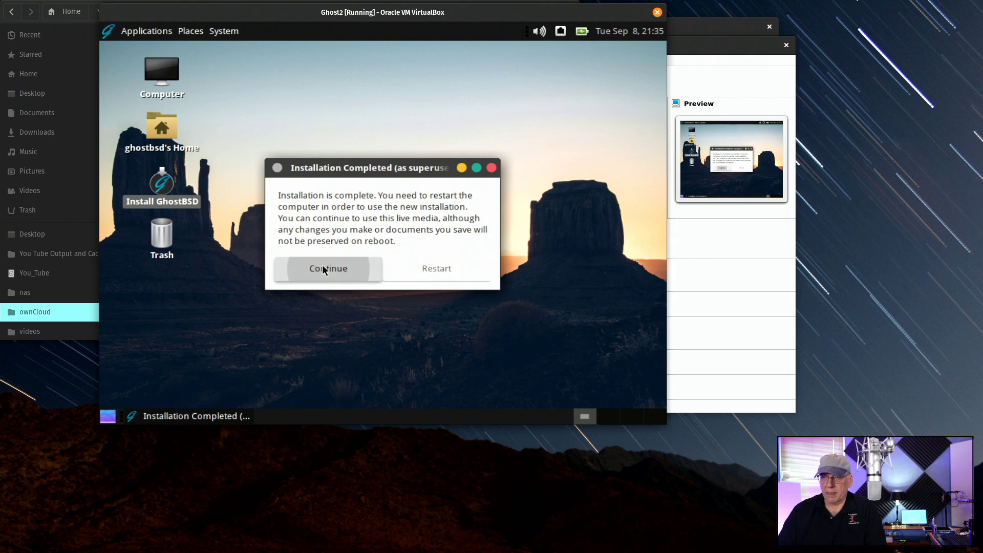
{"action": "left_click", "coordinate": [236, 34]}
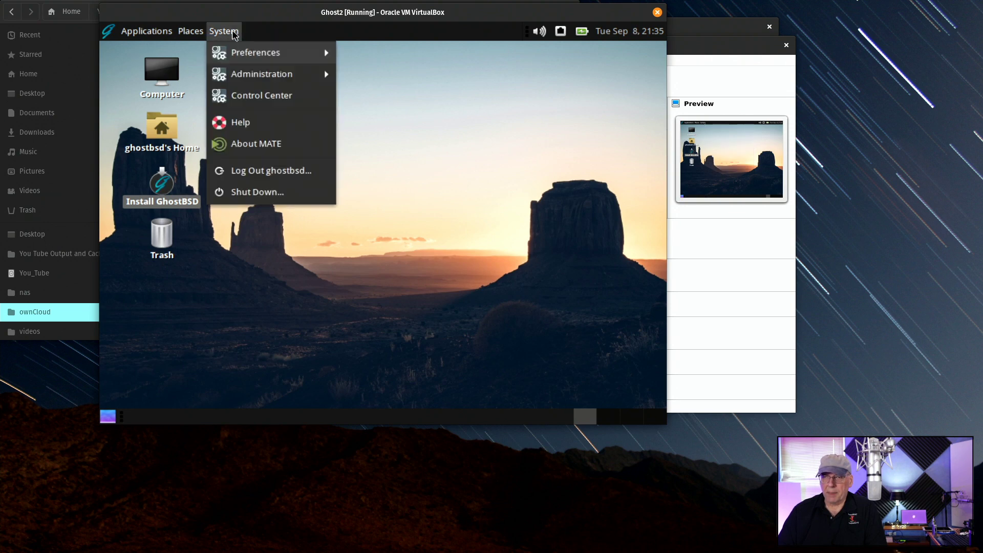
{"action": "left_click", "coordinate": [235, 194]}
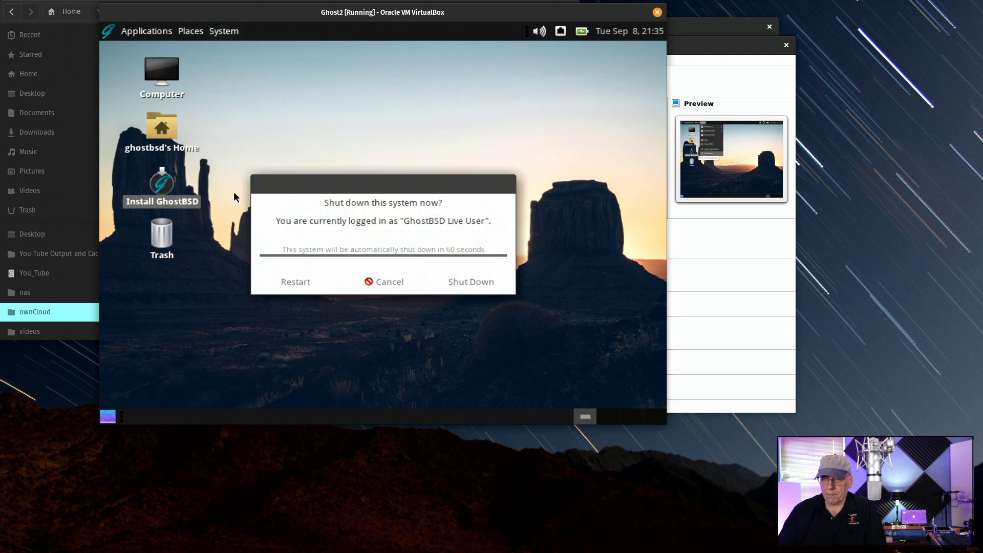
{"action": "left_click", "coordinate": [478, 281]}
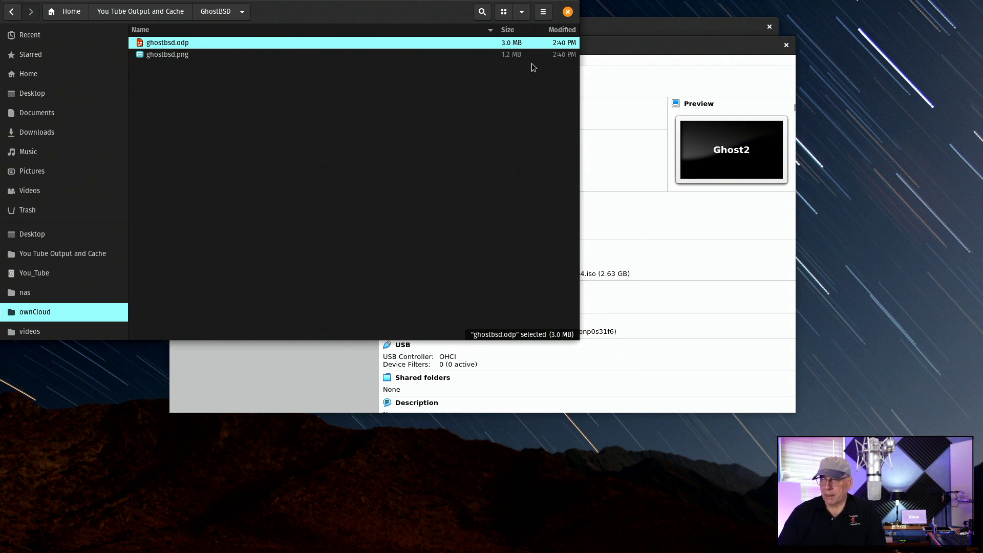
Step: Close the file manager and remove the GhostBSD-20.08.04.iso disk from Ghost2's virtual optical drive in its storage settings
{"action": "left_click", "coordinate": [567, 11]}
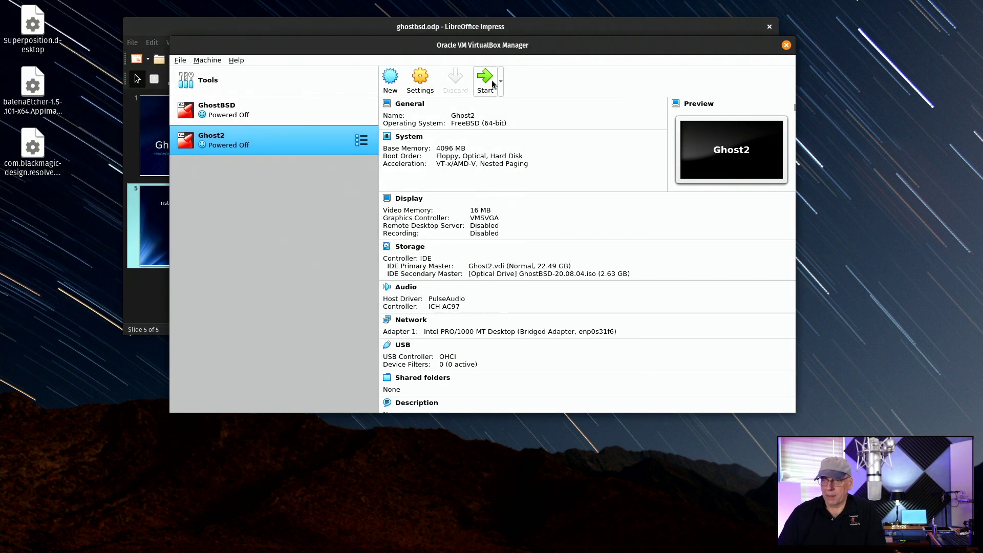
{"action": "left_click", "coordinate": [421, 82]}
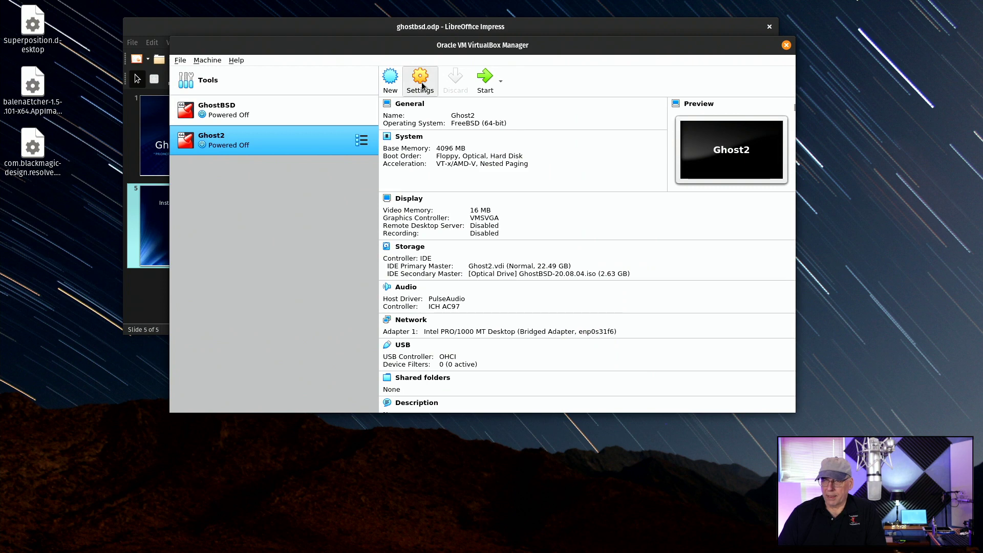
{"action": "left_click", "coordinate": [364, 142]}
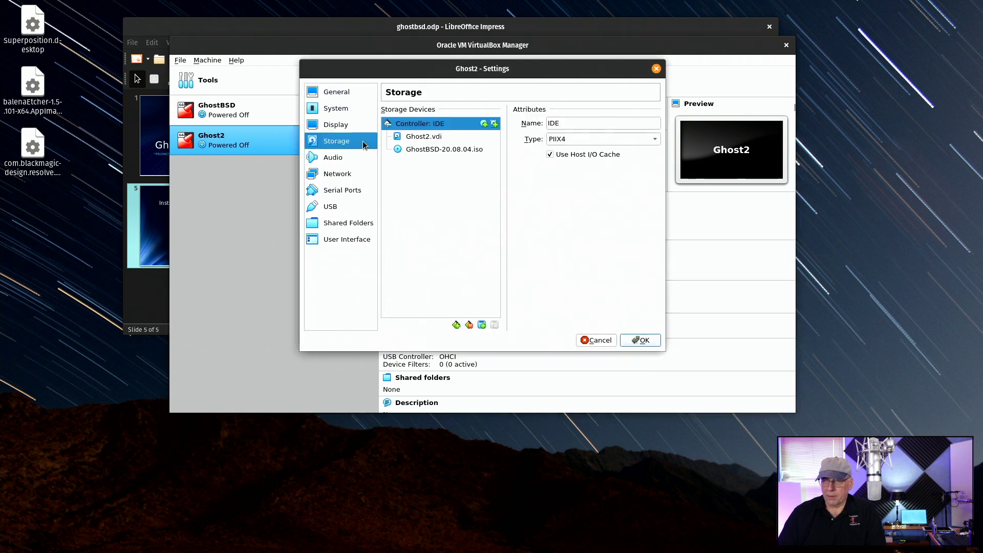
{"action": "left_click", "coordinate": [425, 148]}
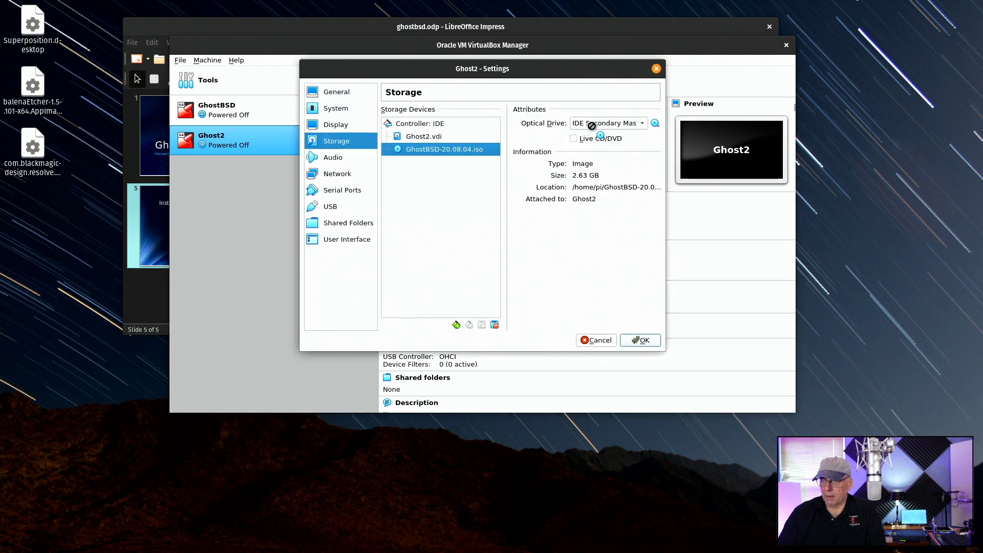
{"action": "left_click", "coordinate": [656, 124]}
{"action": "left_click", "coordinate": [285, 391]}
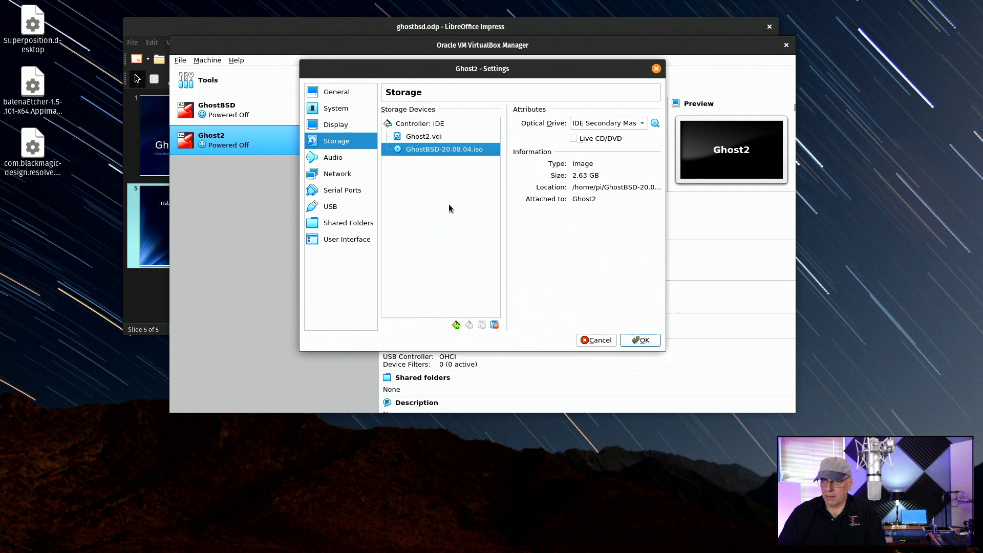
{"action": "left_click", "coordinate": [655, 123]}
{"action": "left_click", "coordinate": [661, 176]}
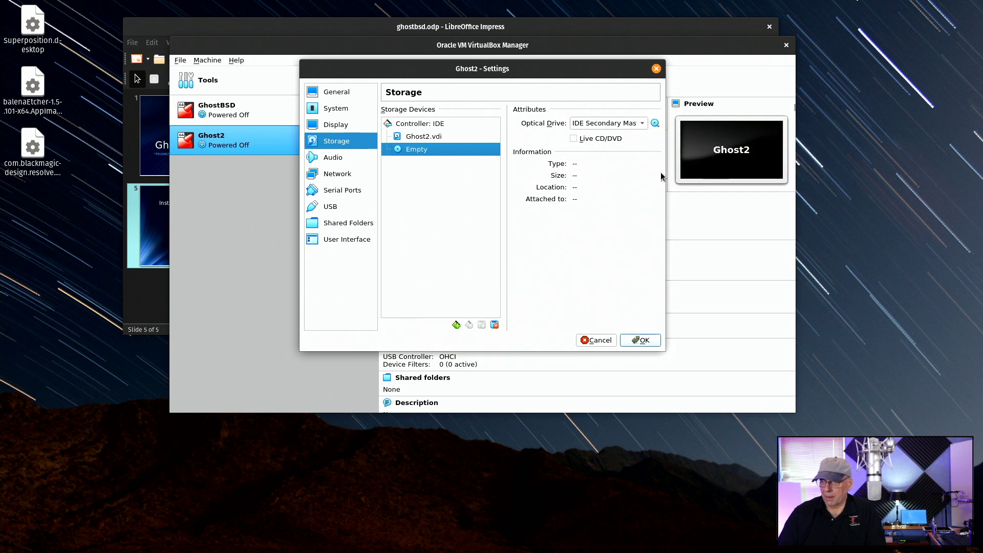
{"action": "left_click", "coordinate": [637, 341]}
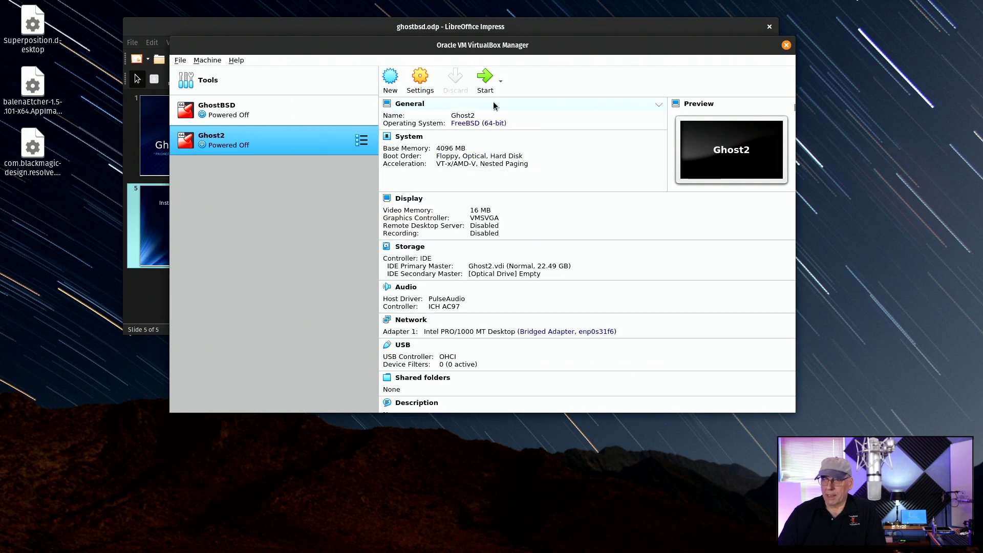
Step: Start the Ghost2 virtual machine without switching to scaled mode, and move its window toward the screen's upper-left corner
{"action": "left_click", "coordinate": [485, 80]}
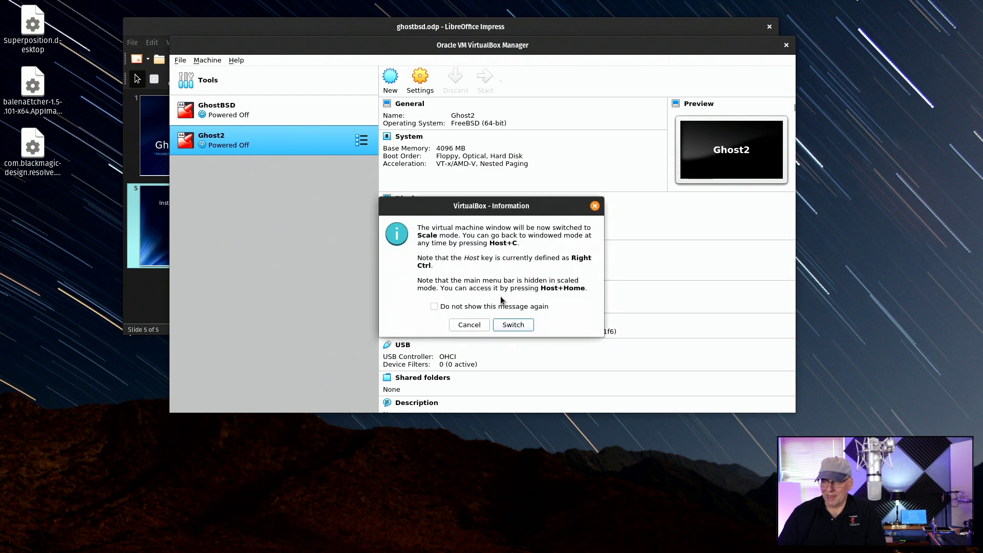
{"action": "left_click", "coordinate": [468, 325]}
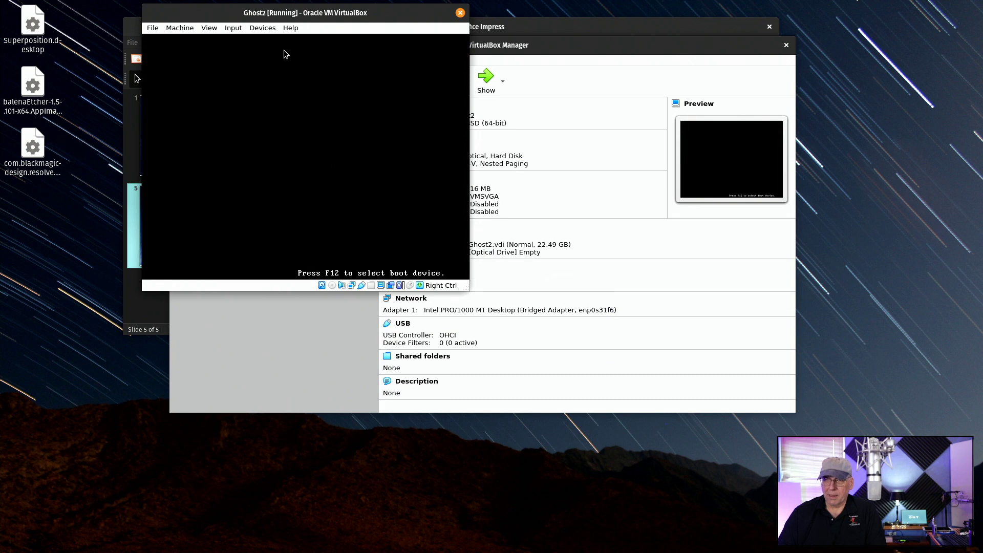
{"action": "left_click", "coordinate": [215, 29]}
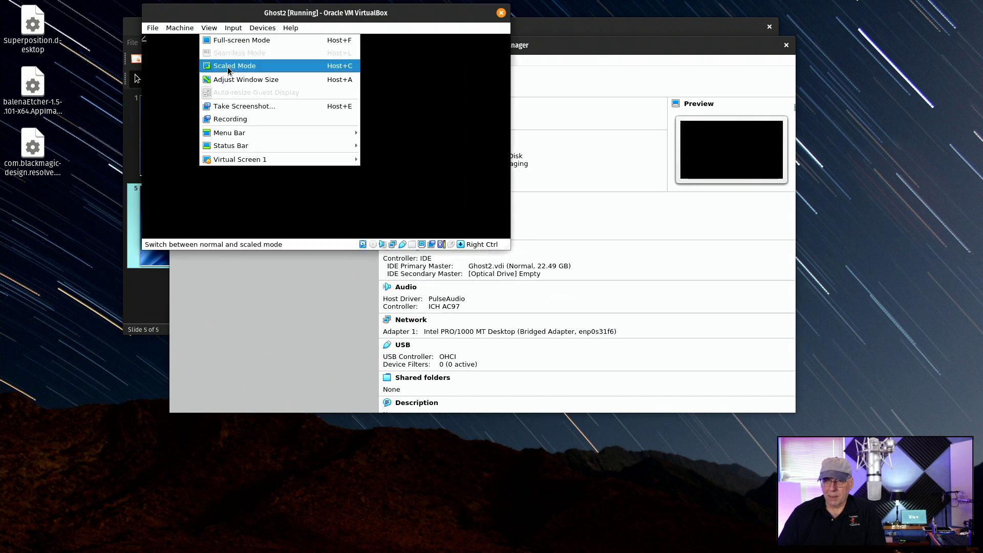
{"action": "left_click", "coordinate": [404, 6]}
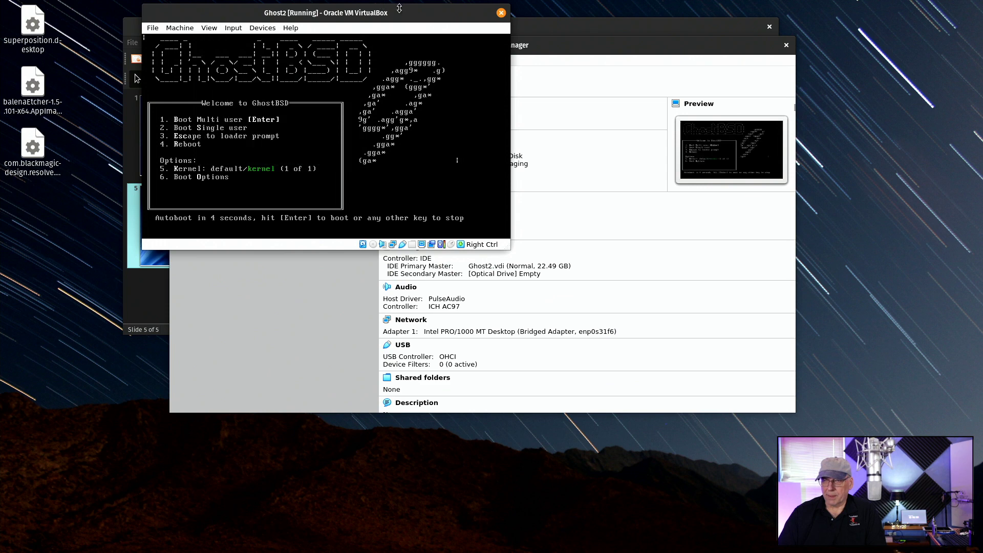
{"action": "left_click_drag", "start_coordinate": [403, 6], "coordinate": [336, 10]}
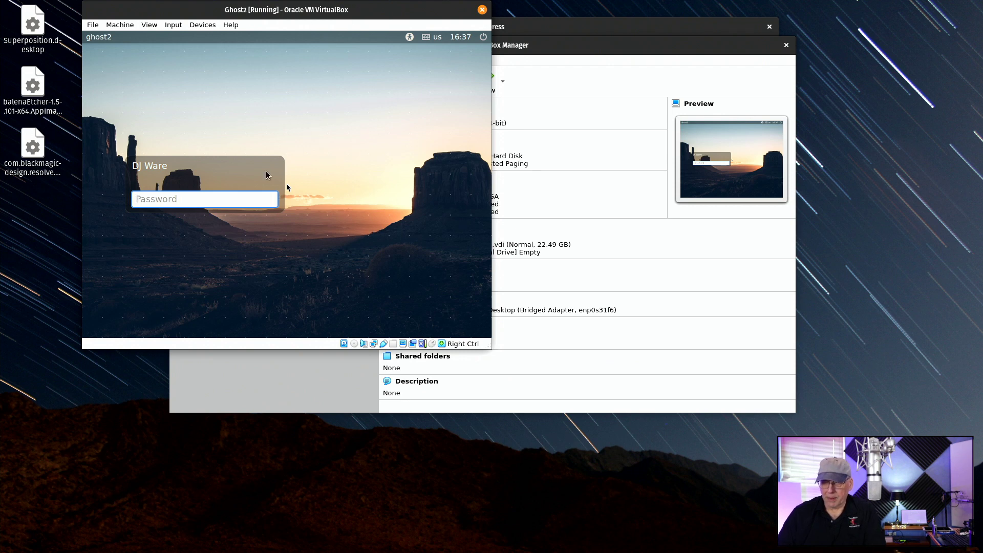
Step: Capture the pointer with the capture message suppressed for the future, and log in with the user account's password
{"action": "left_click", "coordinate": [253, 197]}
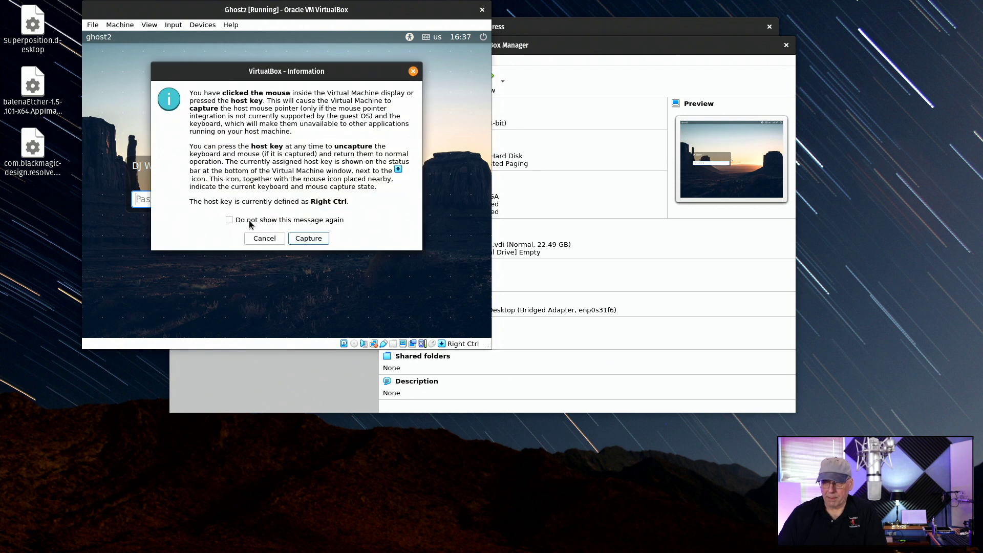
{"action": "left_click", "coordinate": [231, 221]}
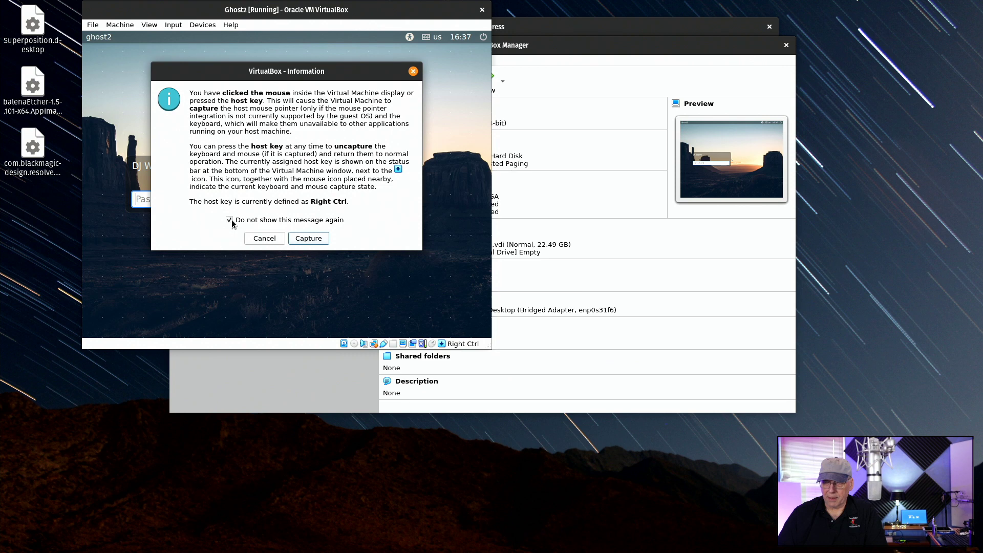
{"action": "left_click", "coordinate": [309, 239]}
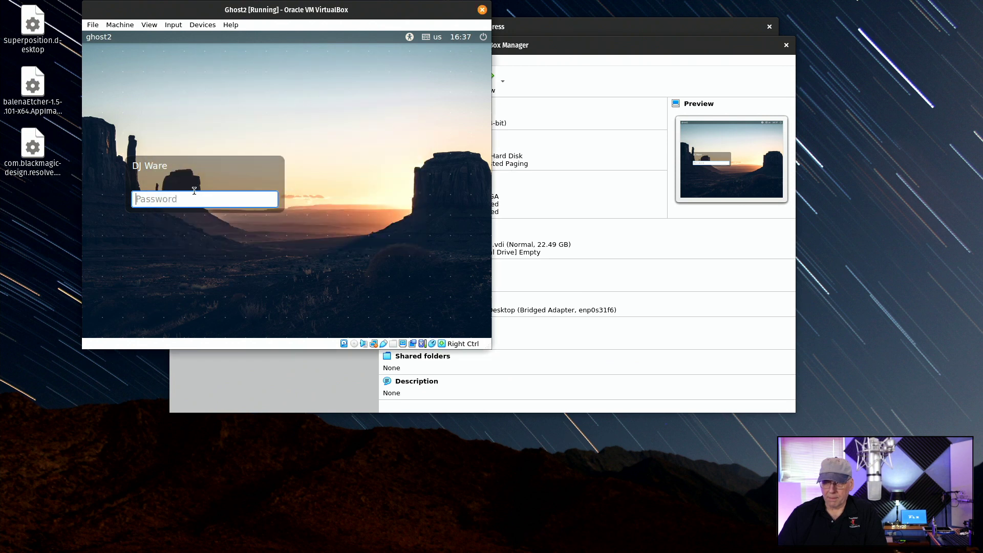
{"action": "type", "text": "•••••"}
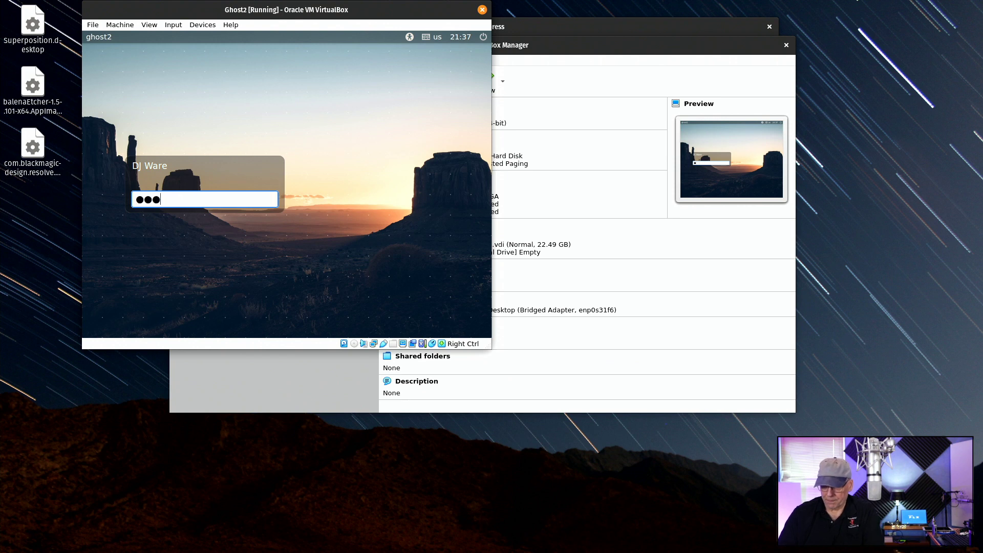
{"action": "type", "text": "•••••"}
{"action": "key", "text": "Return"}
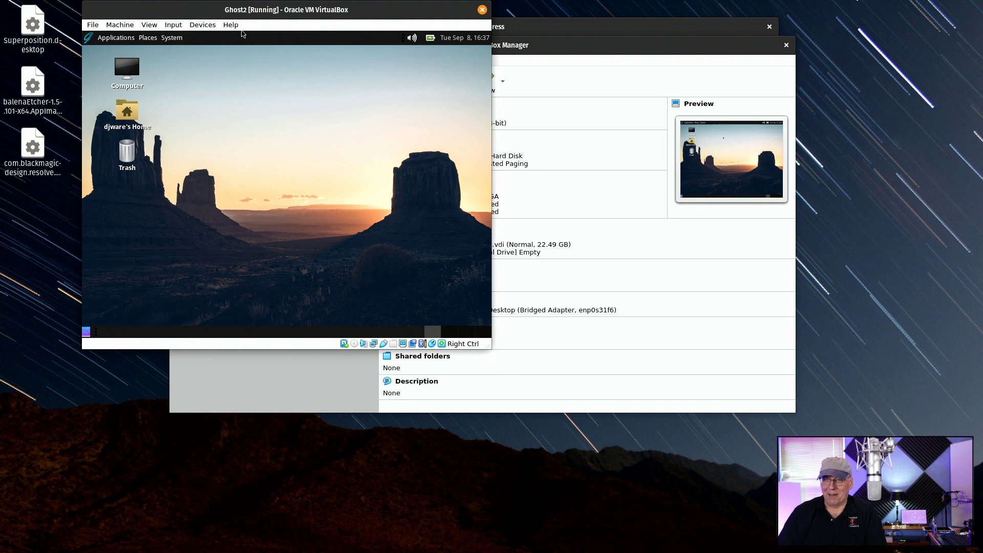
Step: Open the Displays hardware preferences in the installed GhostBSD system
{"action": "left_click", "coordinate": [171, 37]}
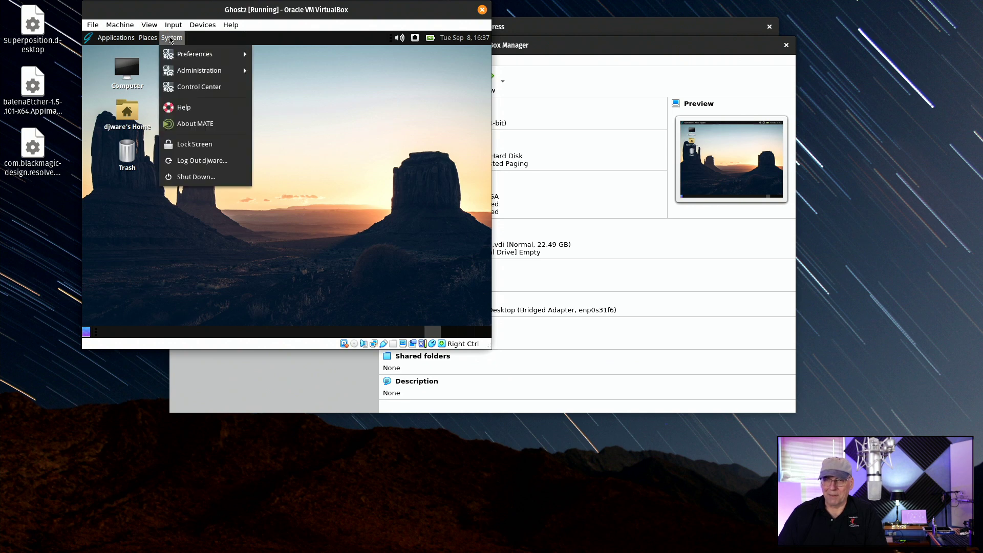
{"action": "mouse_move", "coordinate": [175, 55]}
{"action": "mouse_move", "coordinate": [285, 58]}
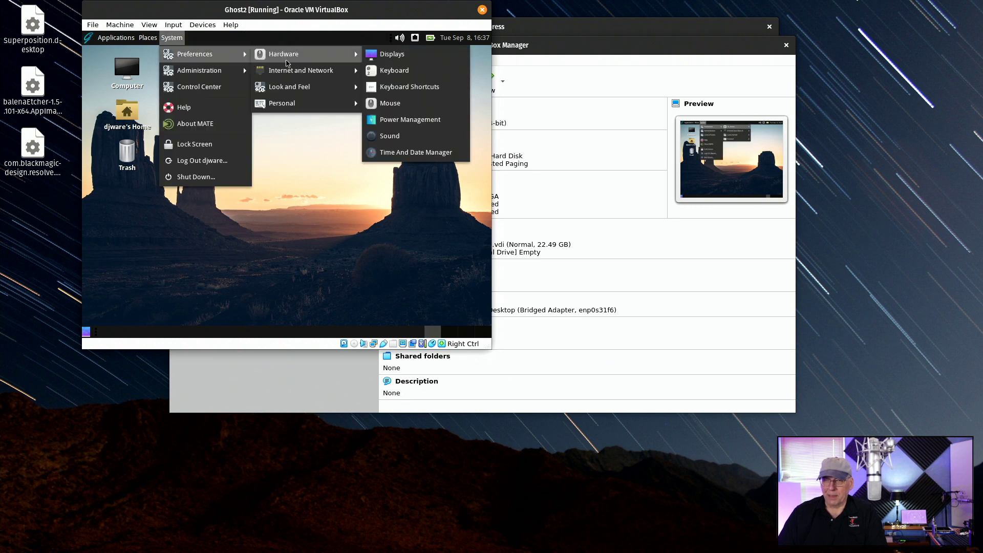
{"action": "left_click", "coordinate": [391, 54]}
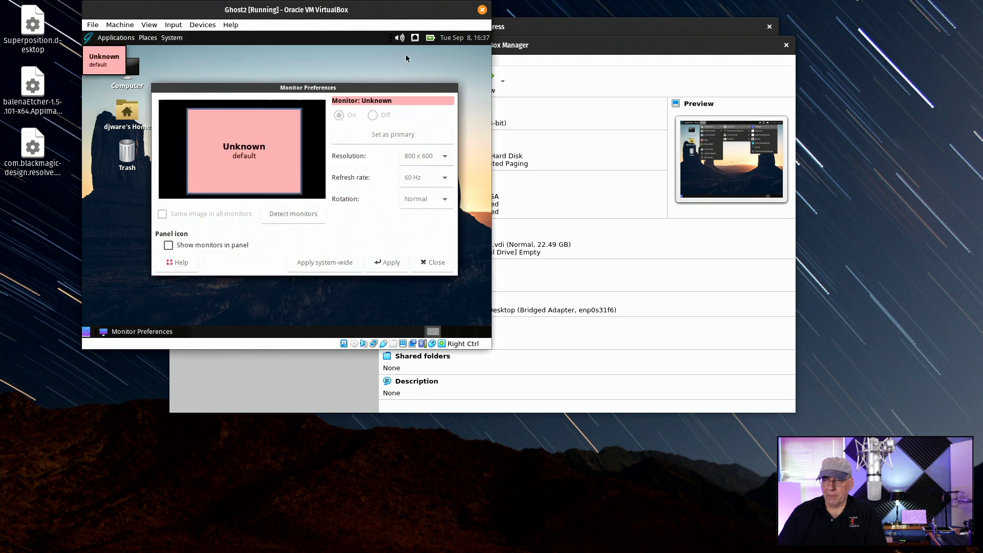
Step: Select 1280 x 768 as the monitor resolution
{"action": "left_click", "coordinate": [415, 156]}
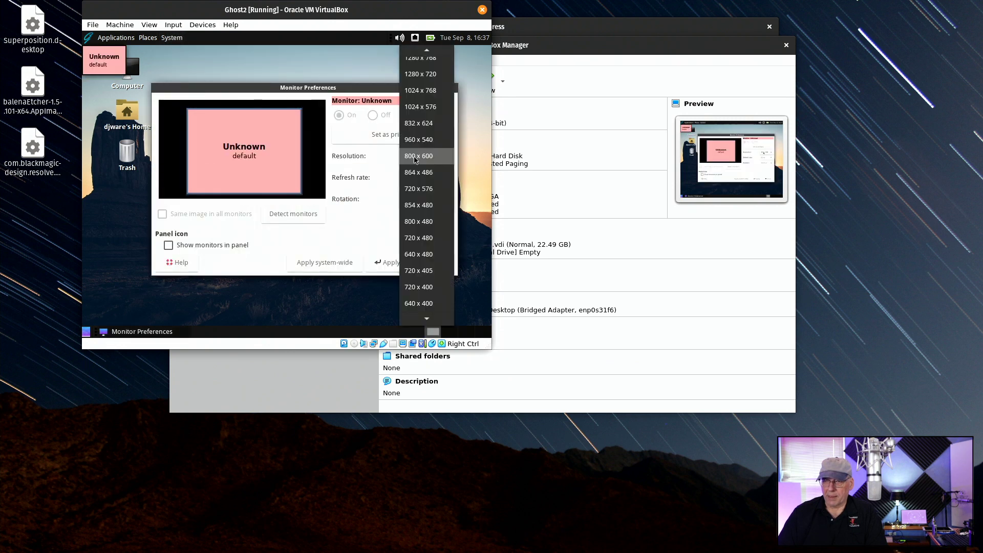
{"action": "scroll", "coordinate": [415, 159], "scroll_direction": "up", "scroll_amount": 3}
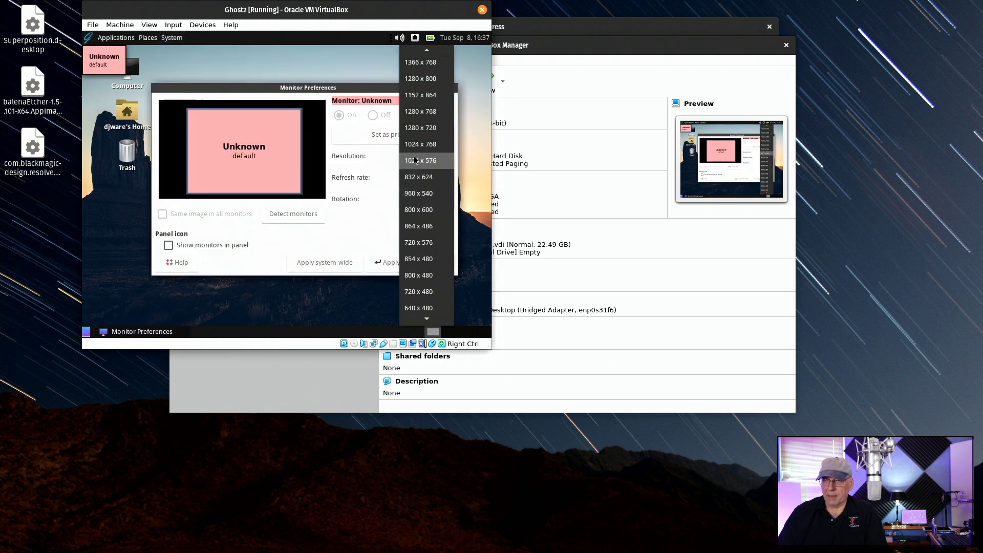
{"action": "left_click", "coordinate": [420, 111]}
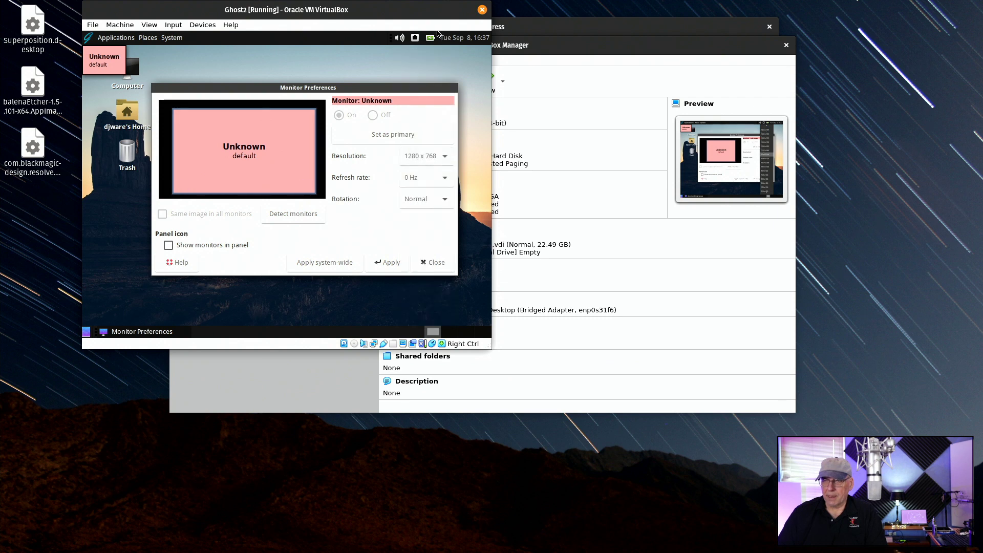
Step: Set the monitor resolution to 1400 x 900, apply and keep the configuration, and close the monitor preferences
{"action": "left_click", "coordinate": [438, 156]}
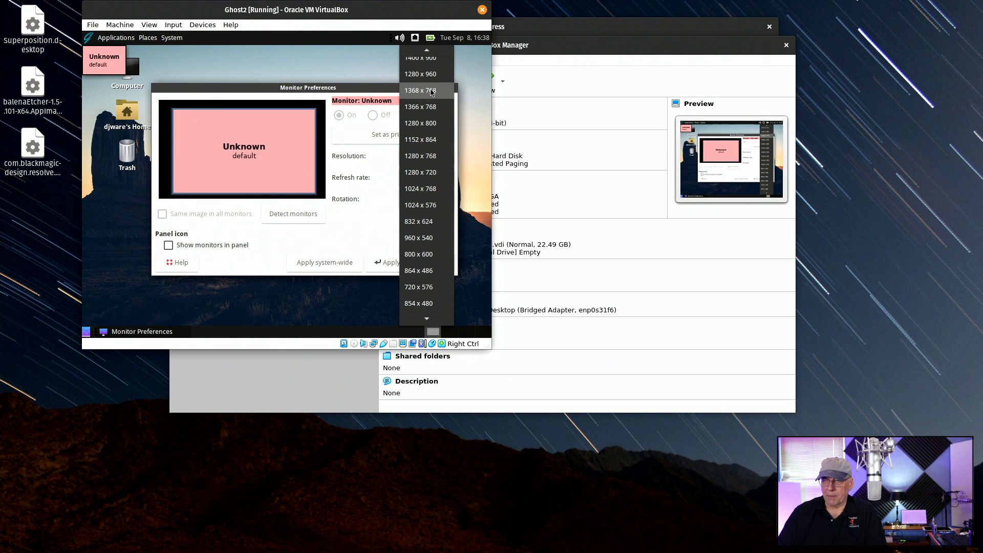
{"action": "scroll", "coordinate": [431, 91], "scroll_direction": "up", "scroll_amount": 3}
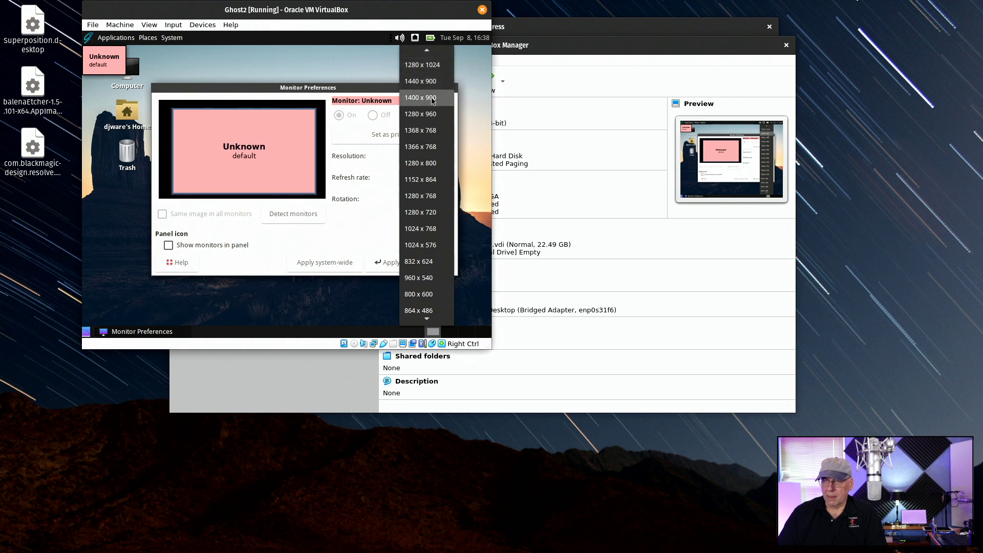
{"action": "left_click", "coordinate": [433, 101]}
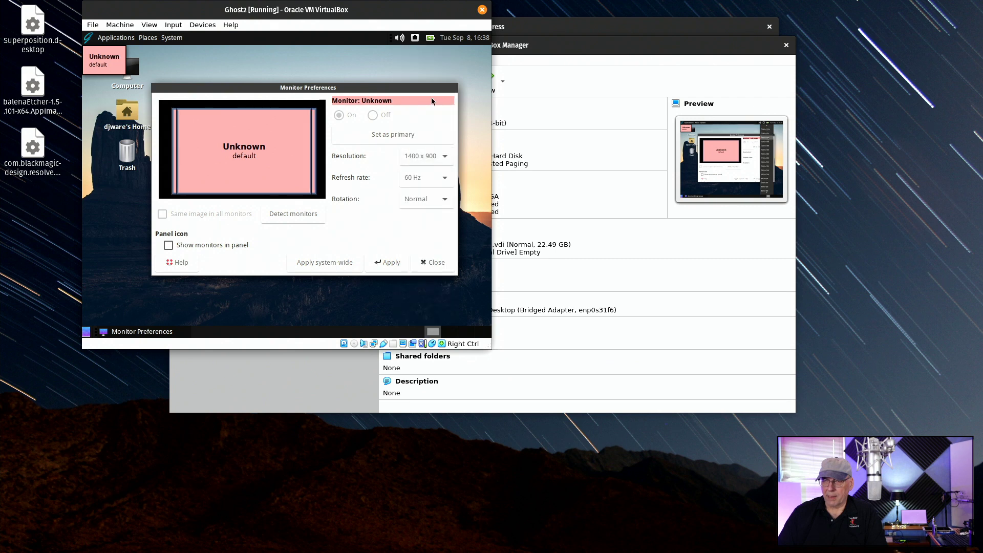
{"action": "left_click", "coordinate": [388, 264]}
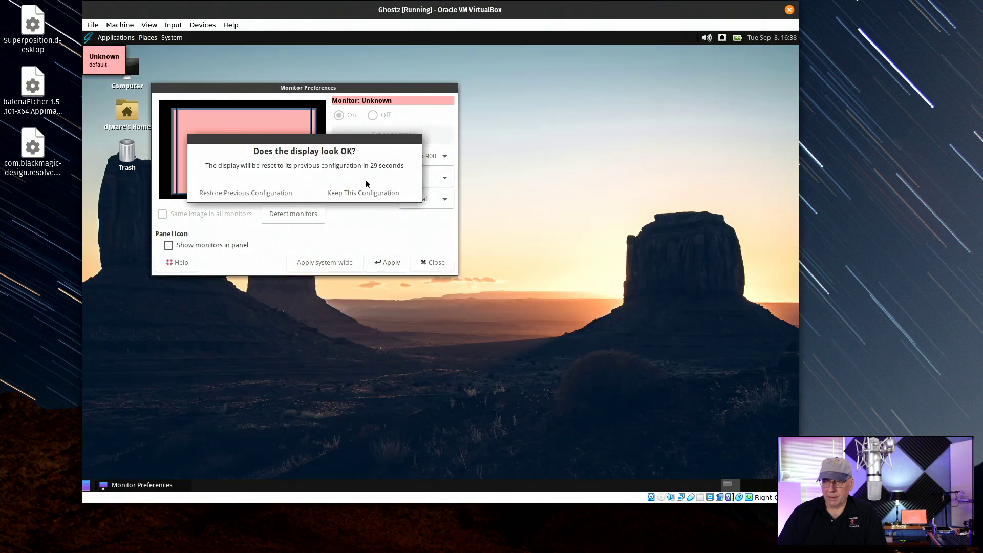
{"action": "left_click", "coordinate": [363, 193]}
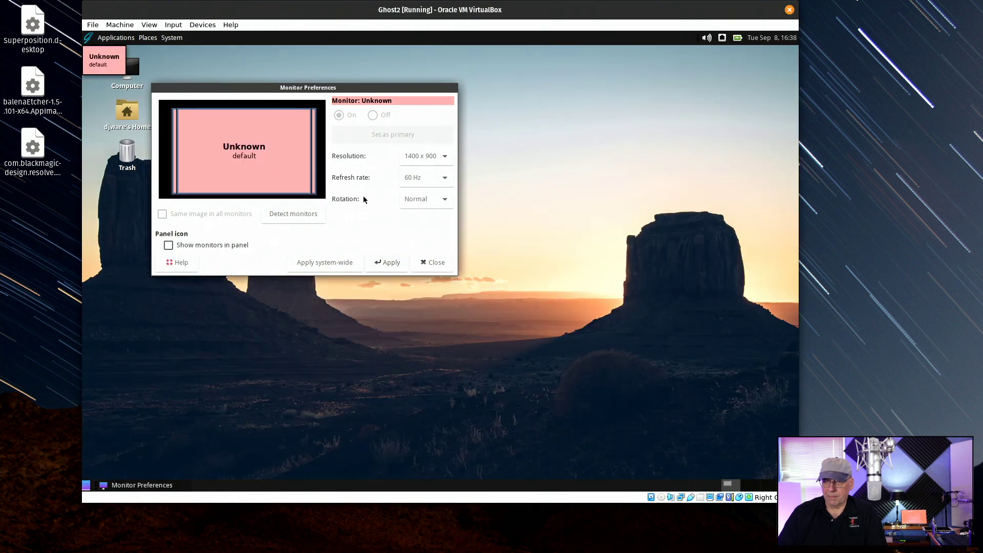
{"action": "left_click", "coordinate": [436, 262]}
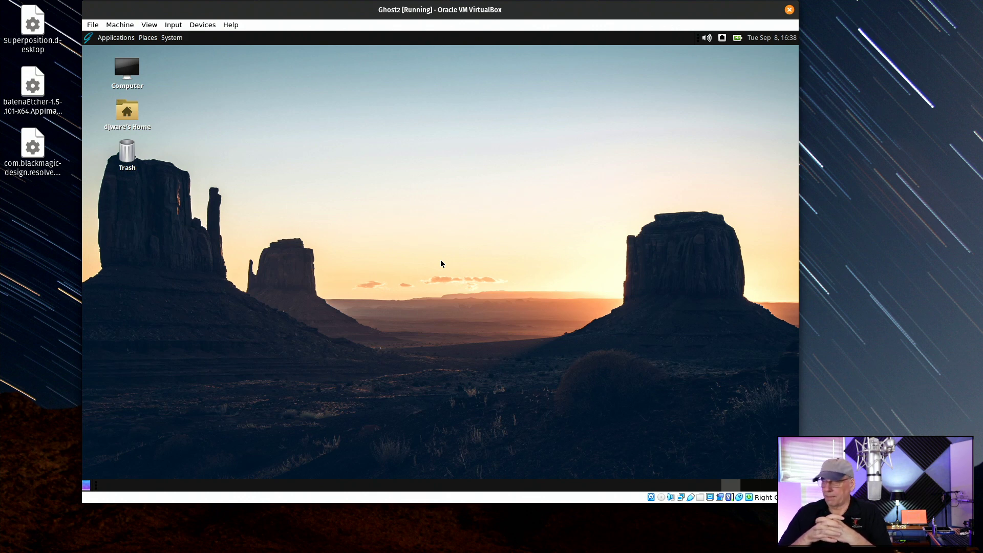
Step: Open MATE Terminal and exit the Z Shell setup with option 0, creating a ~/.zshrc that contains just a comment
{"action": "left_click", "coordinate": [128, 39]}
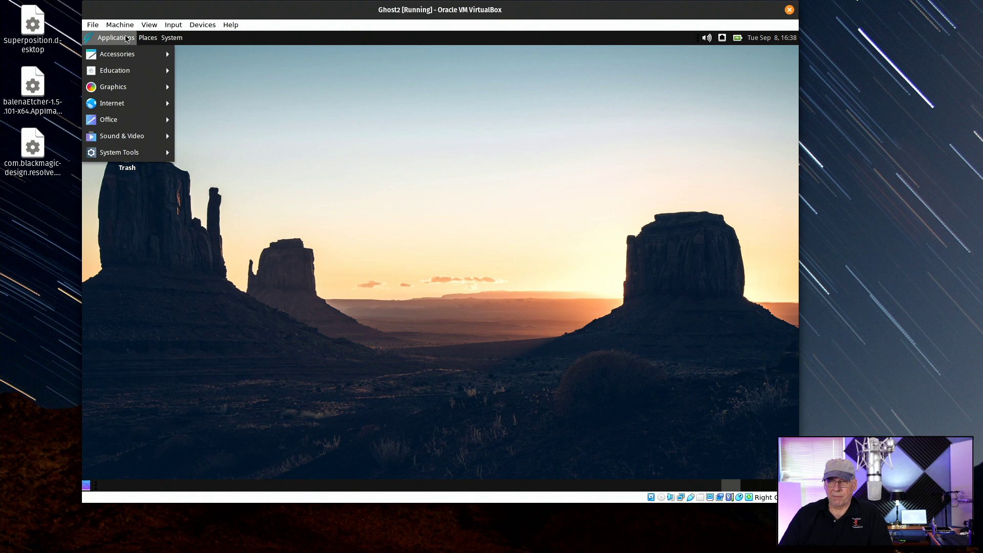
{"action": "mouse_move", "coordinate": [134, 152]}
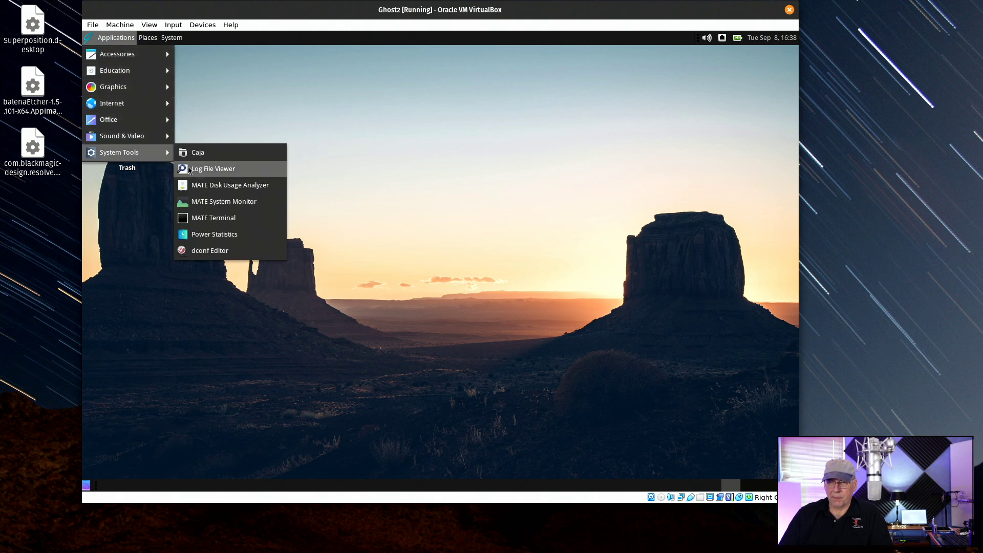
{"action": "left_click", "coordinate": [204, 218]}
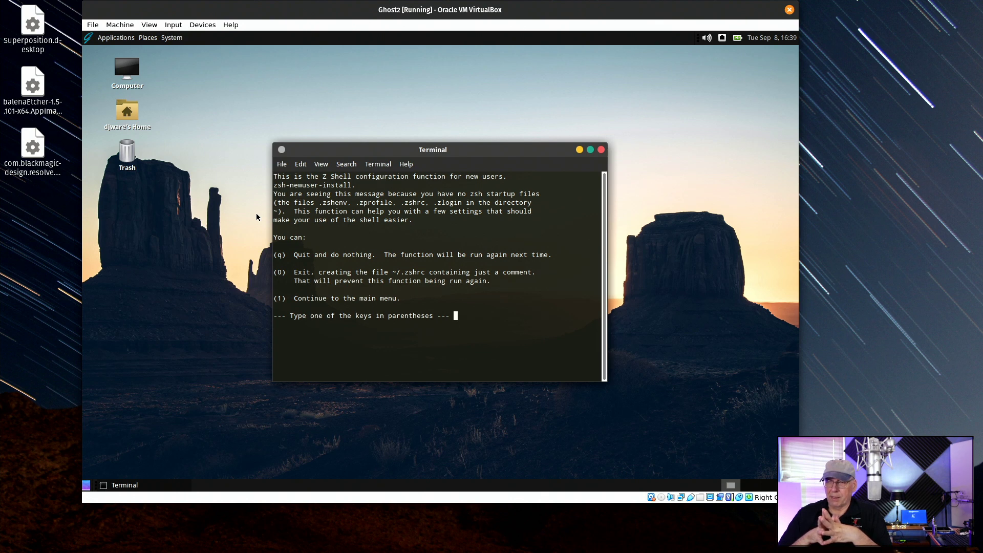
{"action": "key", "text": "0"}
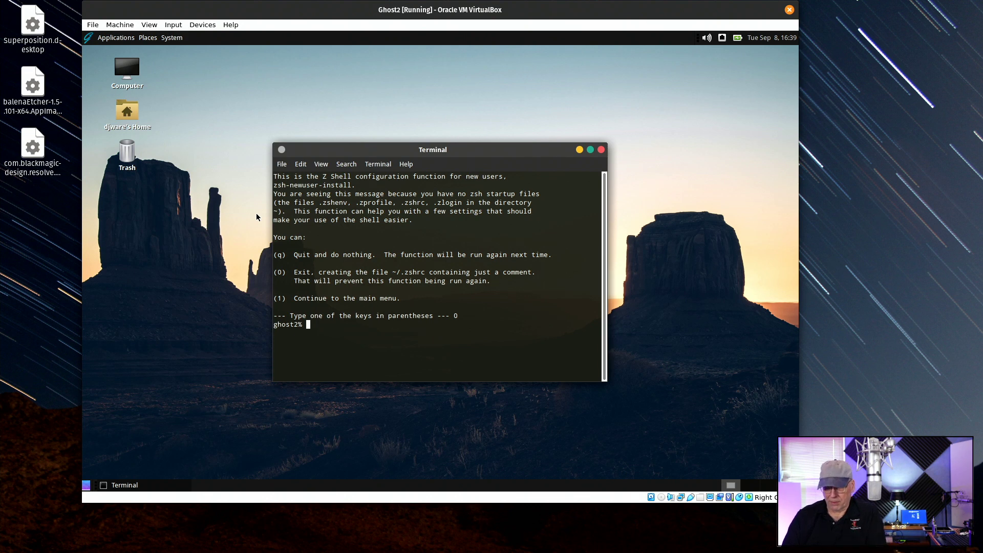
Step: Enlarge the terminal text by two zoom levels and move the terminal window nearer the desktop's upper edge
{"action": "key", "text": "ctrl+plus"}
{"action": "key", "text": "ctrl+plus"}
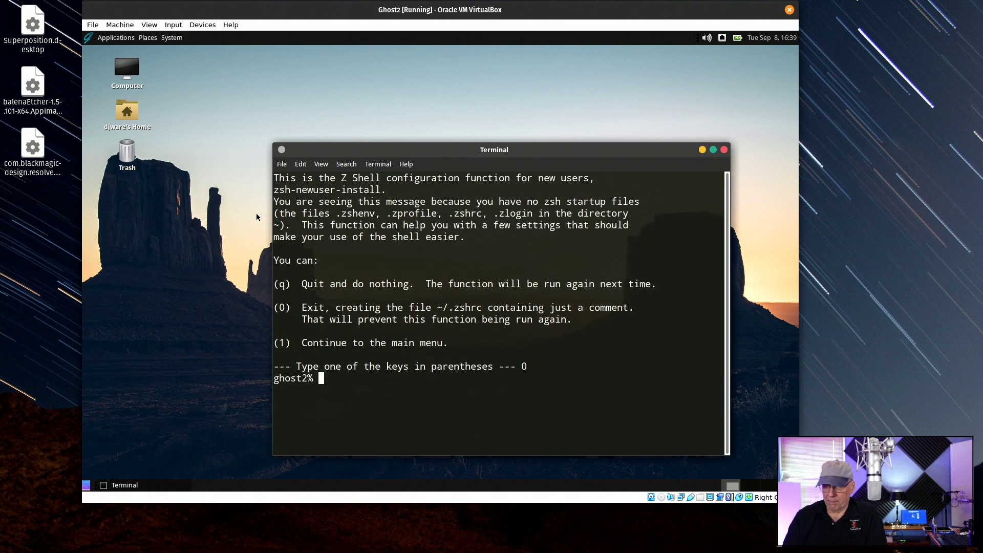
{"action": "left_click_drag", "start_coordinate": [356, 148], "coordinate": [255, 72]}
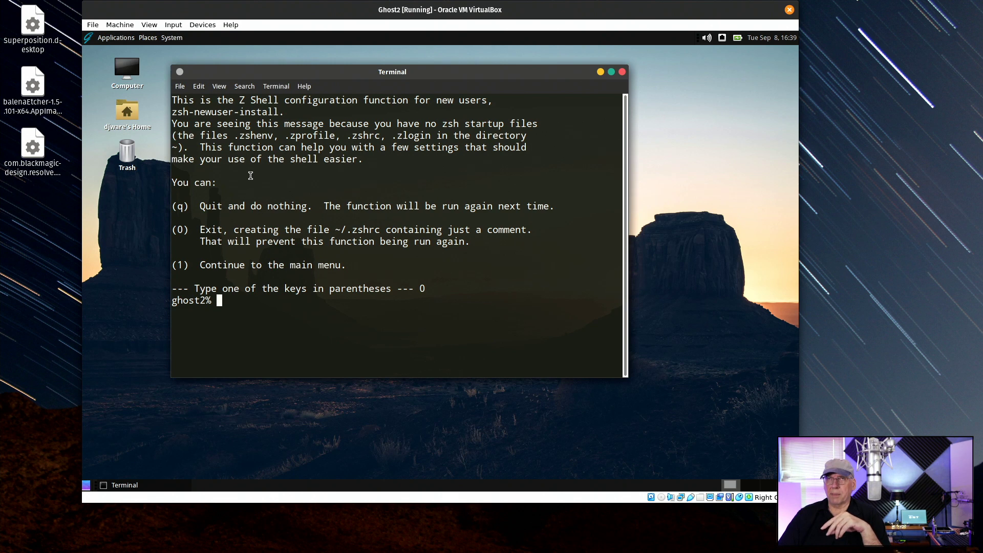
Step: Run sudo pkg without a subcommand and authenticate with the account password
{"action": "type", "text": "su"}
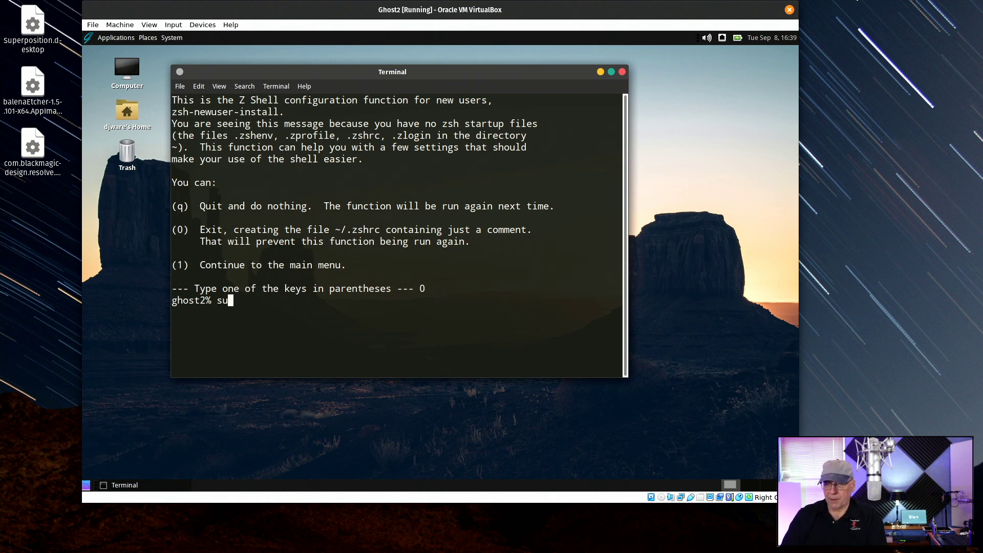
{"action": "type", "text": "do apt"}
{"action": "key", "text": "BackSpace"}
{"action": "key", "text": "BackSpace"}
{"action": "key", "text": "BackSpace"}
{"action": "type", "text": "pk"}
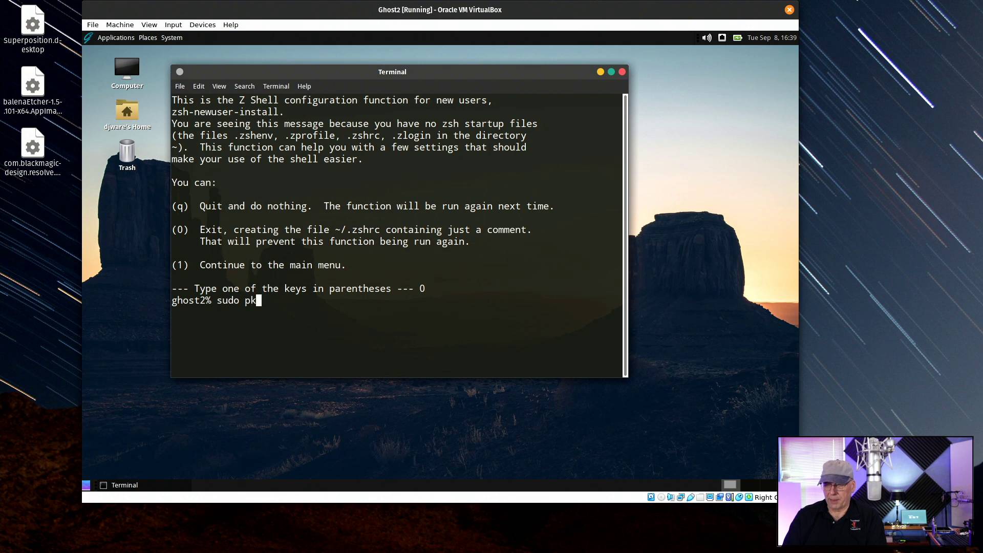
{"action": "type", "text": "g up"}
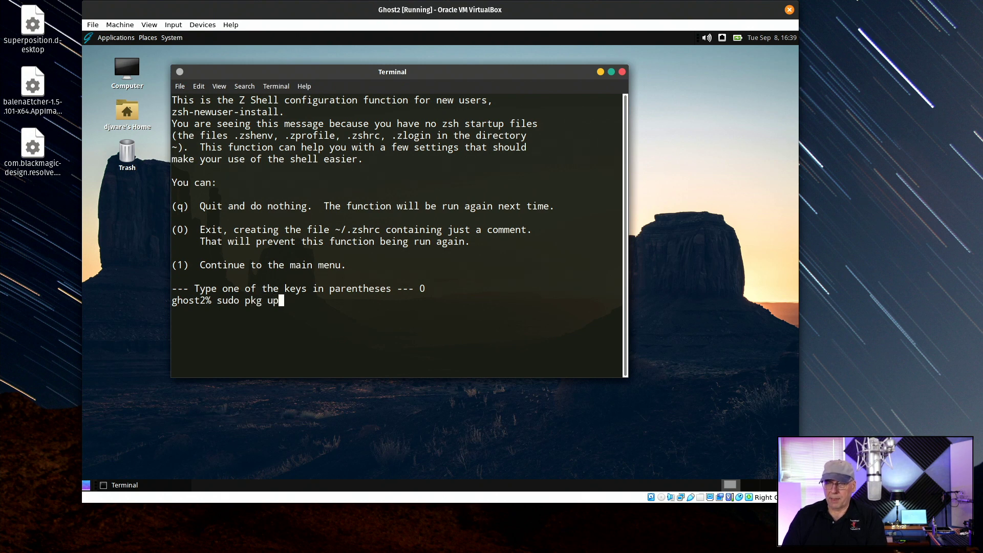
{"action": "type", "text": "date -f"}
{"action": "key", "text": "BackSpace"}
{"action": "key", "text": "BackSpace"}
{"action": "key", "text": "BackSpace"}
{"action": "key", "text": "BackSpace"}
{"action": "key", "text": "BackSpace"}
{"action": "key", "text": "BackSpace"}
{"action": "key", "text": "BackSpace"}
{"action": "key", "text": "BackSpace"}
{"action": "key", "text": "BackSpace"}
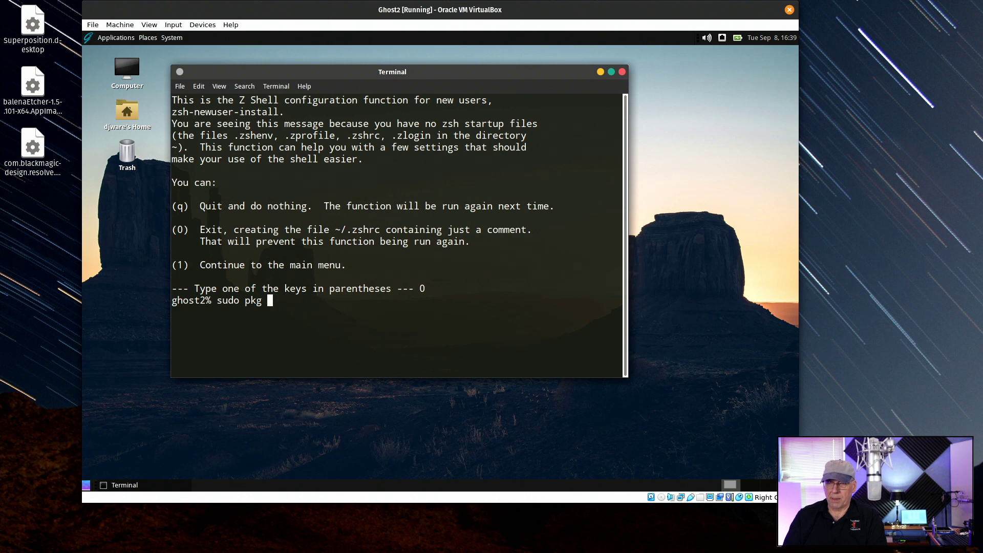
{"action": "key", "text": "Return"}
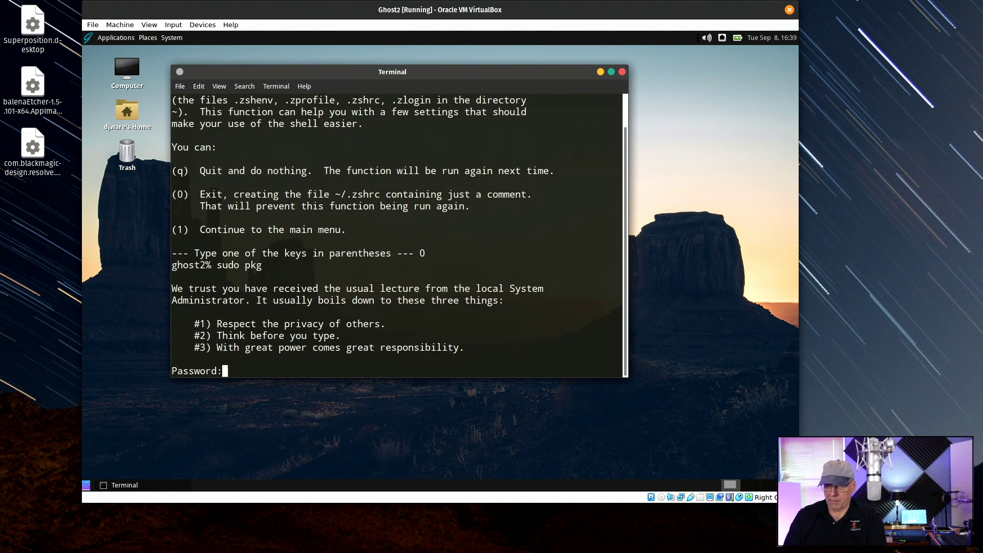
{"action": "key", "text": "Return"}
Step: Open the pkg manual page with man pkg and page through its options and supported commands
{"action": "type", "text": "man pkg"}
{"action": "key", "text": "Return"}
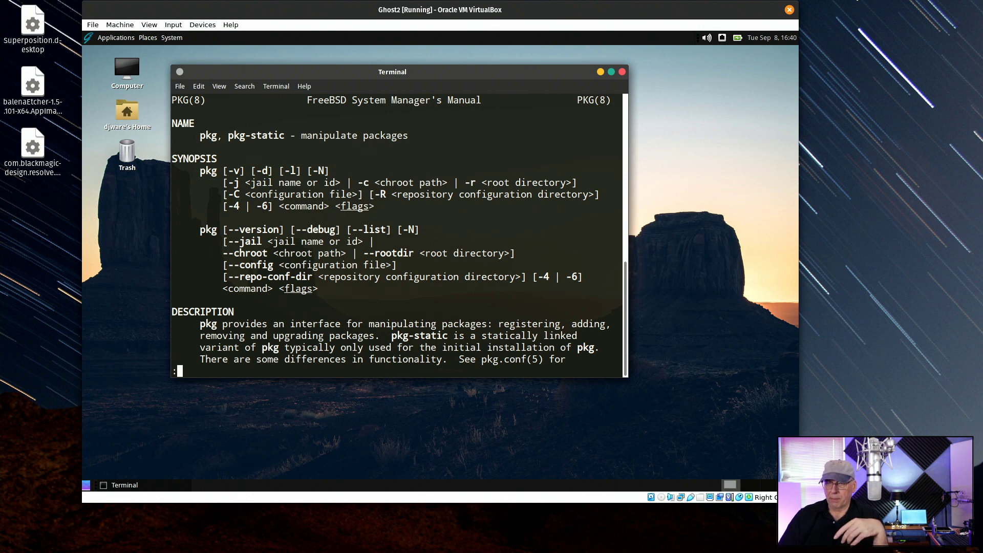
{"action": "key", "text": "space"}
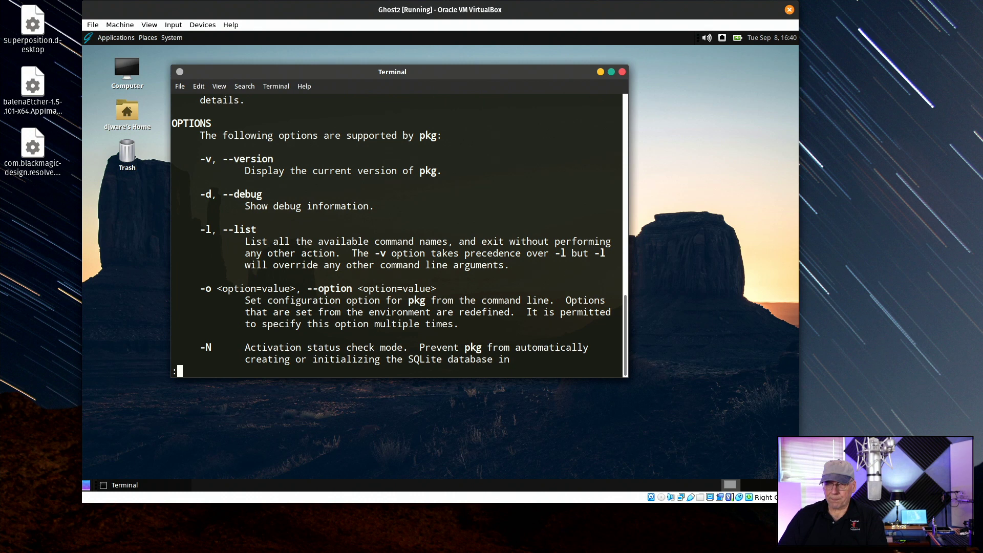
{"action": "key", "text": "space"}
{"action": "key", "text": "space"}
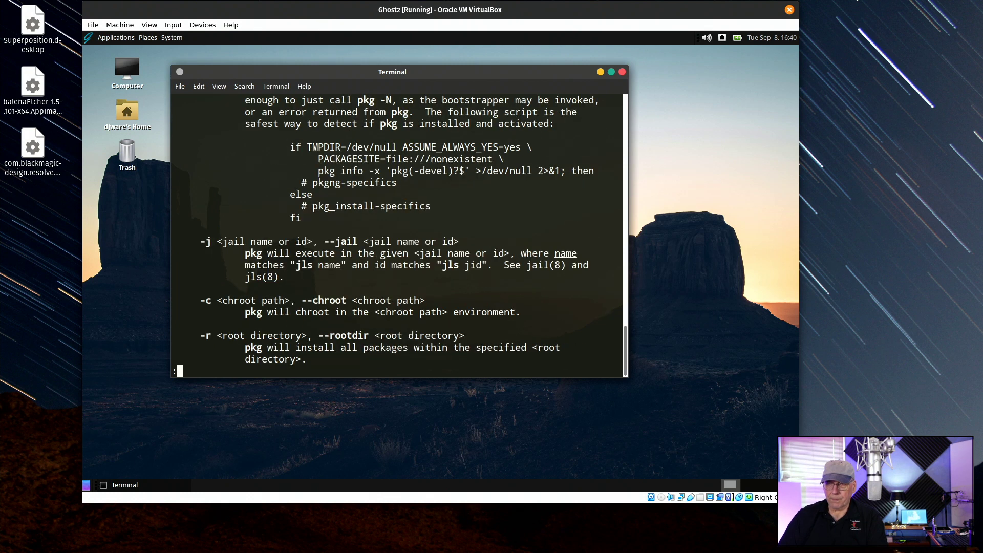
{"action": "key", "text": "space"}
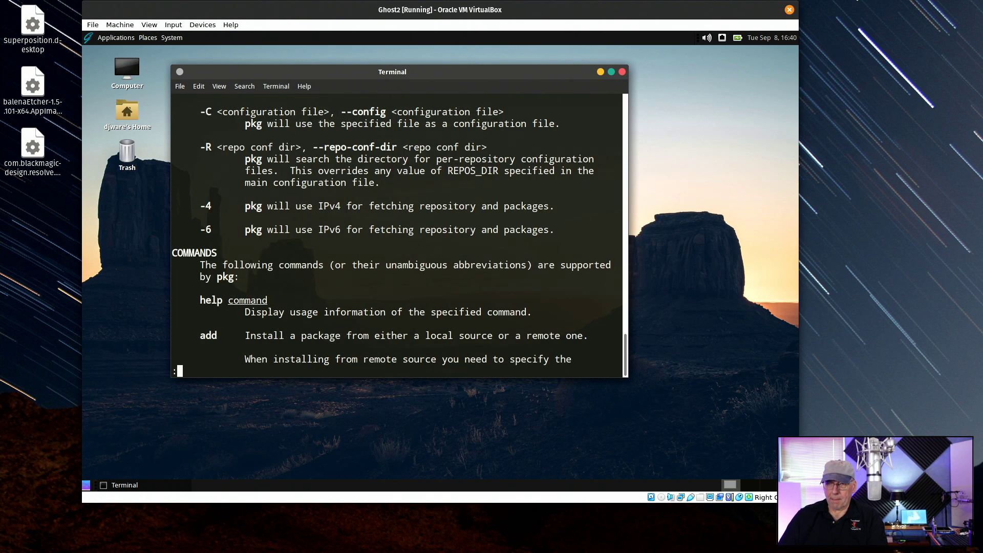
{"action": "key", "text": "space"}
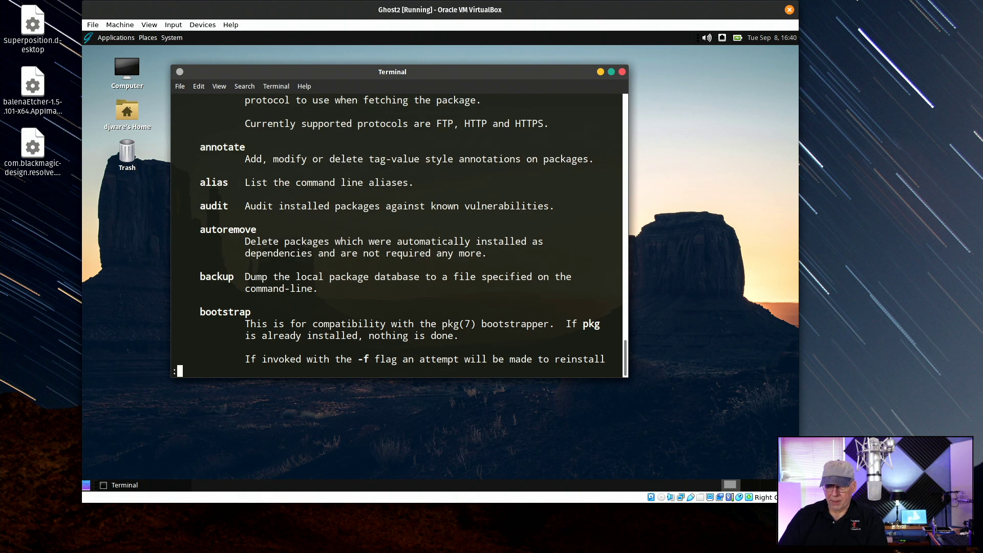
Step: Quit the manual and force a refresh of the package repository catalogue with sudo pkg update -f
{"action": "type", "text": "qsu"}
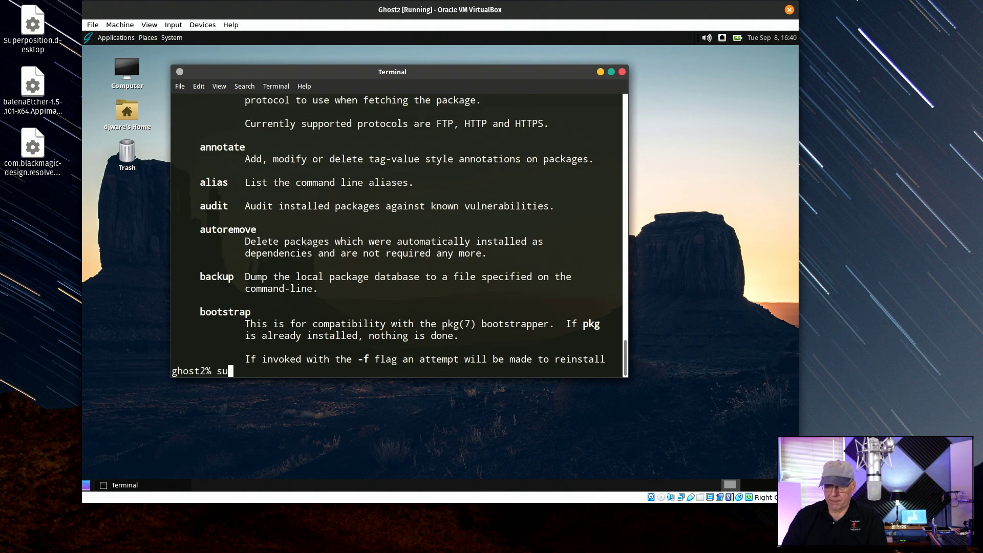
{"action": "type", "text": "do pkg update -f"}
{"action": "key", "text": "Return"}
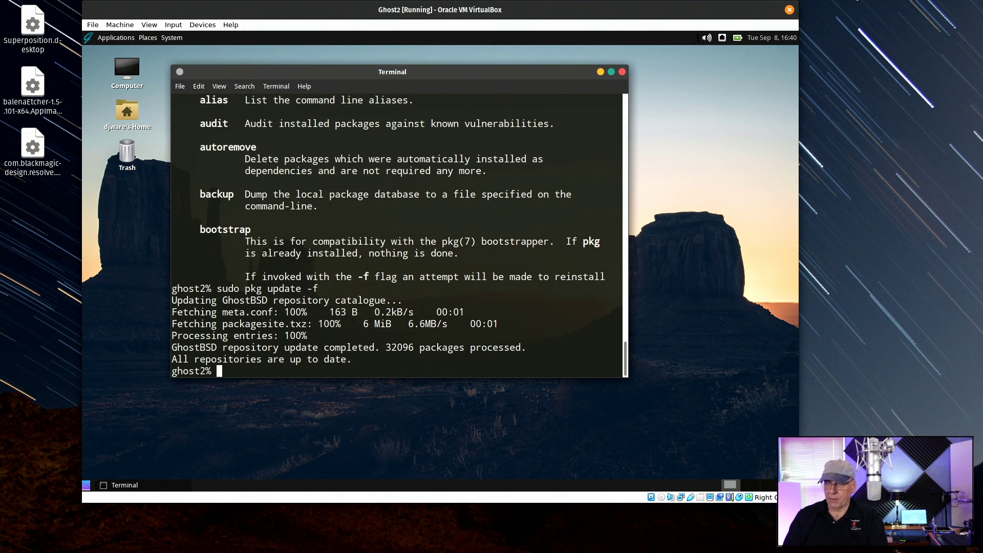
Step: Upgrade all installed packages without confirmation prompts by running sudo pkg upgrade -y
{"action": "type", "text": "sudo p"}
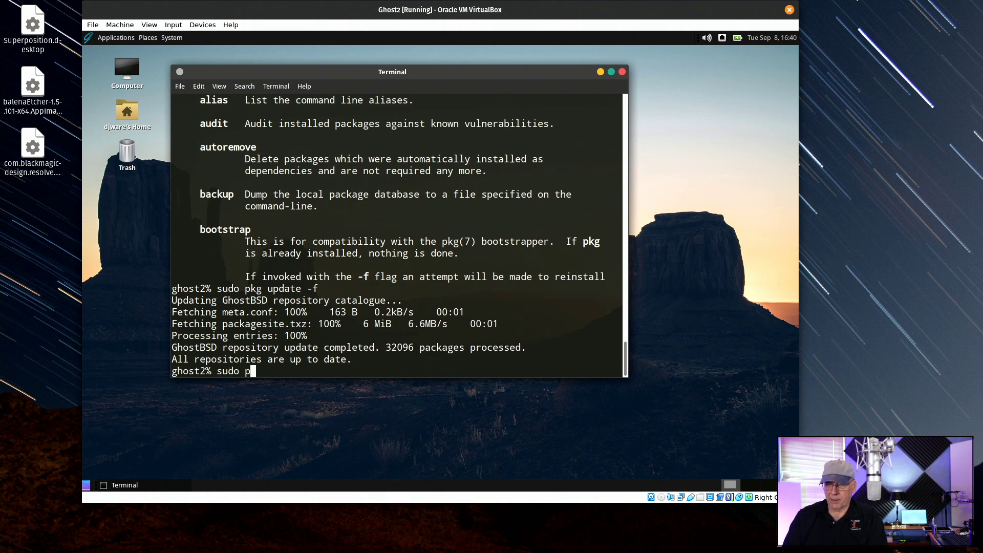
{"action": "type", "text": "kg ugra"}
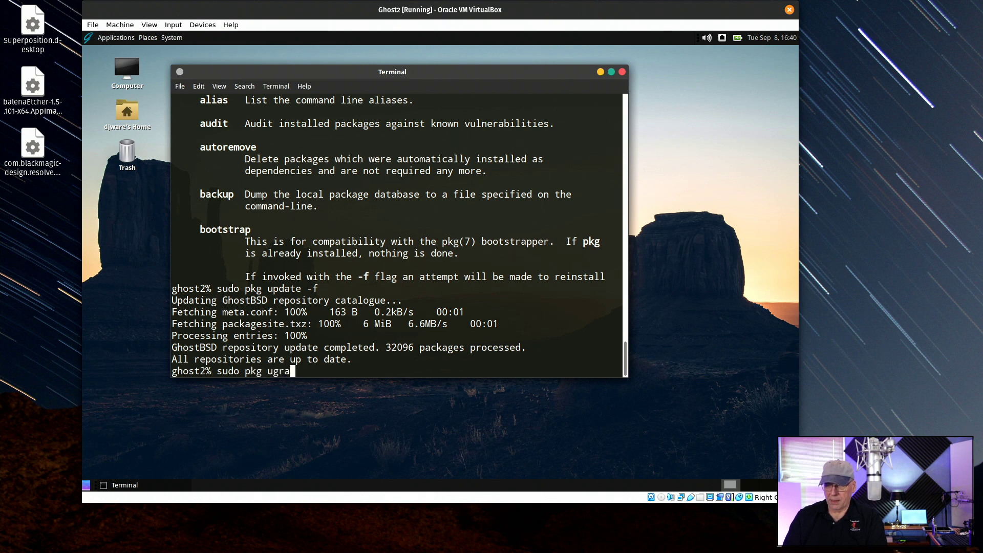
{"action": "key", "text": "BackSpace"}
{"action": "key", "text": "BackSpace"}
{"action": "type", "text": "pgrae -"}
{"action": "key", "text": "Left"}
{"action": "key", "text": "Left"}
{"action": "key", "text": "Left"}
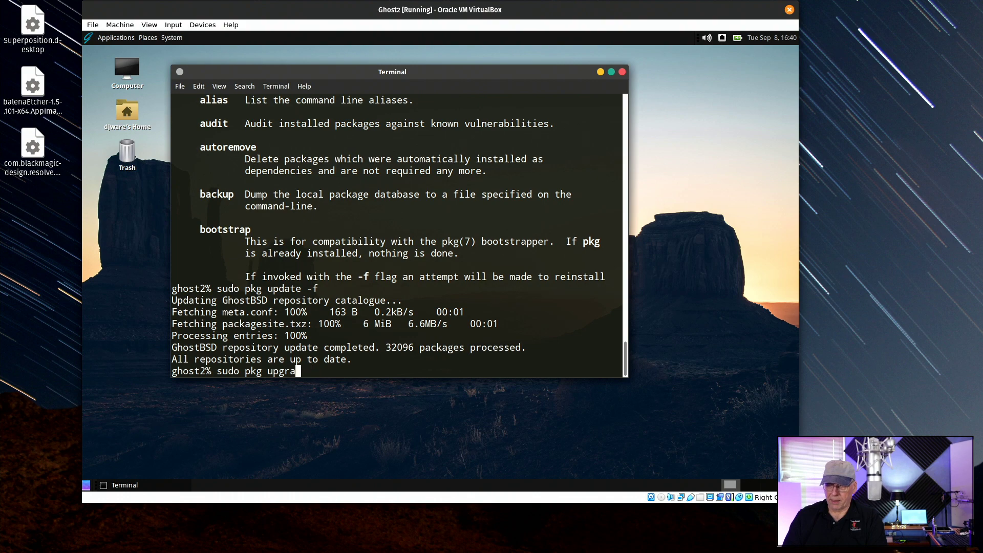
{"action": "type", "text": "d"}
{"action": "key", "text": "Right"}
{"action": "key", "text": "Right"}
{"action": "key", "text": "Right"}
{"action": "type", "text": "y"}
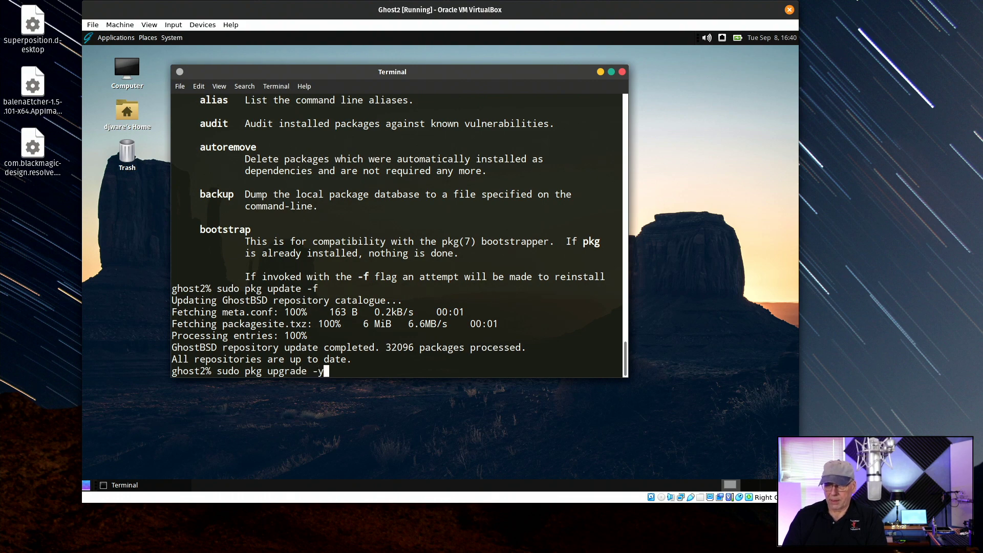
{"action": "key", "text": "Return"}
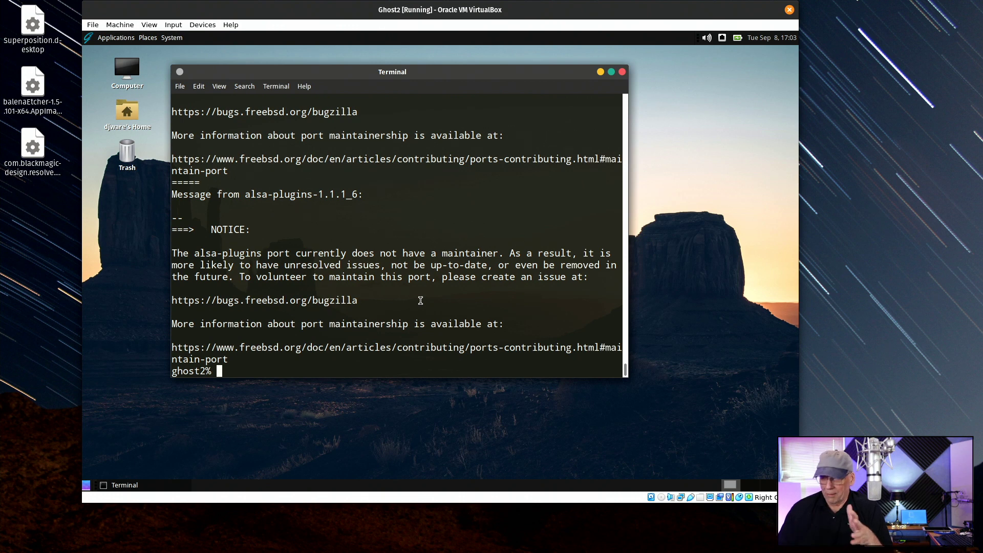
{"action": "type", "text": "sudo pkg upgrade -f -y"}
{"action": "key", "text": "Left"}
{"action": "key", "text": "Left"}
{"action": "key", "text": "Left"}
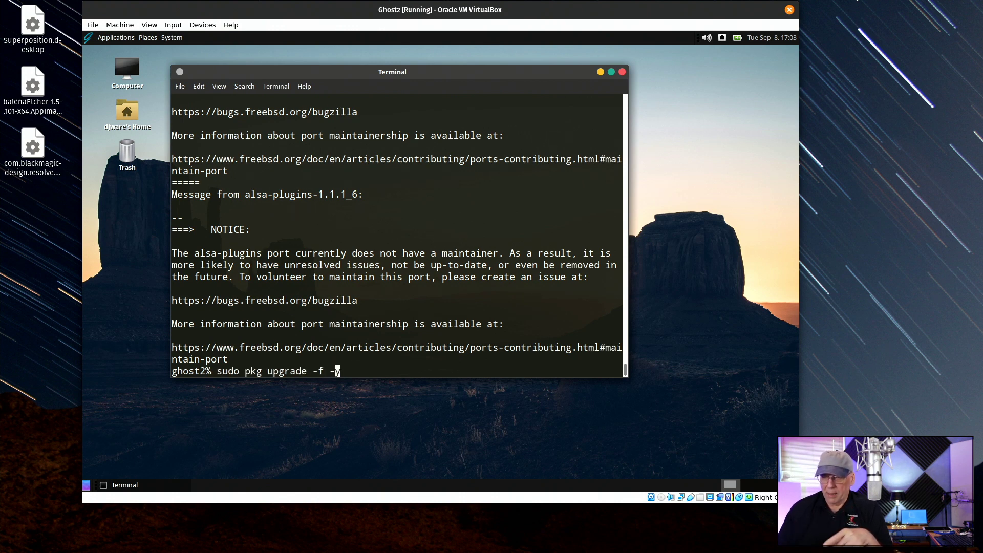
{"action": "key", "text": "BackSpace"}
{"action": "key", "text": "BackSpace"}
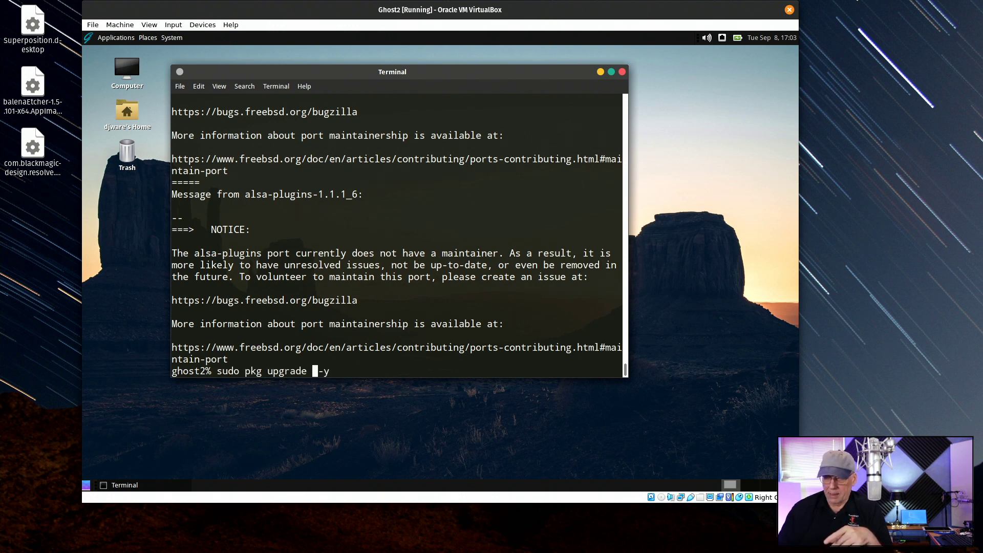
{"action": "key", "text": "Right"}
{"action": "key", "text": "Right"}
{"action": "key", "text": "Right"}
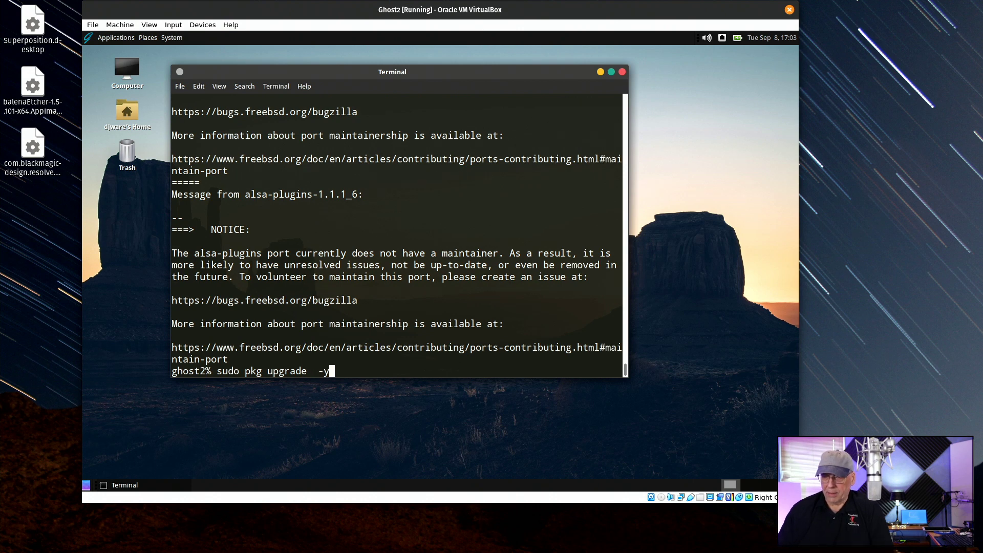
{"action": "key", "text": "Left"}
{"action": "key", "text": "Left"}
{"action": "key", "text": "Left"}
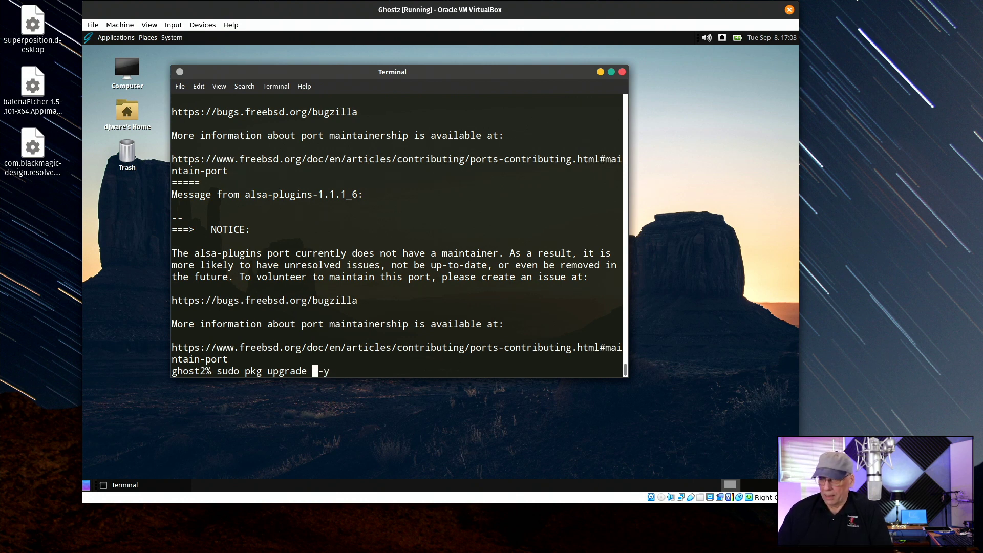
{"action": "type", "text": "-"}
{"action": "key", "text": "BackSpace"}
{"action": "type", "text": "f"}
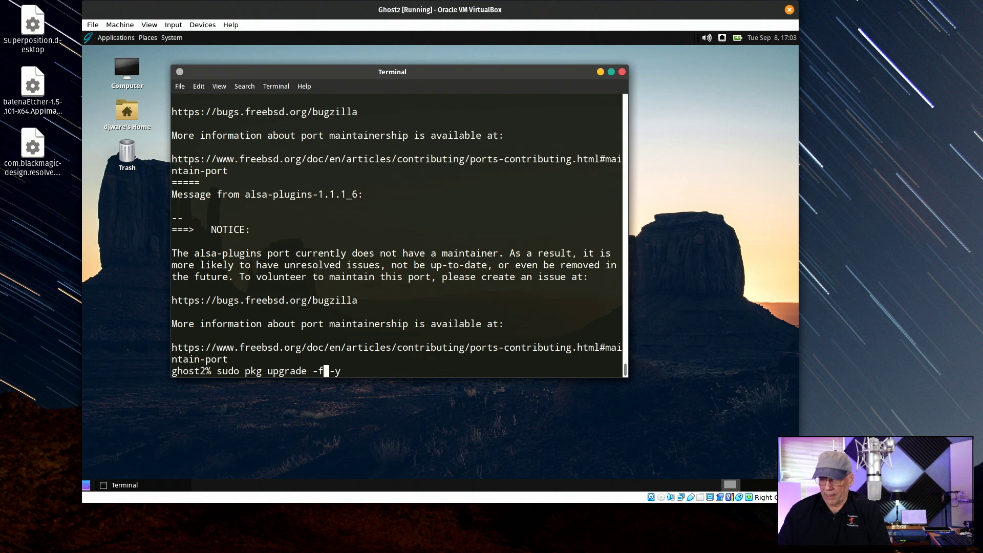
{"action": "key", "text": "Right"}
{"action": "key", "text": "Right"}
{"action": "key", "text": "Right"}
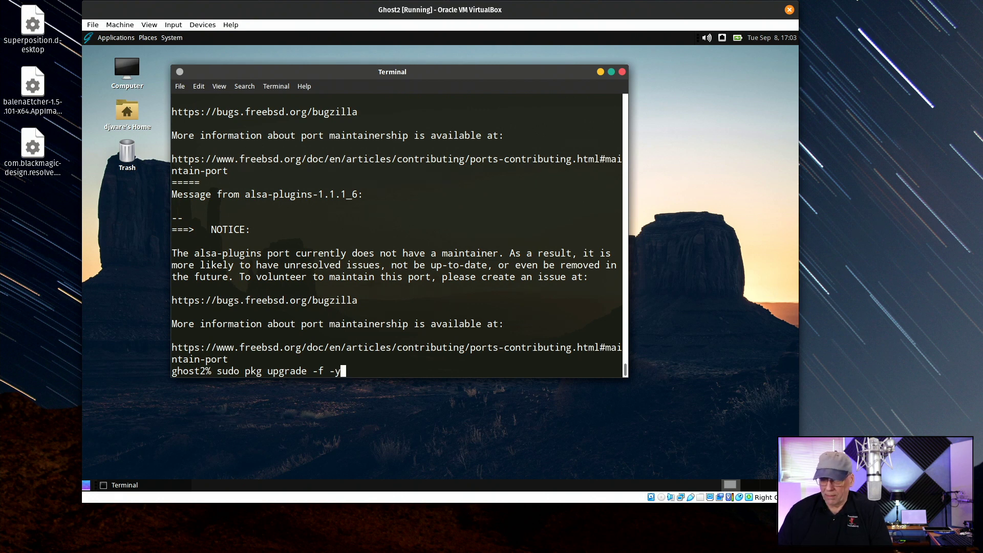
{"action": "key", "text": "BackSpace"}
{"action": "key", "text": "BackSpace"}
{"action": "key", "text": "BackSpace"}
{"action": "key", "text": "BackSpace"}
{"action": "key", "text": "BackSpace"}
{"action": "key", "text": "BackSpace"}
{"action": "key", "text": "BackSpace"}
{"action": "key", "text": "BackSpace"}
{"action": "key", "text": "BackSpace"}
{"action": "key", "text": "BackSpace"}
{"action": "key", "text": "BackSpace"}
{"action": "key", "text": "BackSpace"}
{"action": "key", "text": "BackSpace"}
{"action": "key", "text": "BackSpace"}
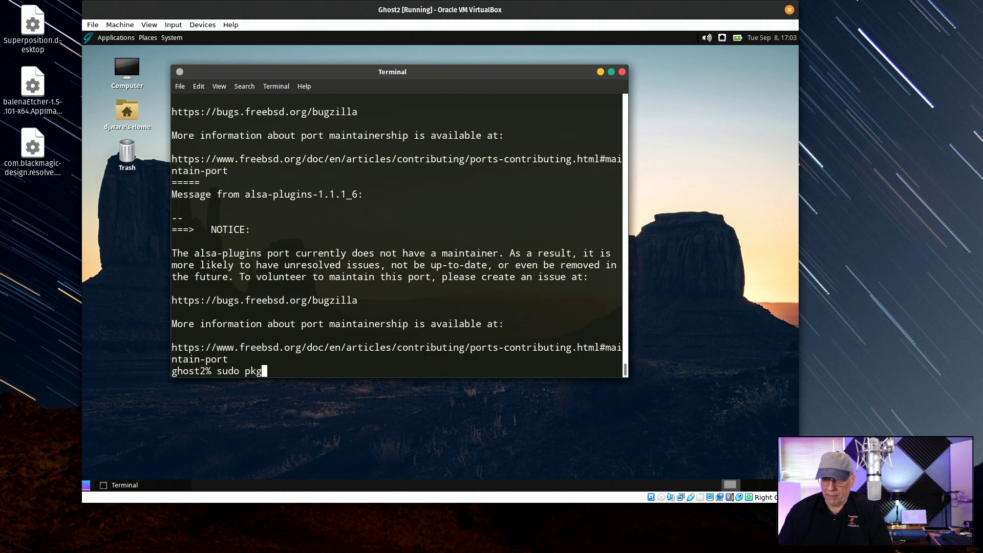
Step: Try to search the packages for glances through sudo pkg, authenticating with the account password
{"action": "type", "text": "sea"}
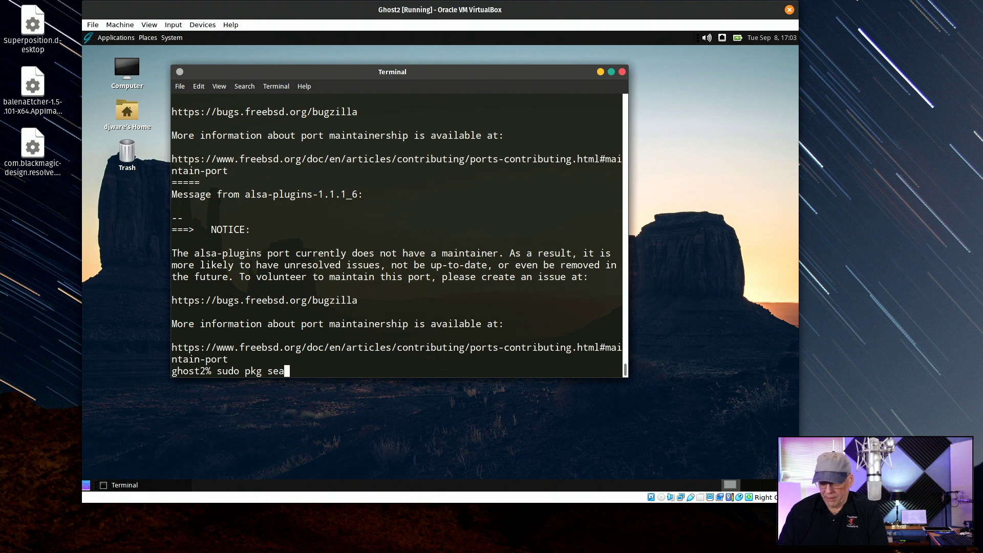
{"action": "type", "text": "ch gl"}
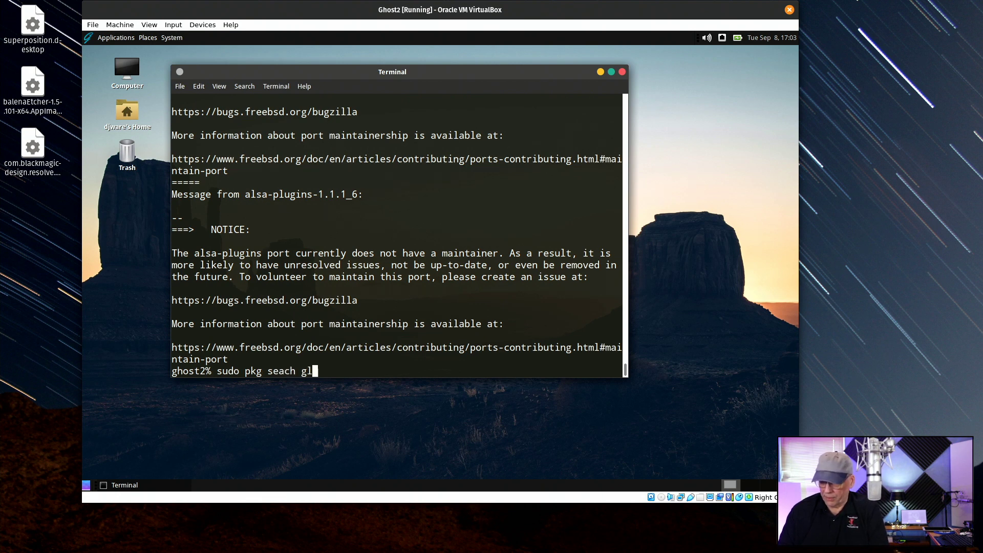
{"action": "type", "text": "ances"}
{"action": "key", "text": "Return"}
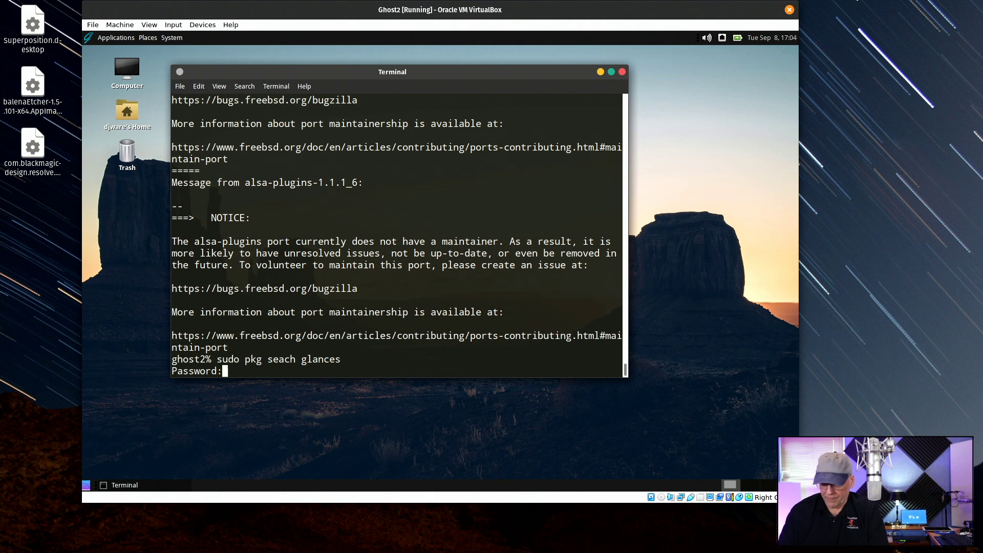
{"action": "key", "text": "Return"}
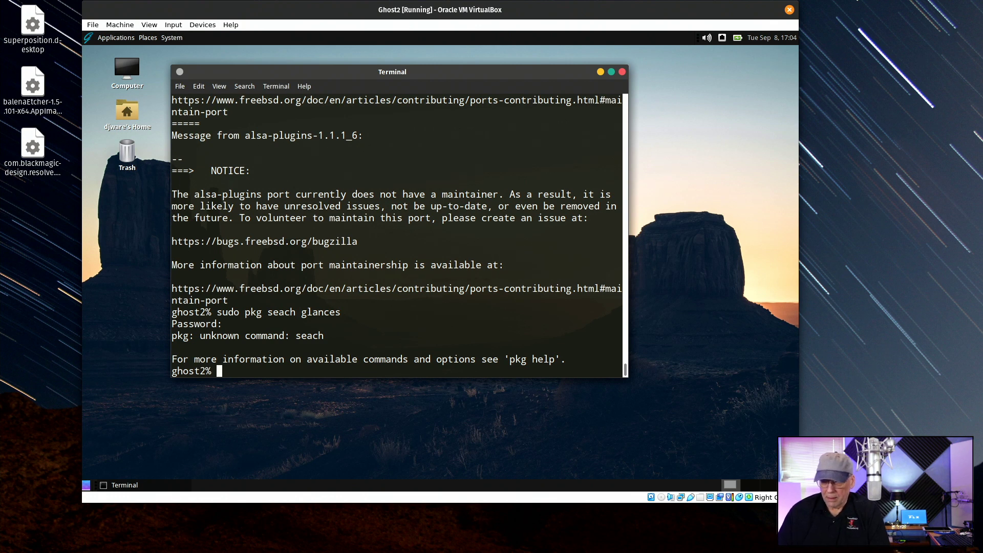
Step: Recall the last command, correct its misspelled subcommand, and run it as sudo pkg search glances
{"action": "key", "text": "Up"}
{"action": "key", "text": "Left"}
{"action": "key", "text": "Left"}
{"action": "key", "text": "Left"}
{"action": "key", "text": "Left"}
{"action": "key", "text": "Left"}
{"action": "key", "text": "Left"}
{"action": "key", "text": "Left"}
{"action": "key", "text": "Left"}
{"action": "key", "text": "Left"}
{"action": "key", "text": "Left"}
{"action": "type", "text": "r"}
{"action": "key", "text": "Return"}
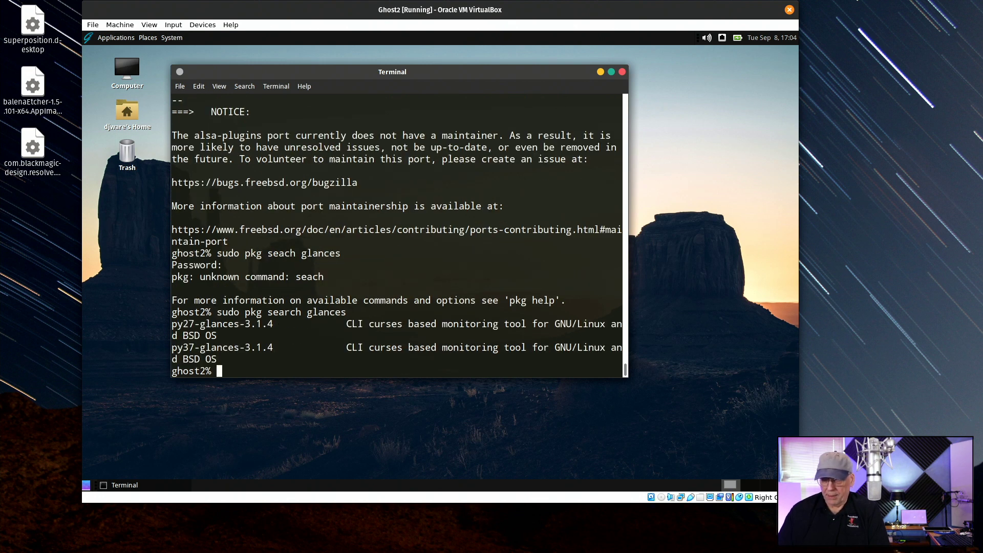
Step: Install htop, neofetch and py37-glances in one command with sudo pkg install, agreeing to proceed with the installation
{"action": "key", "text": "Up"}
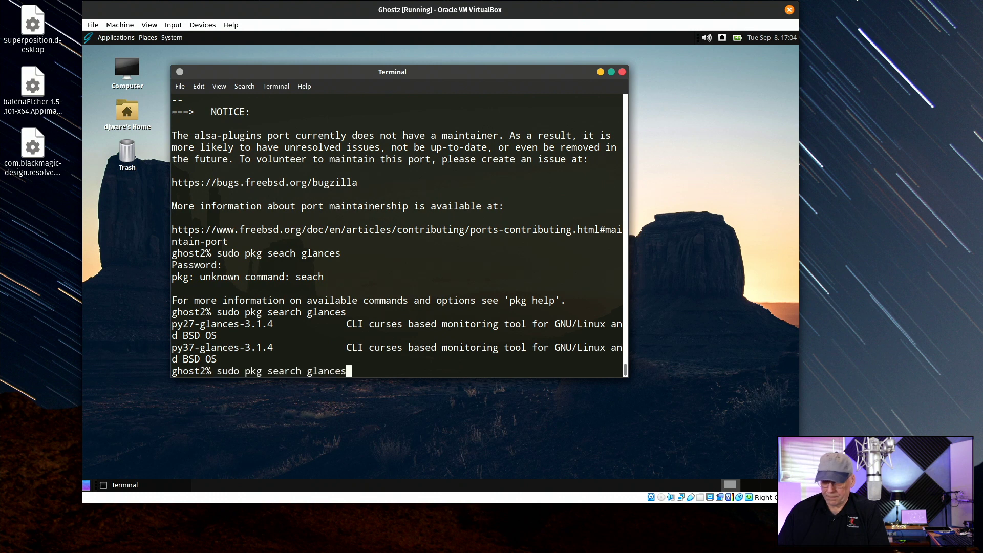
{"action": "key", "text": "BackSpace"}
{"action": "key", "text": "BackSpace"}
{"action": "key", "text": "BackSpace"}
{"action": "key", "text": "BackSpace"}
{"action": "key", "text": "BackSpace"}
{"action": "key", "text": "BackSpace"}
{"action": "key", "text": "BackSpace"}
{"action": "key", "text": "BackSpace"}
{"action": "key", "text": "BackSpace"}
{"action": "key", "text": "BackSpace"}
{"action": "key", "text": "BackSpace"}
{"action": "key", "text": "BackSpace"}
{"action": "key", "text": "BackSpace"}
{"action": "key", "text": "BackSpace"}
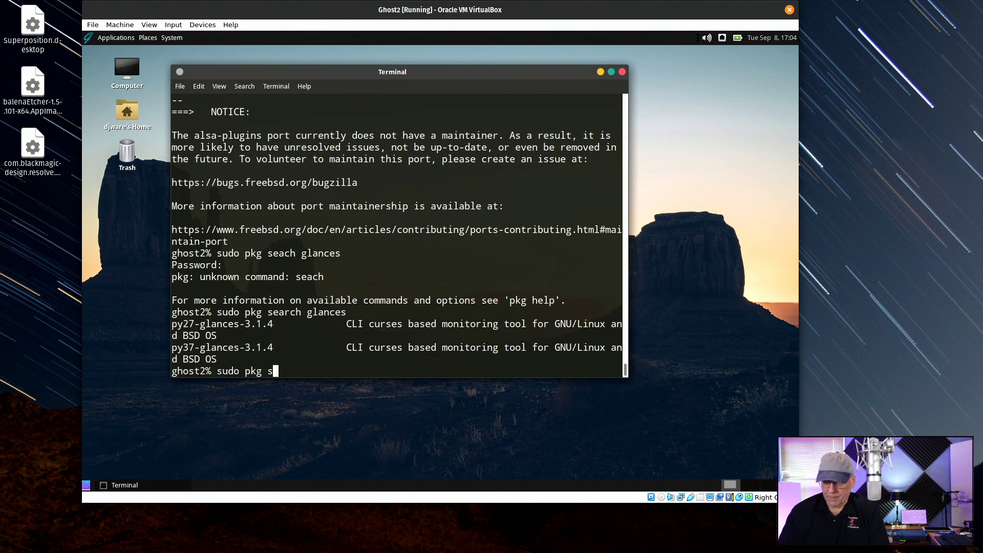
{"action": "type", "text": "install htop "}
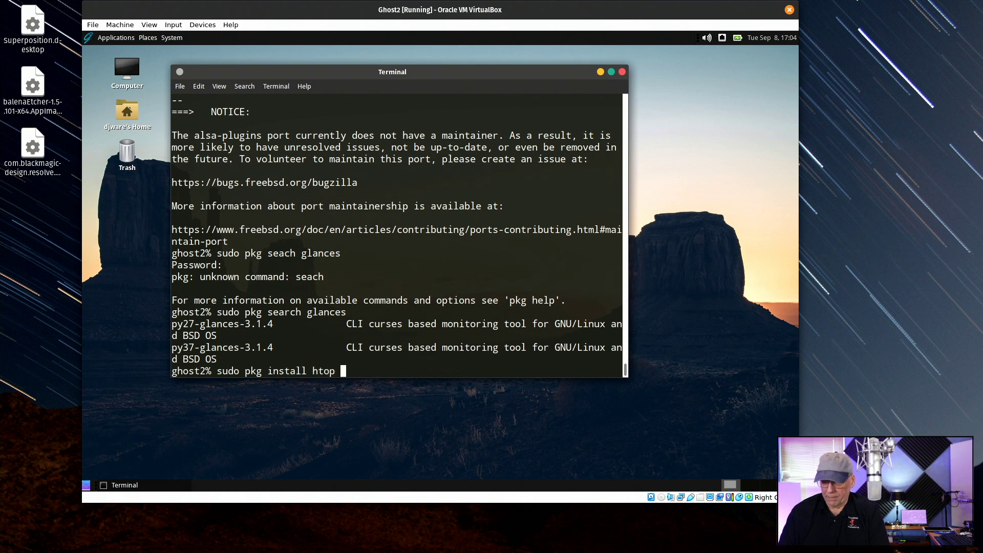
{"action": "type", "text": "neofetch "}
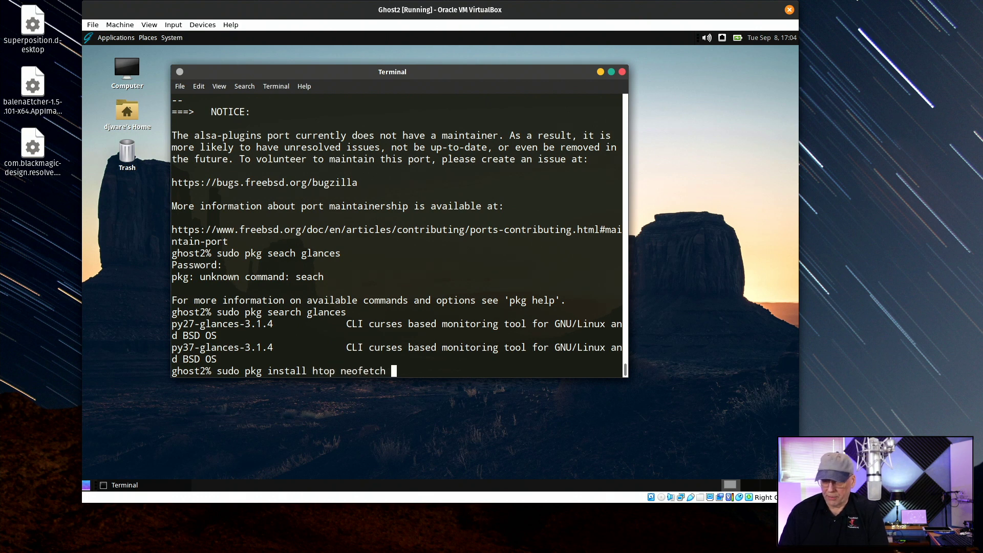
{"action": "type", "text": "py37"}
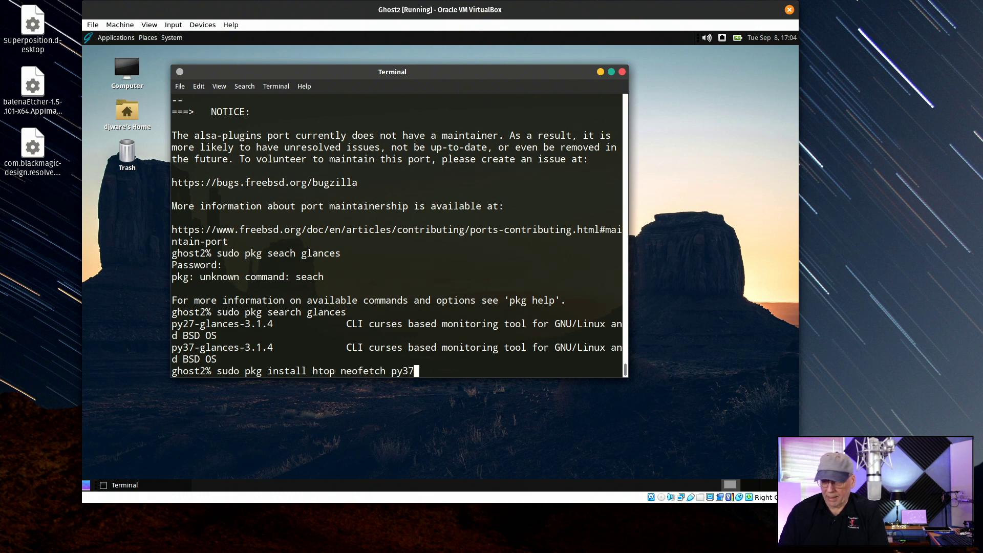
{"action": "type", "text": "-glanc"}
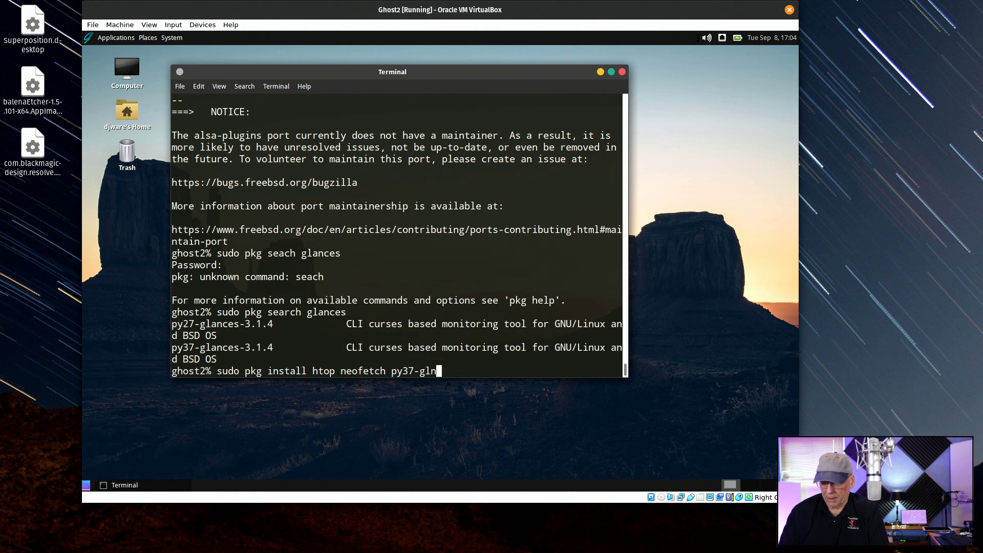
{"action": "type", "text": "es-3."}
{"action": "key", "text": "BackSpace"}
{"action": "key", "text": "BackSpace"}
{"action": "key", "text": "BackSpace"}
{"action": "key", "text": "BackSpace"}
{"action": "key", "text": "BackSpace"}
{"action": "key", "text": "BackSpace"}
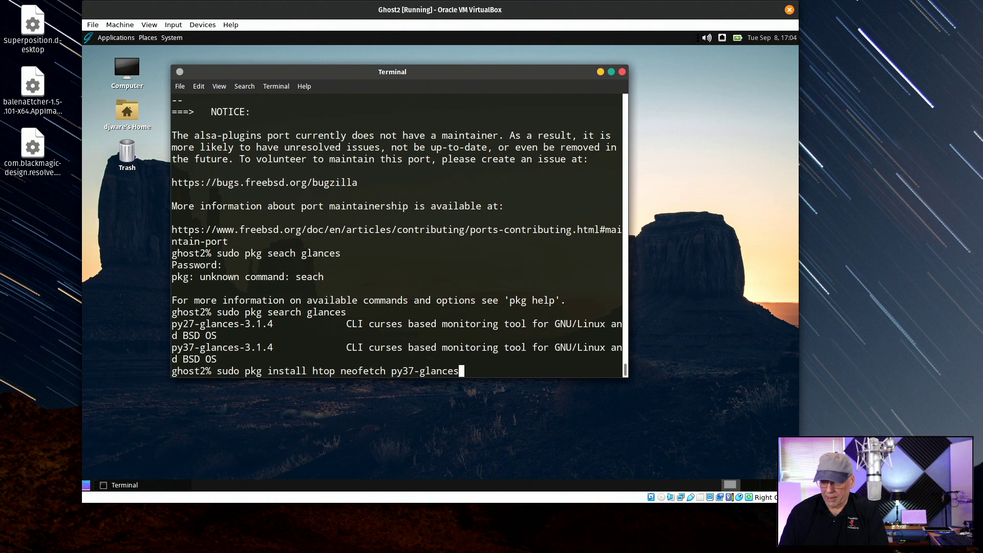
{"action": "key", "text": "Return"}
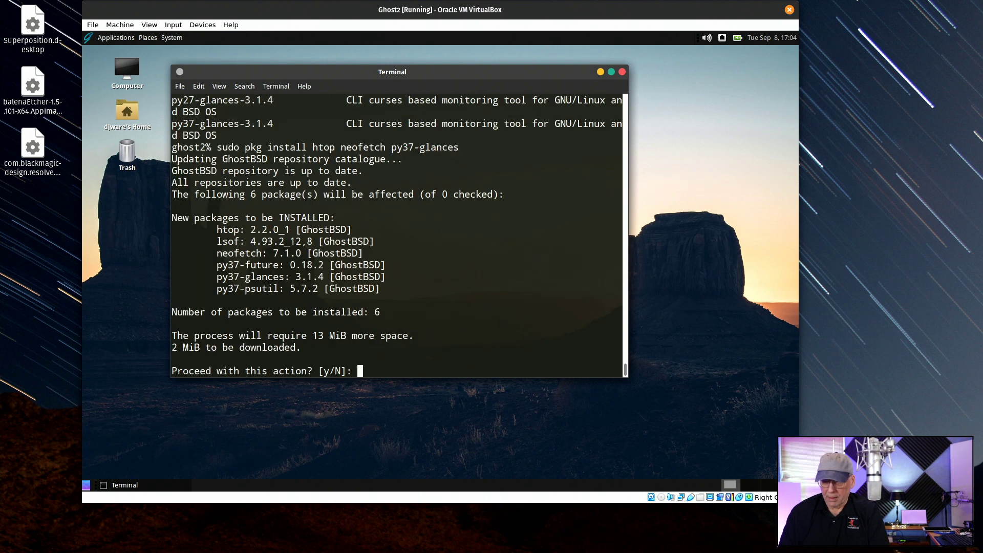
{"action": "type", "text": "y"}
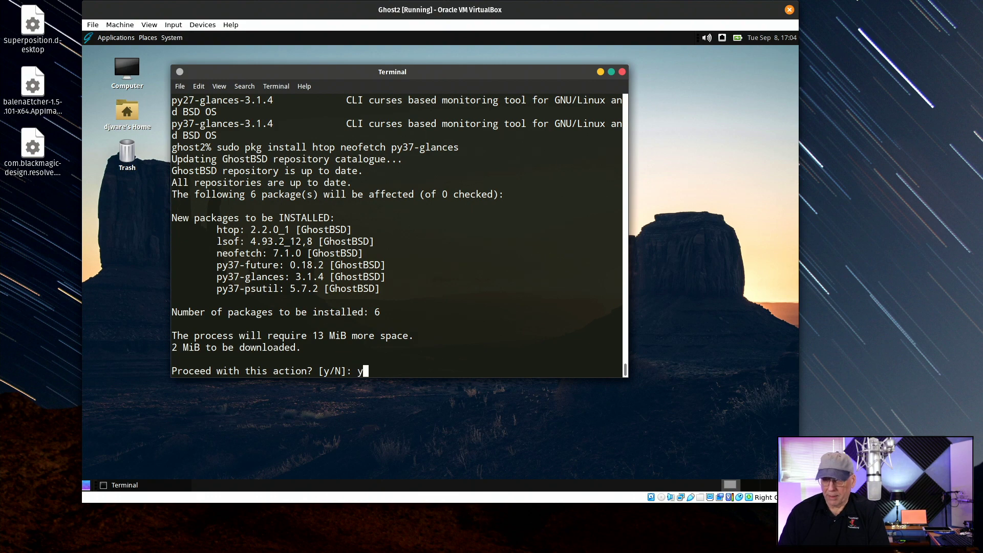
{"action": "key", "text": "Return"}
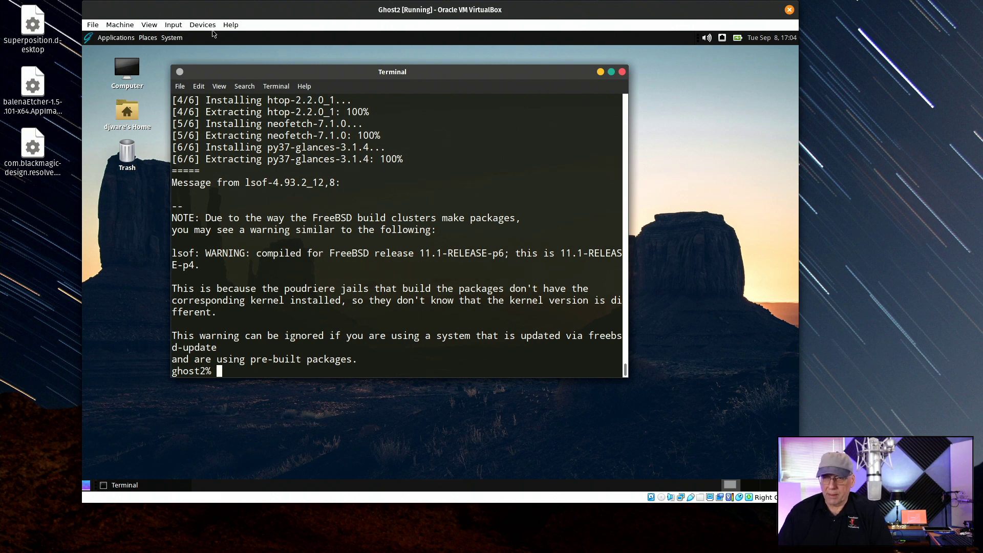
{"action": "left_click", "coordinate": [179, 39]}
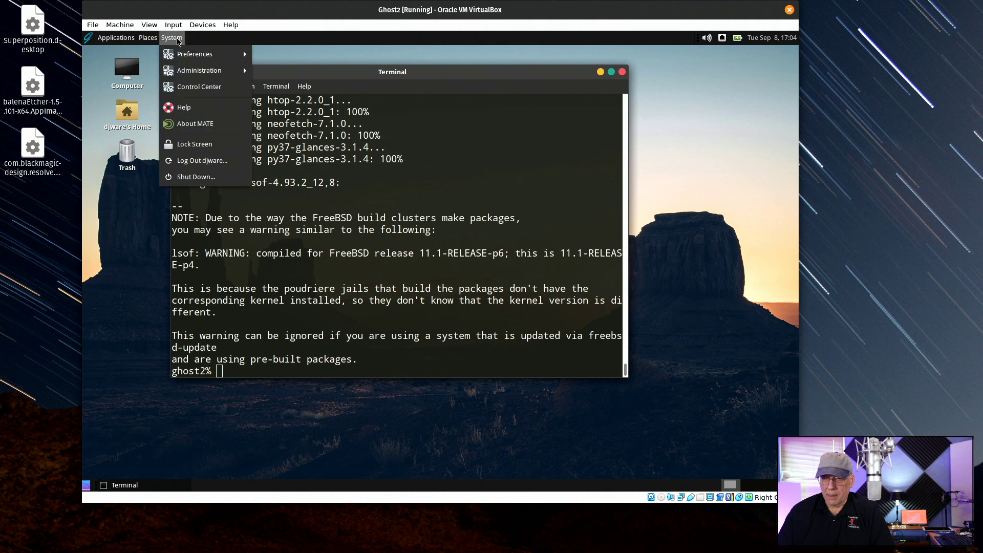
{"action": "left_click", "coordinate": [196, 177]}
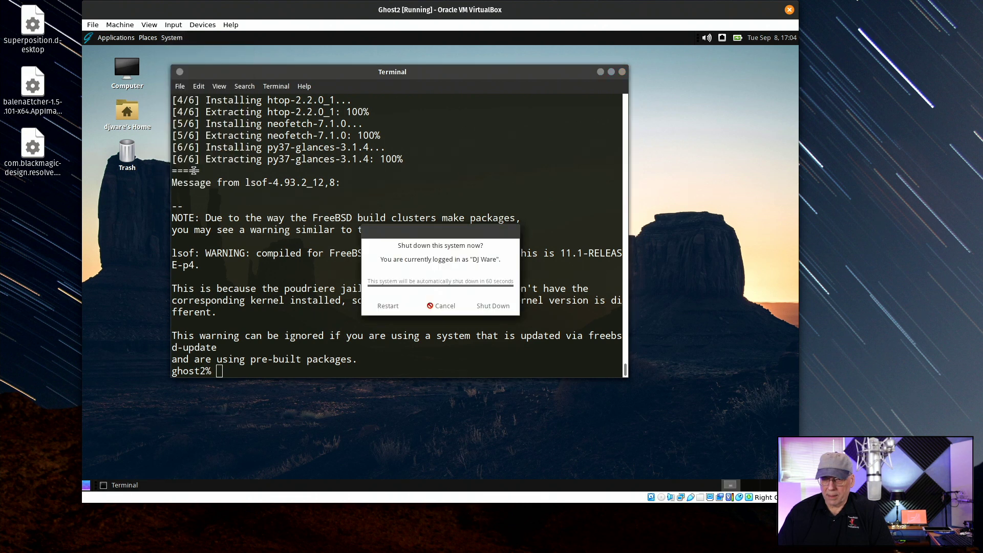
{"action": "left_click", "coordinate": [388, 306]}
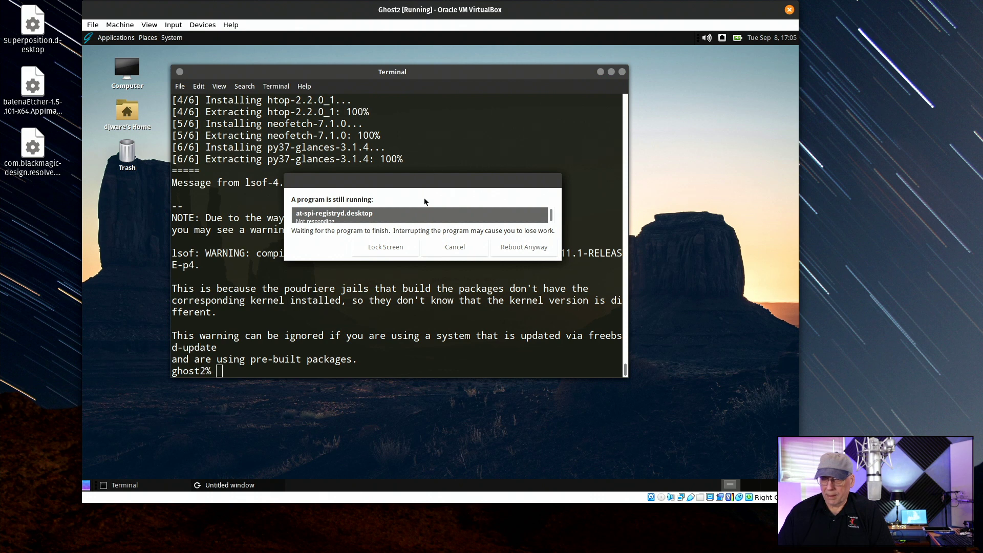
{"action": "left_click", "coordinate": [455, 248]}
Step: End the terminal session with exit and restart the GhostBSD system, rebooting anyway despite the program still running
{"action": "type", "text": "exit"}
{"action": "key", "text": "Return"}
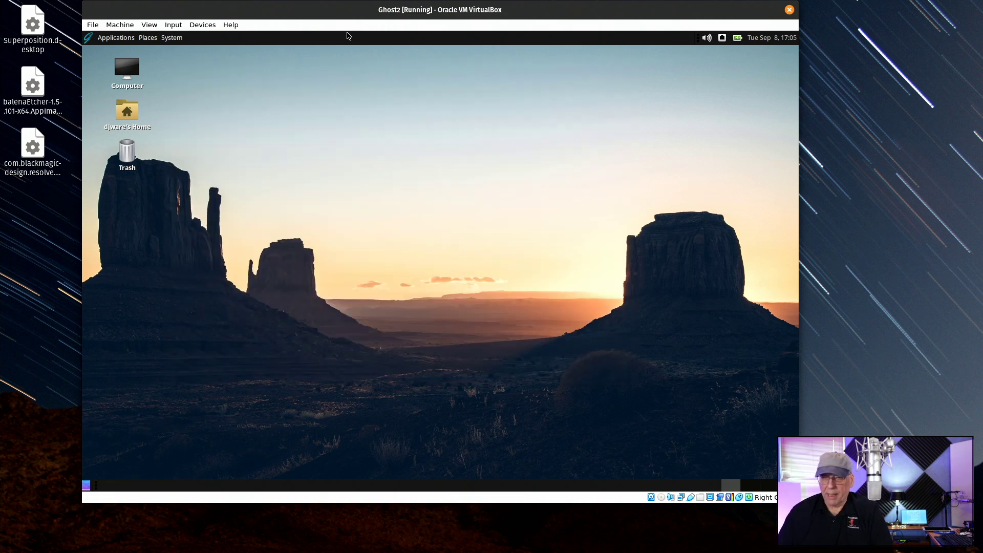
{"action": "left_click", "coordinate": [171, 37]}
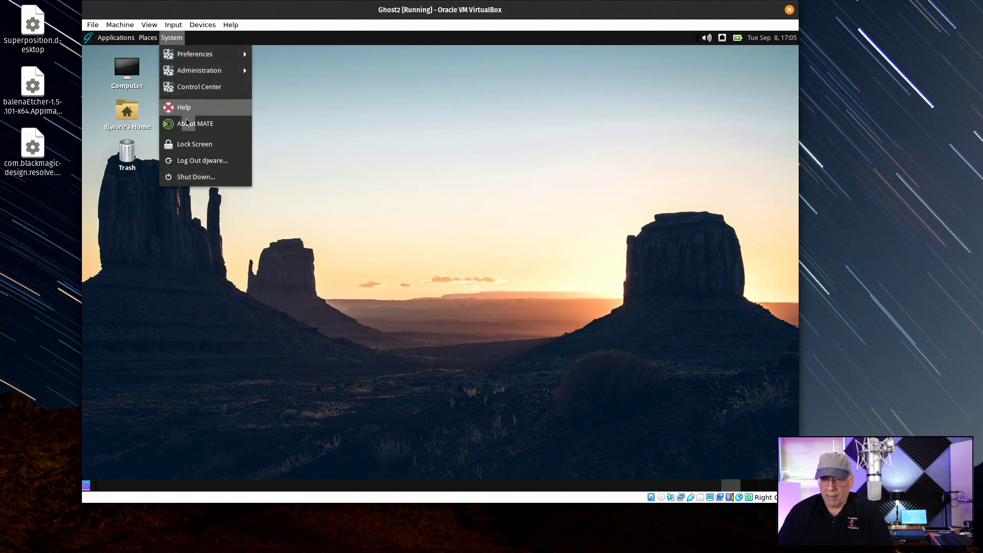
{"action": "left_click", "coordinate": [188, 176]}
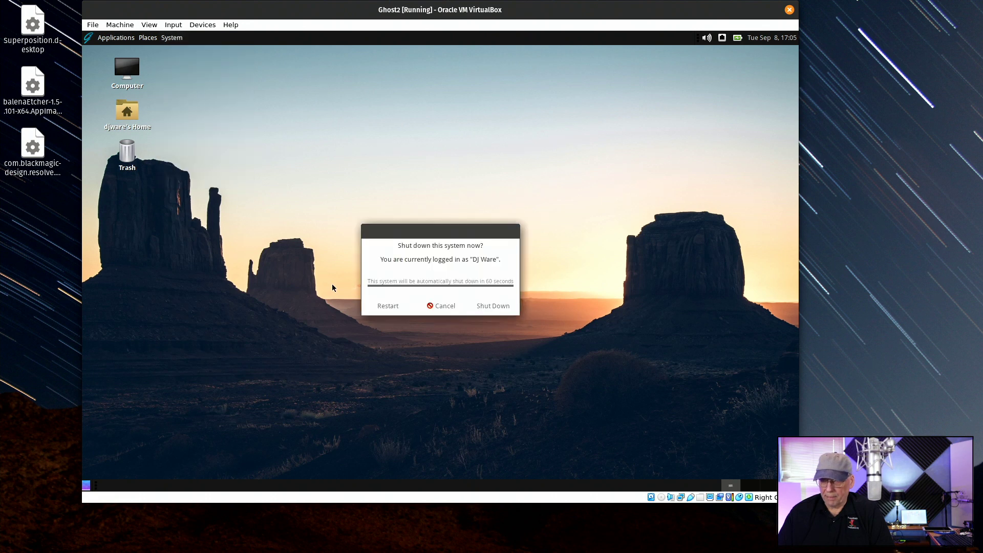
{"action": "left_click", "coordinate": [393, 309]}
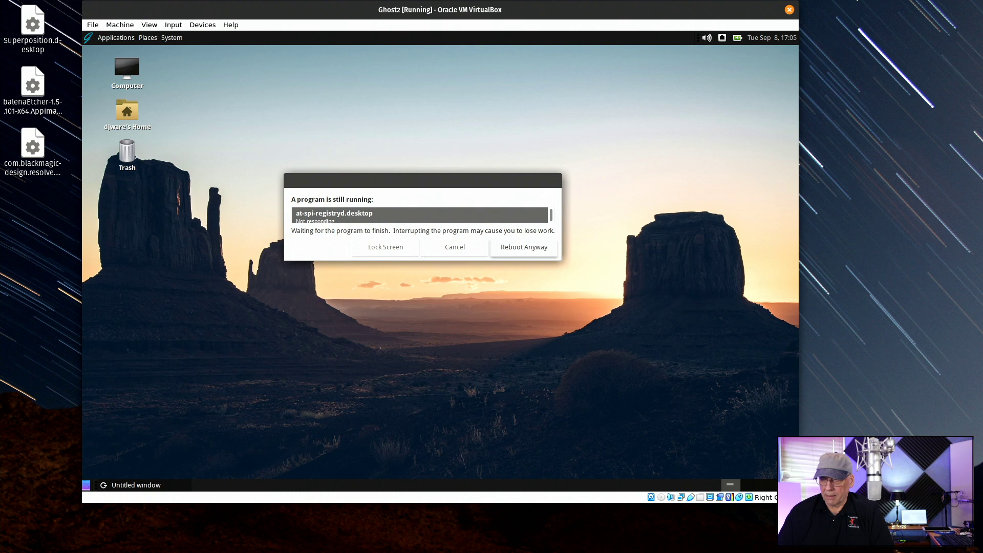
{"action": "left_click", "coordinate": [523, 248]}
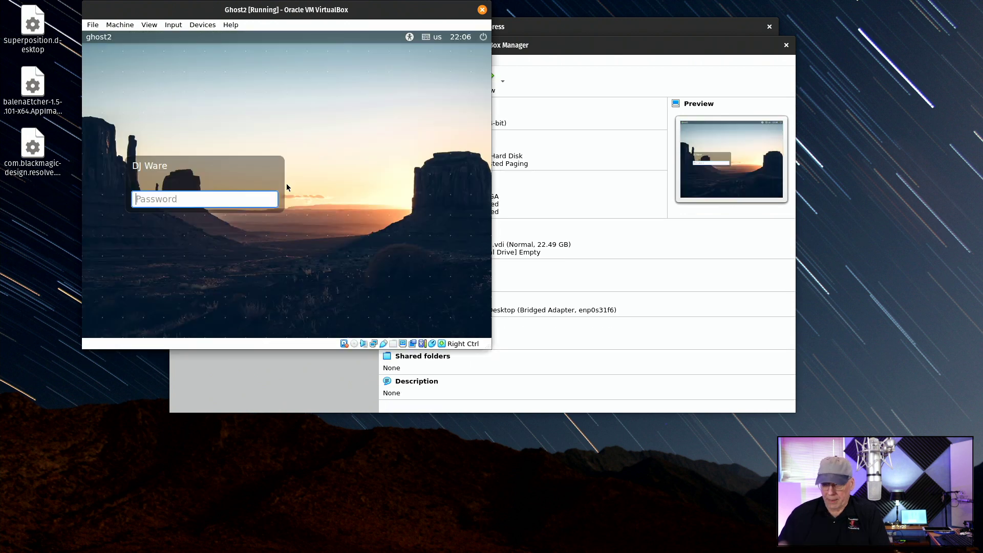
Step: Log in to the desktop with the account password and dismiss the VBoxClient notification
{"action": "type", "text": "*******"}
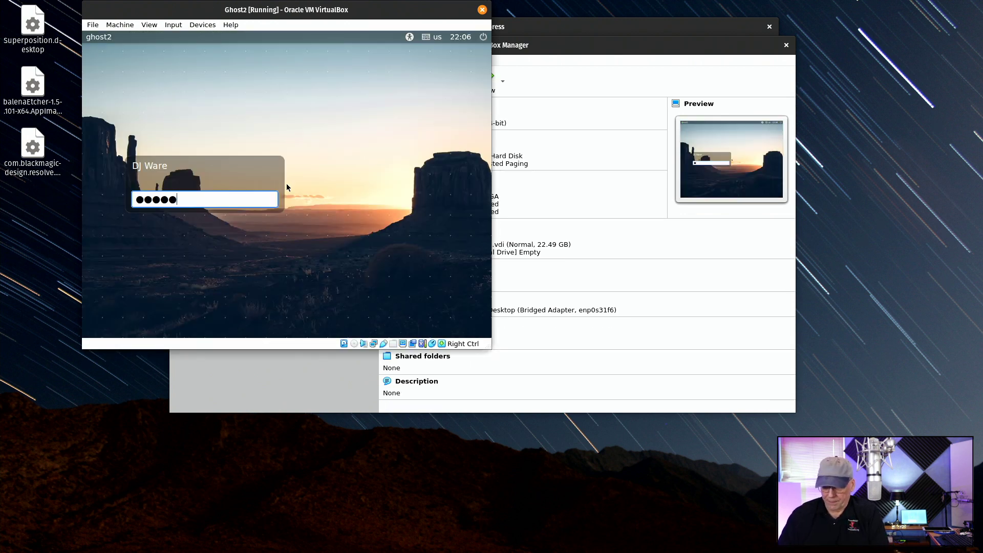
{"action": "type", "text": "***"}
{"action": "key", "text": "Return"}
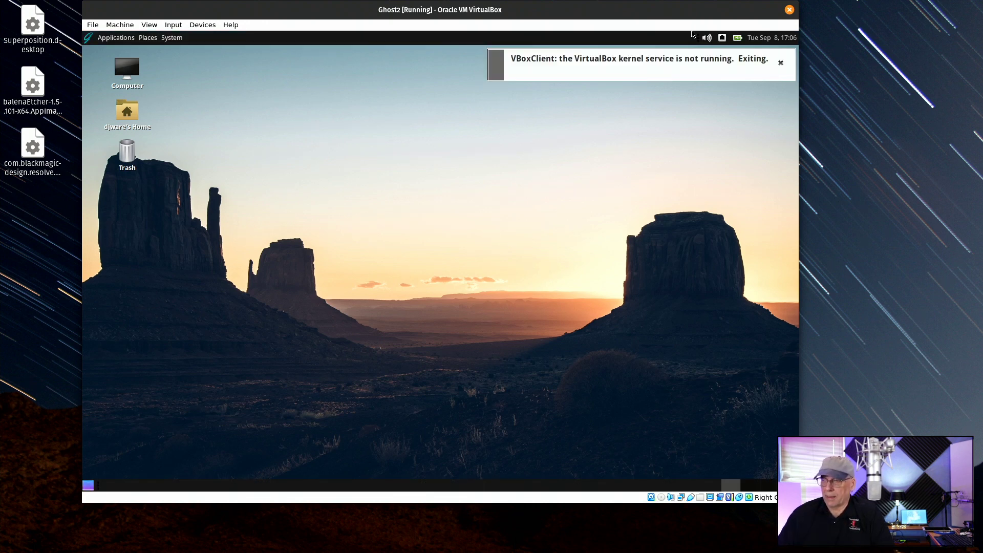
{"action": "left_click", "coordinate": [782, 66]}
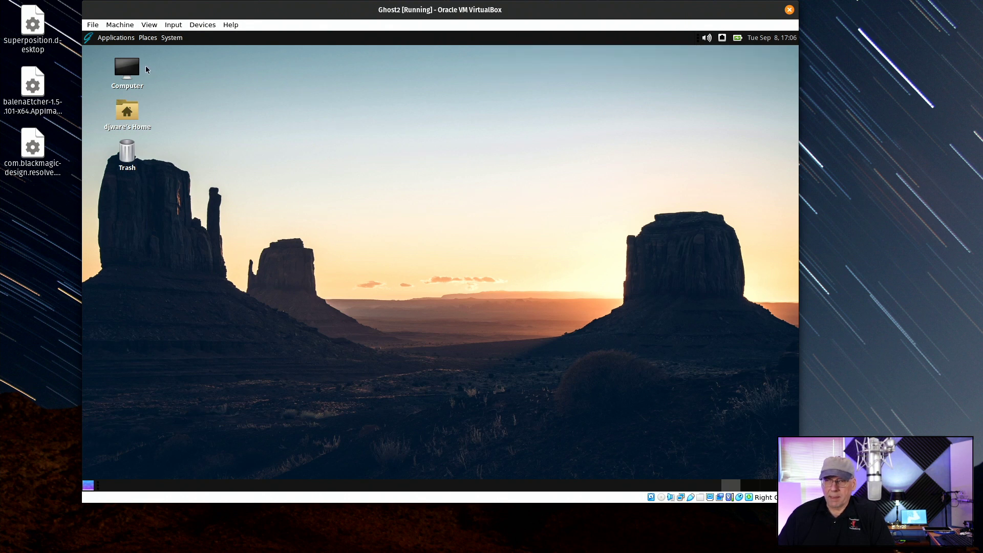
Step: Open the desktop's Appearance preferences and apply the Vimix-Dark theme
{"action": "left_click", "coordinate": [175, 41]}
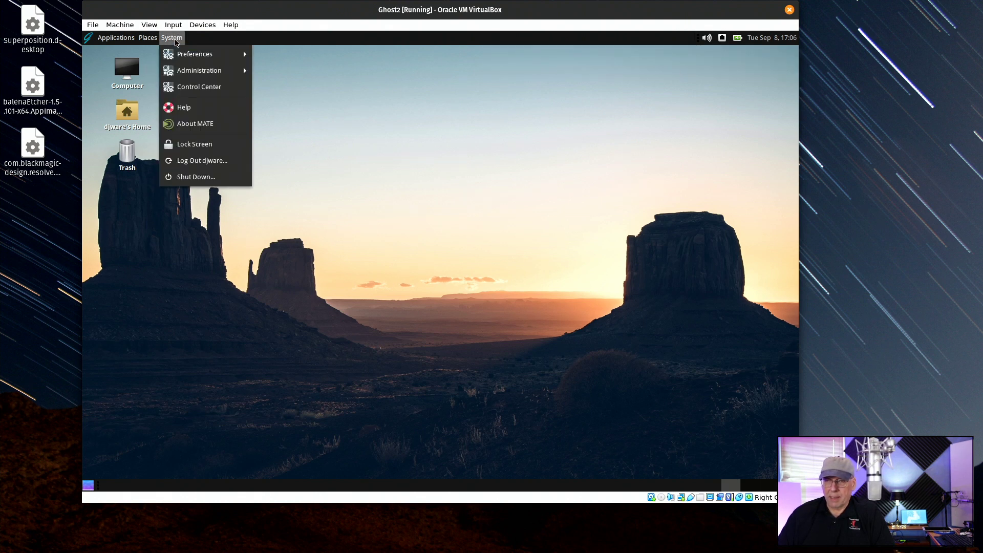
{"action": "mouse_move", "coordinate": [180, 52]}
{"action": "mouse_move", "coordinate": [262, 55]}
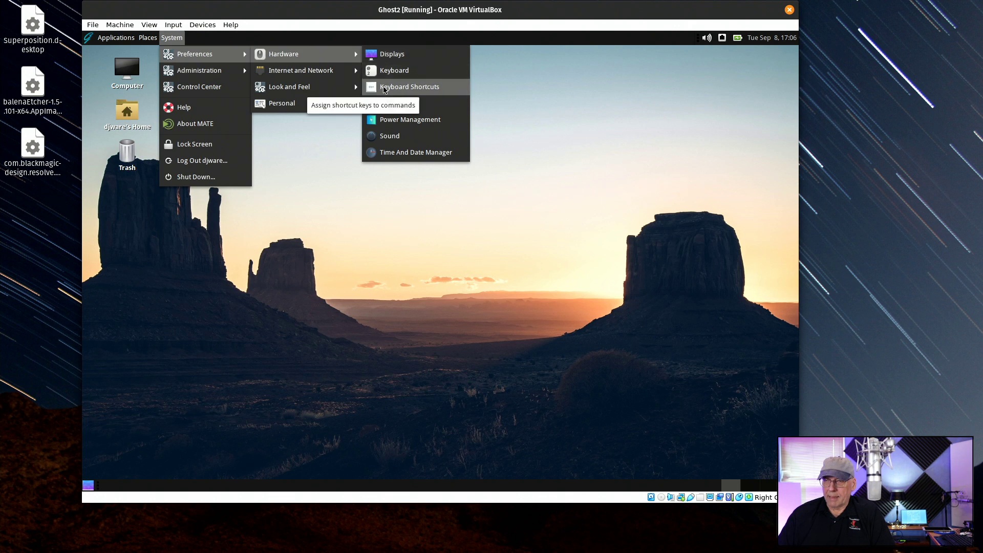
{"action": "mouse_move", "coordinate": [324, 79]}
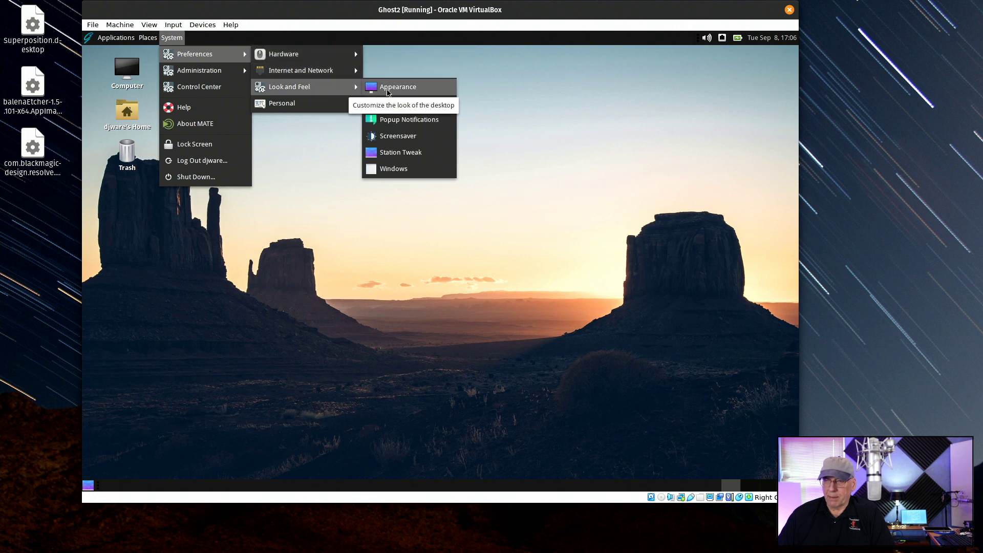
{"action": "left_click", "coordinate": [388, 88]}
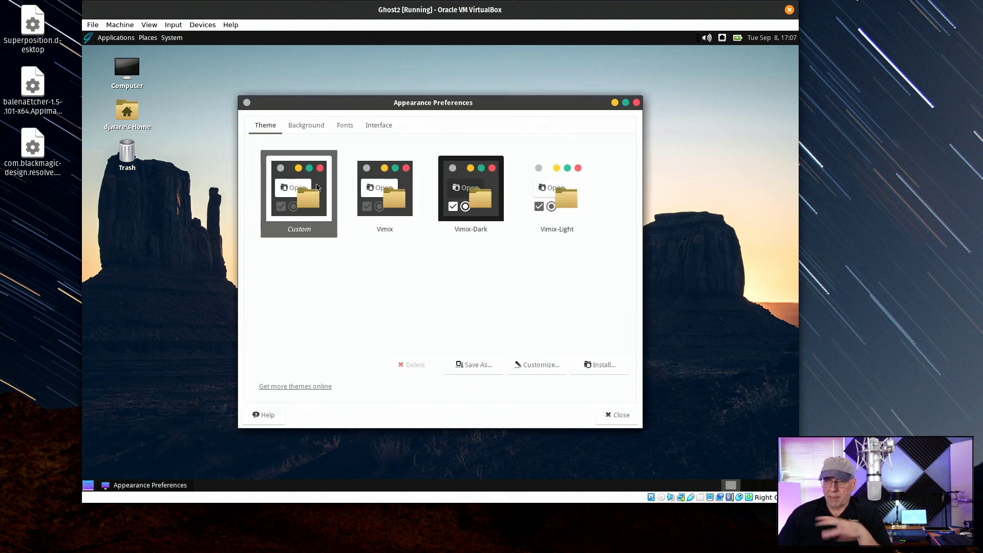
{"action": "left_click", "coordinate": [470, 185]}
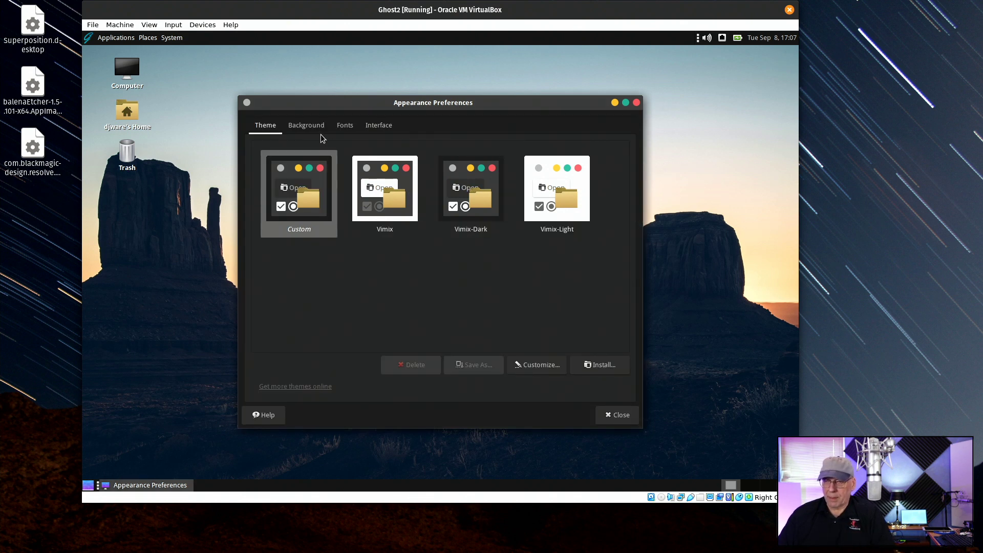
Step: Set the snowy cliff under orange clouds as the desktop background, and check the font and interface settings before closing the preferences
{"action": "left_click", "coordinate": [306, 125]}
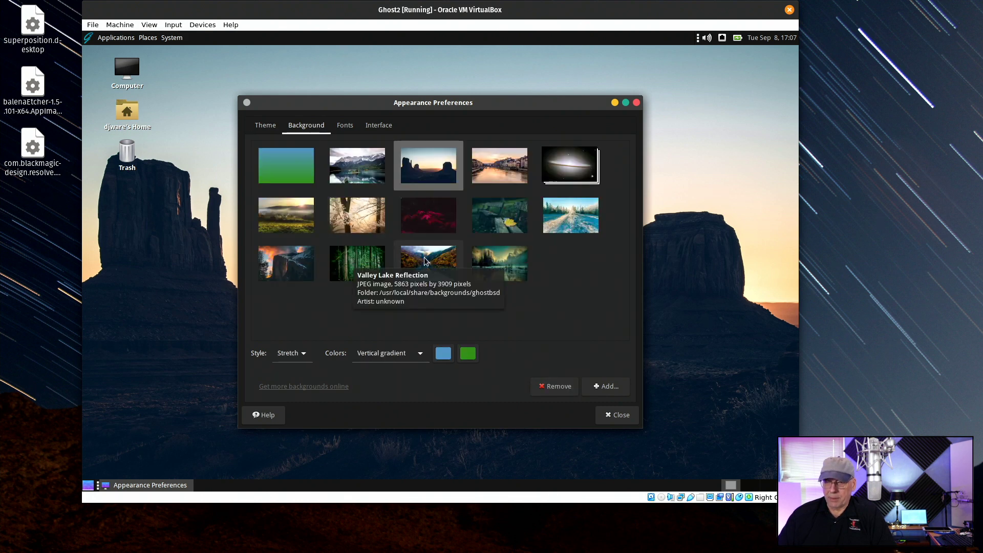
{"action": "left_click", "coordinate": [285, 256]}
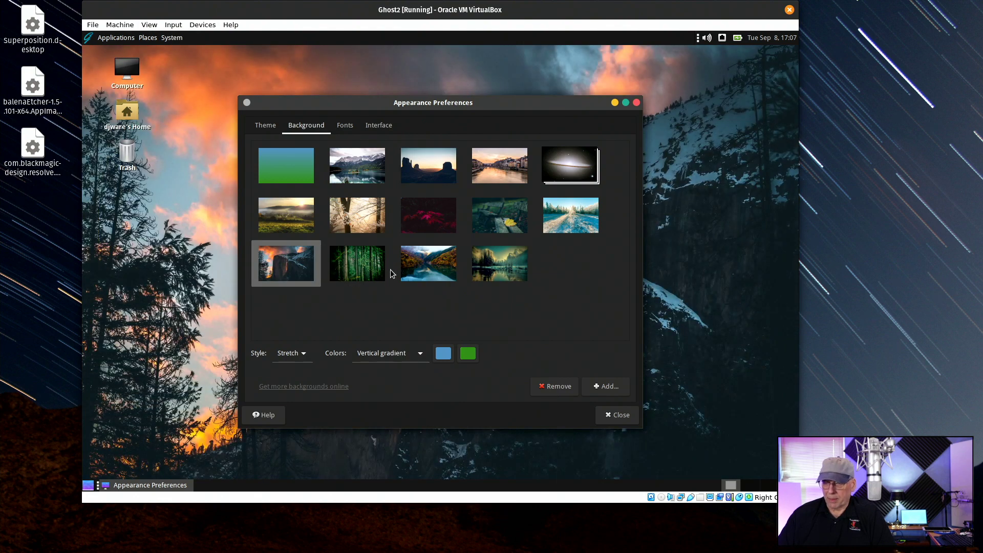
{"action": "left_click", "coordinate": [345, 125]}
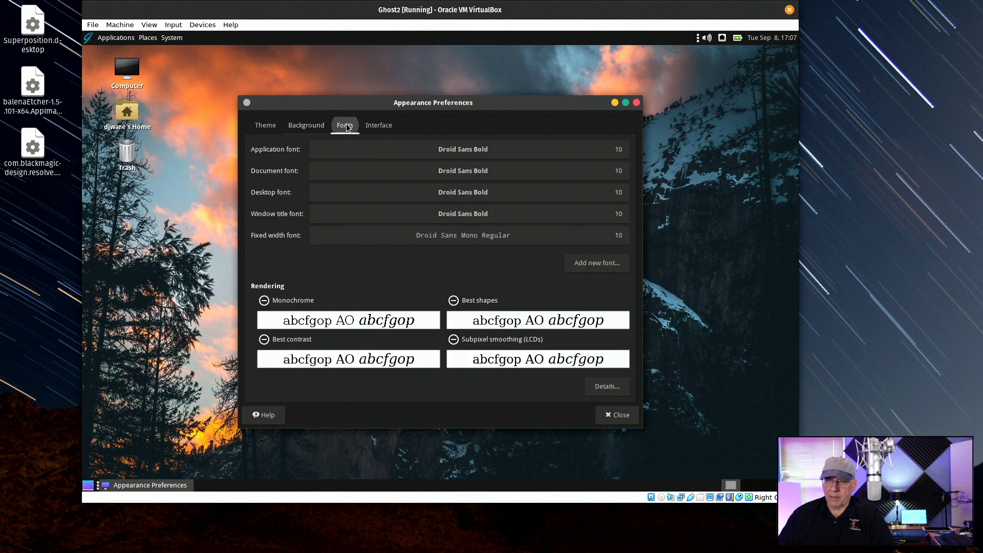
{"action": "left_click", "coordinate": [380, 126]}
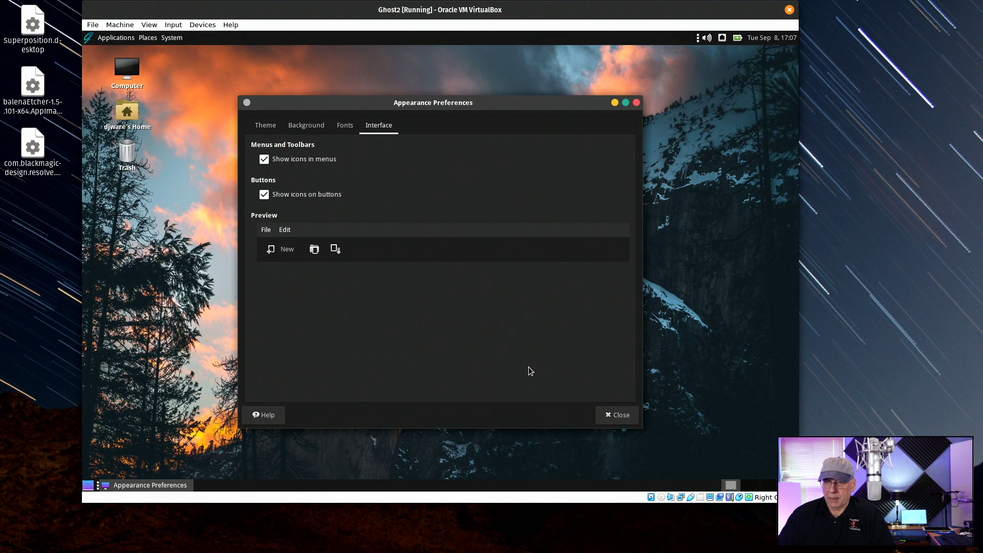
{"action": "left_click", "coordinate": [620, 415]}
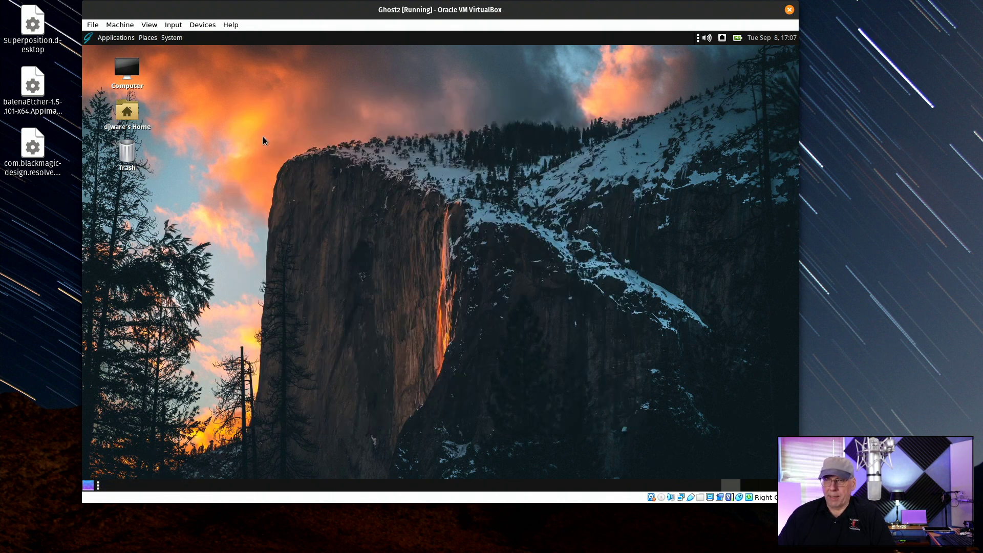
Step: Examine which applications come installed by category, including Accessories, Office, Sound & Video and System Tools
{"action": "left_click", "coordinate": [126, 41]}
{"action": "mouse_move", "coordinate": [126, 50]}
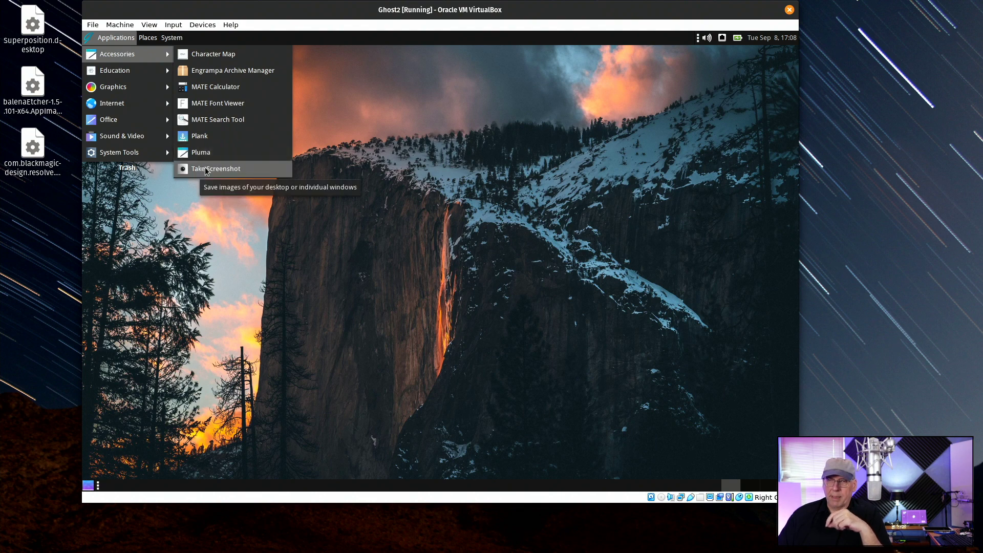
{"action": "mouse_move", "coordinate": [126, 78]}
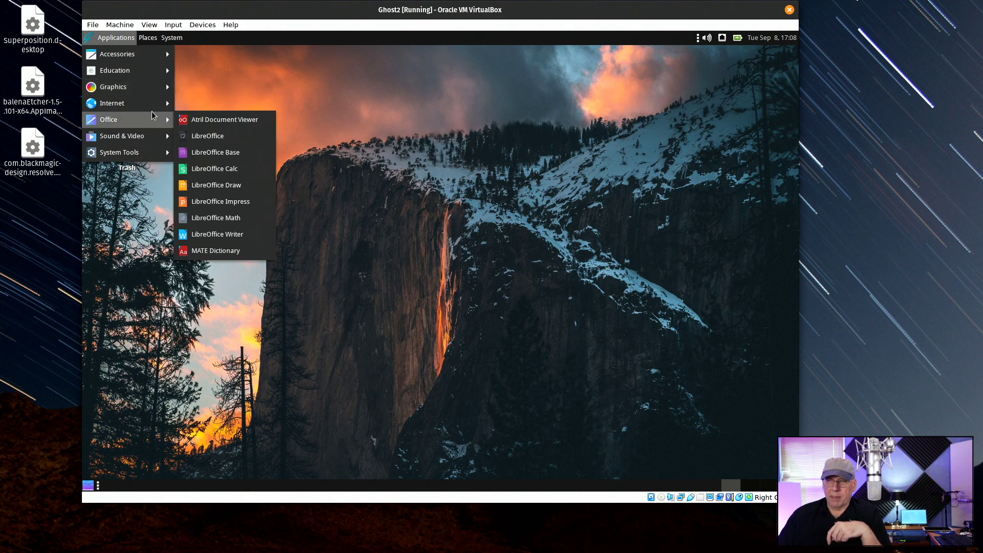
{"action": "mouse_move", "coordinate": [148, 111]}
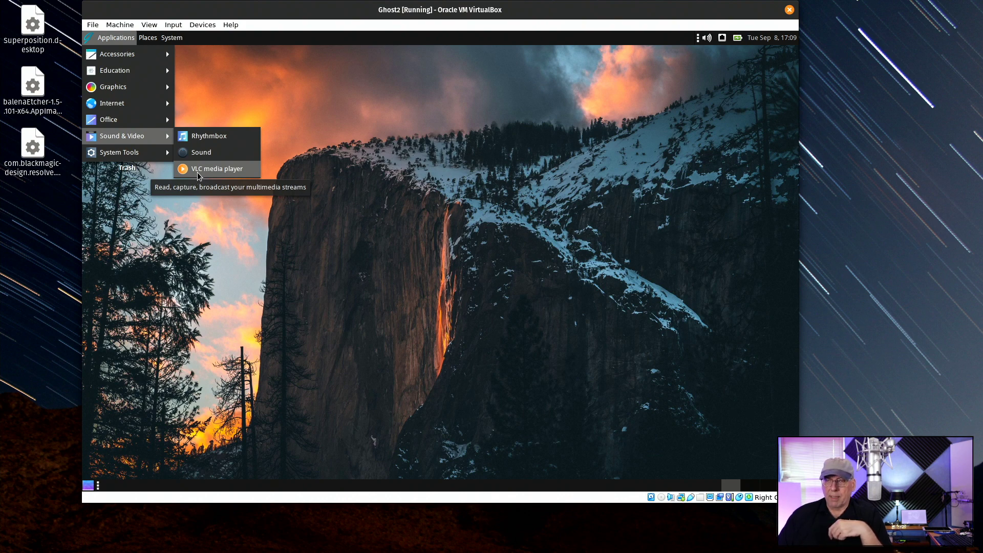
{"action": "mouse_move", "coordinate": [157, 157]}
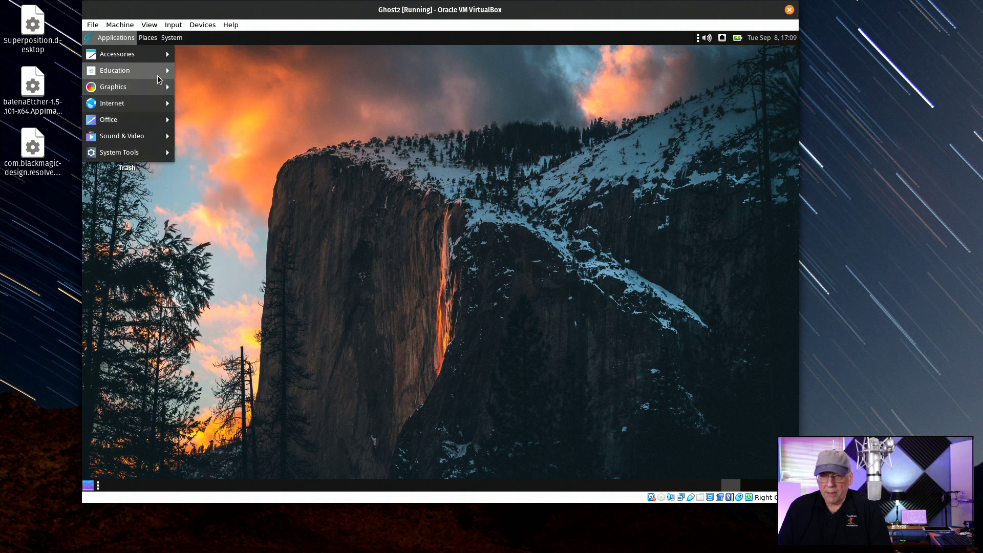
Step: View the Connect to Server dialog without connecting, and browse the network's available hosts before closing the file browser
{"action": "mouse_move", "coordinate": [151, 41]}
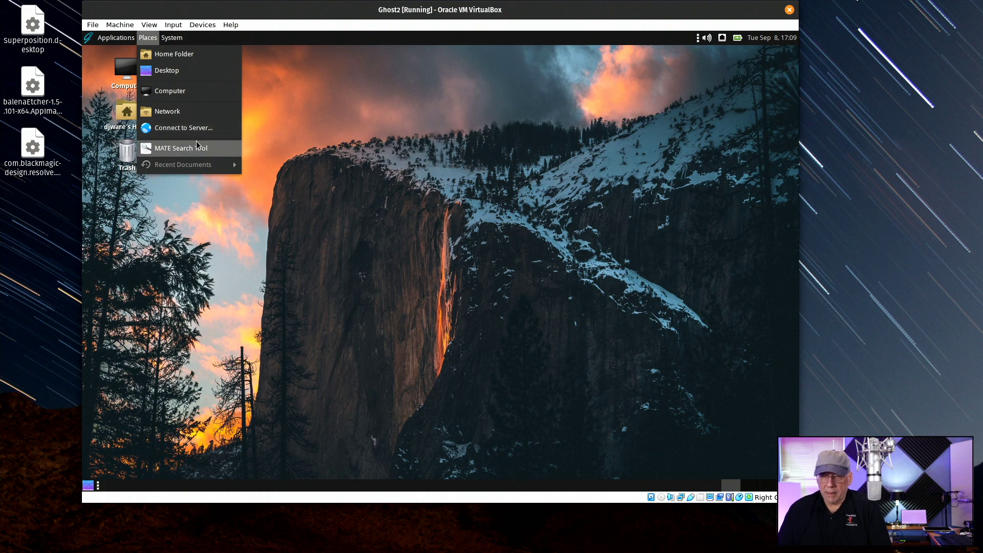
{"action": "left_click", "coordinate": [190, 128]}
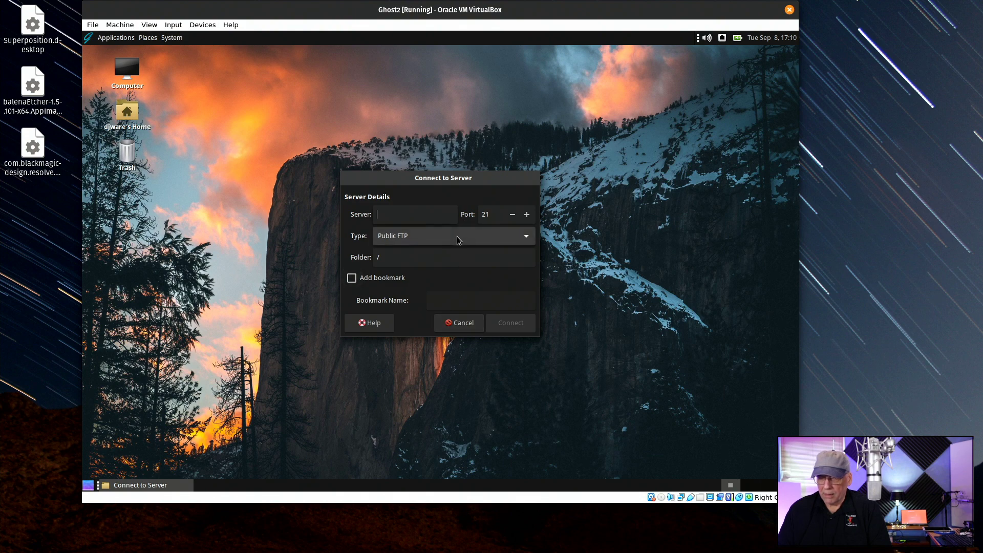
{"action": "left_click", "coordinate": [463, 323]}
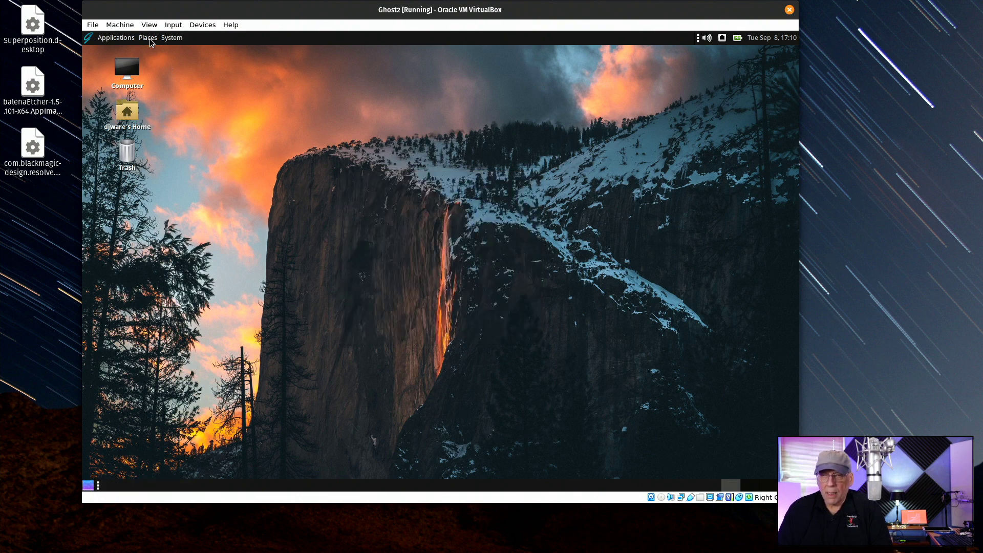
{"action": "left_click", "coordinate": [149, 38]}
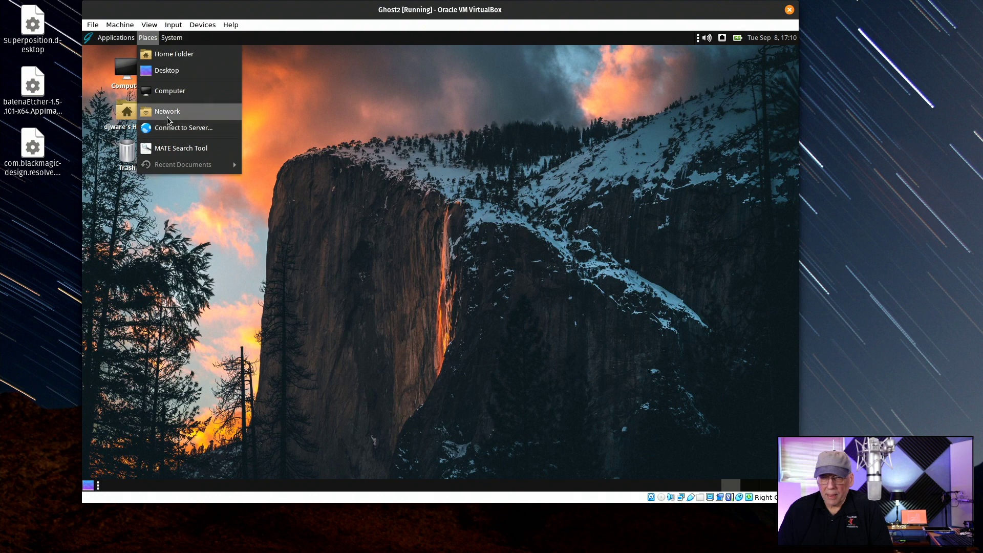
{"action": "left_click", "coordinate": [168, 117]}
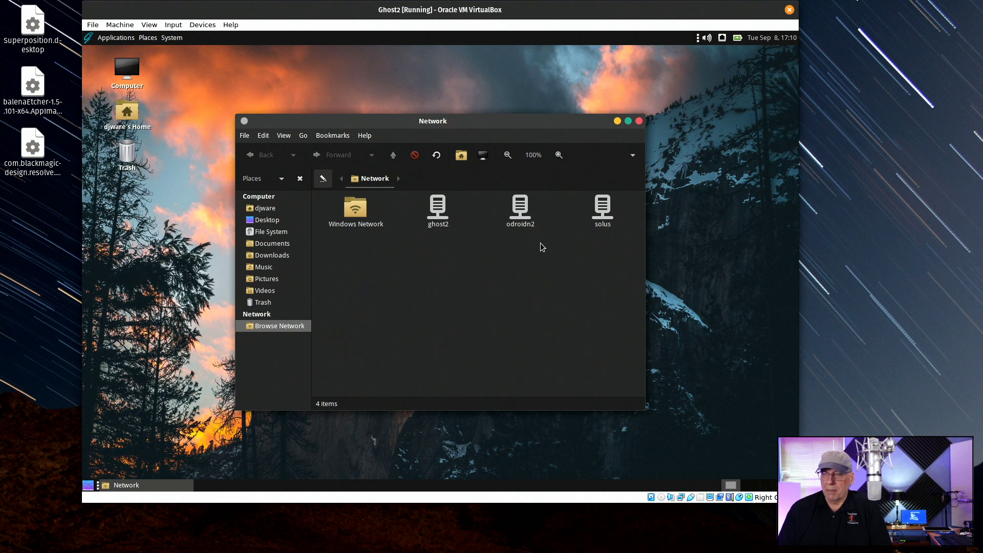
{"action": "left_click", "coordinate": [638, 122]}
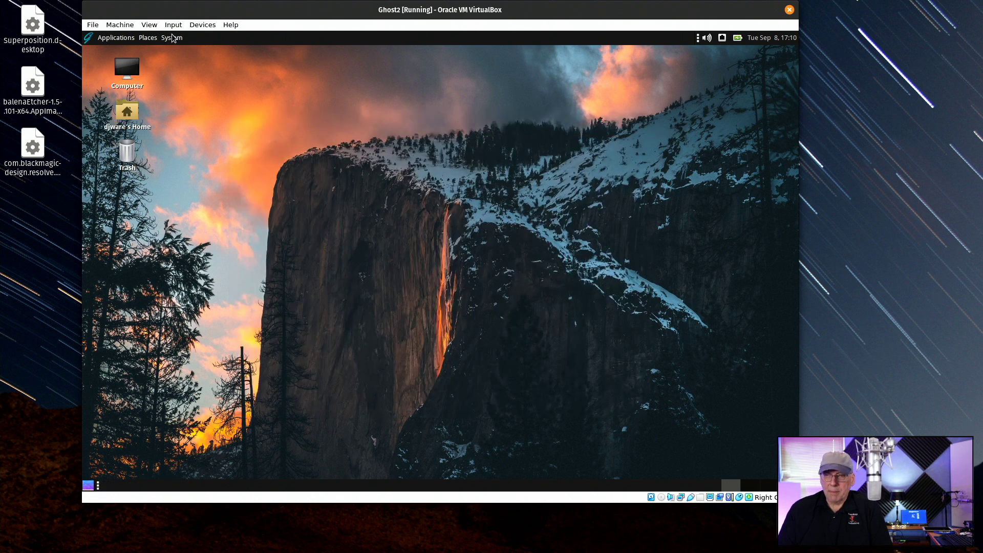
Step: Examine the system preference categories, and view the default view settings in File Management Preferences before closing them
{"action": "left_click", "coordinate": [149, 39]}
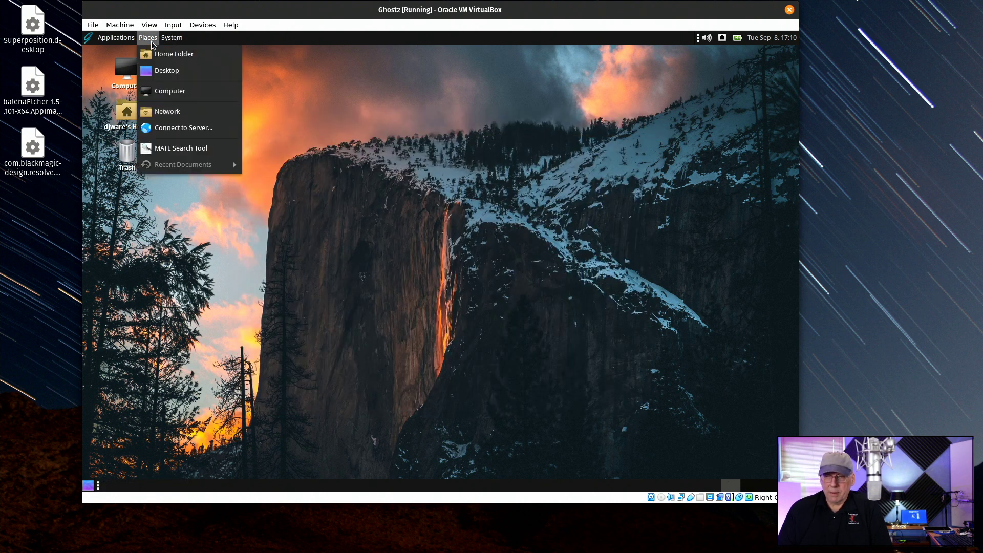
{"action": "mouse_move", "coordinate": [173, 40]}
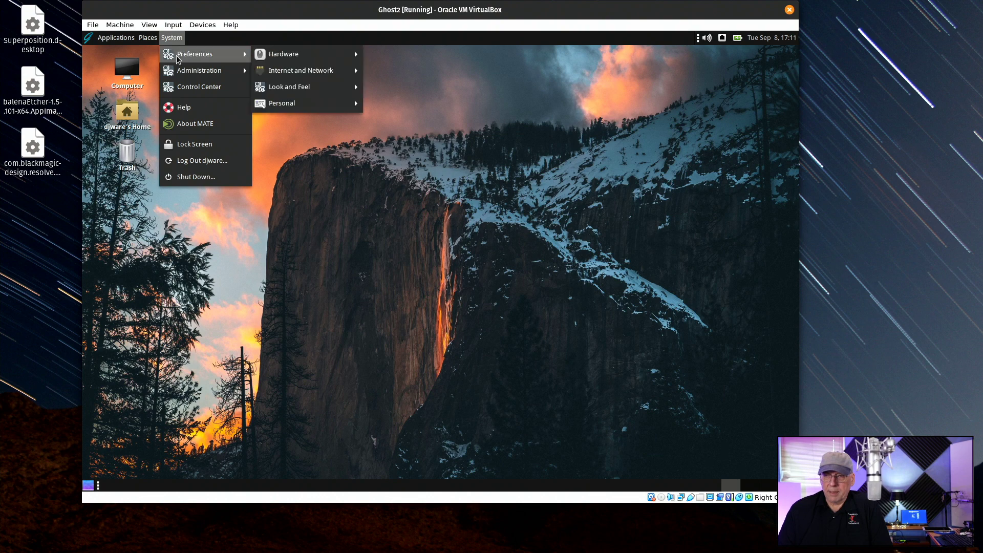
{"action": "mouse_move", "coordinate": [262, 56]}
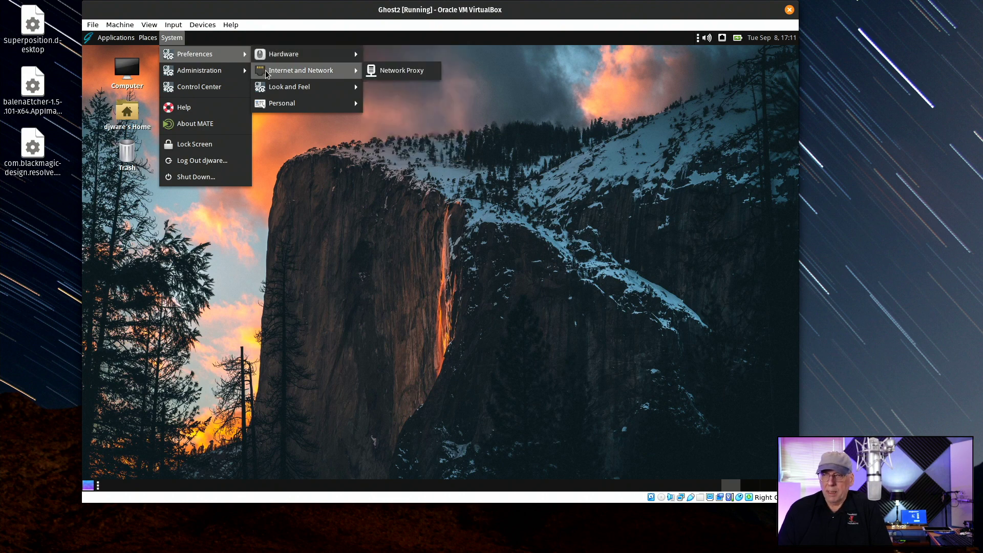
{"action": "mouse_move", "coordinate": [266, 90]}
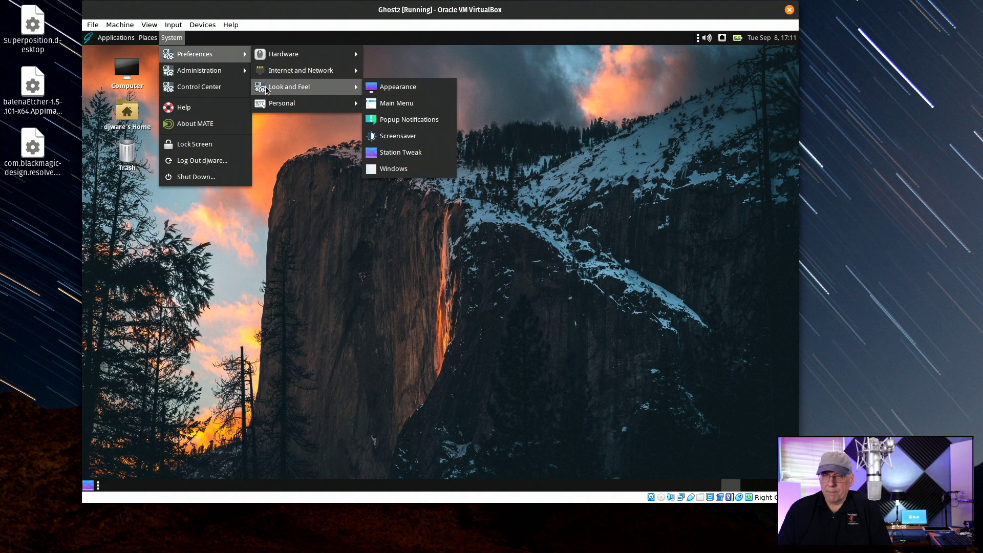
{"action": "mouse_move", "coordinate": [300, 103]}
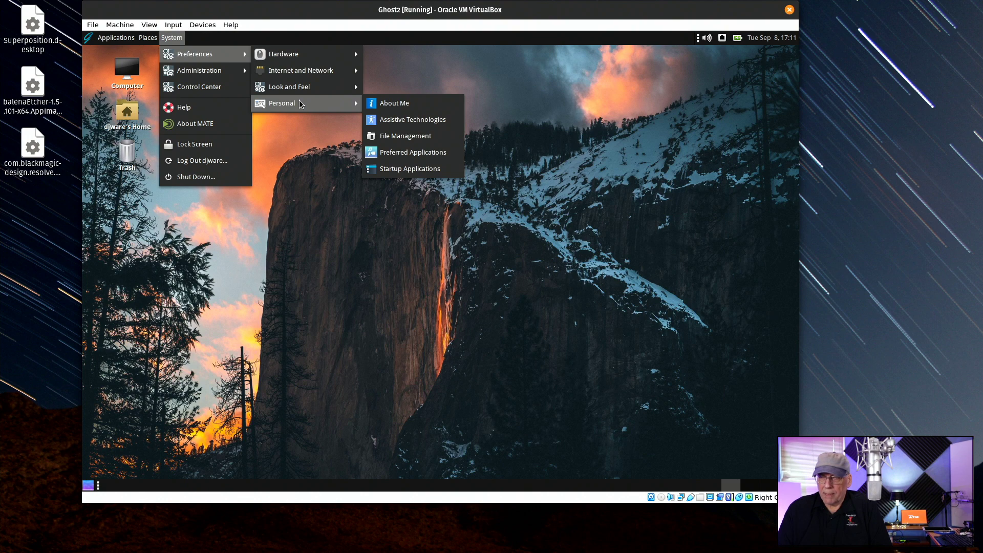
{"action": "right_click", "coordinate": [376, 136]}
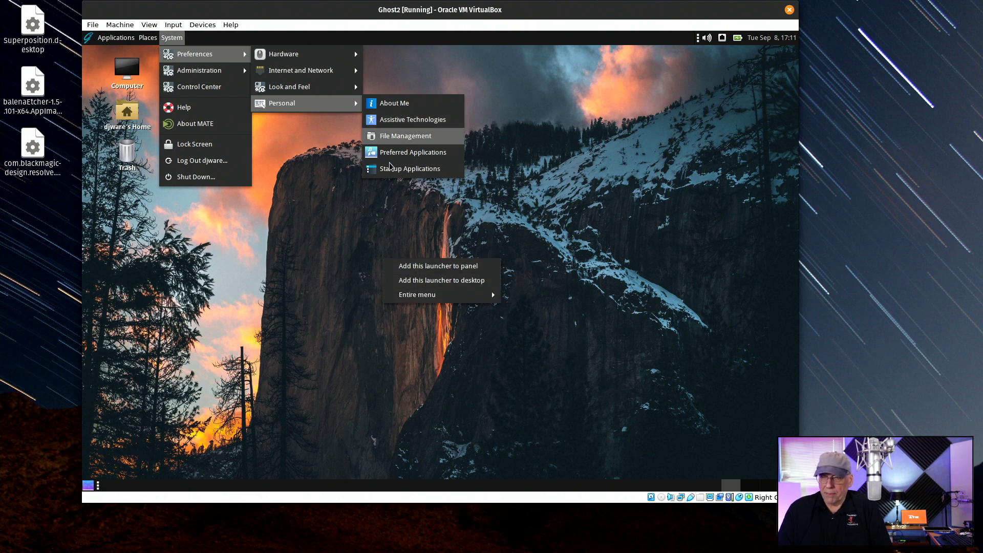
{"action": "left_click", "coordinate": [317, 248]}
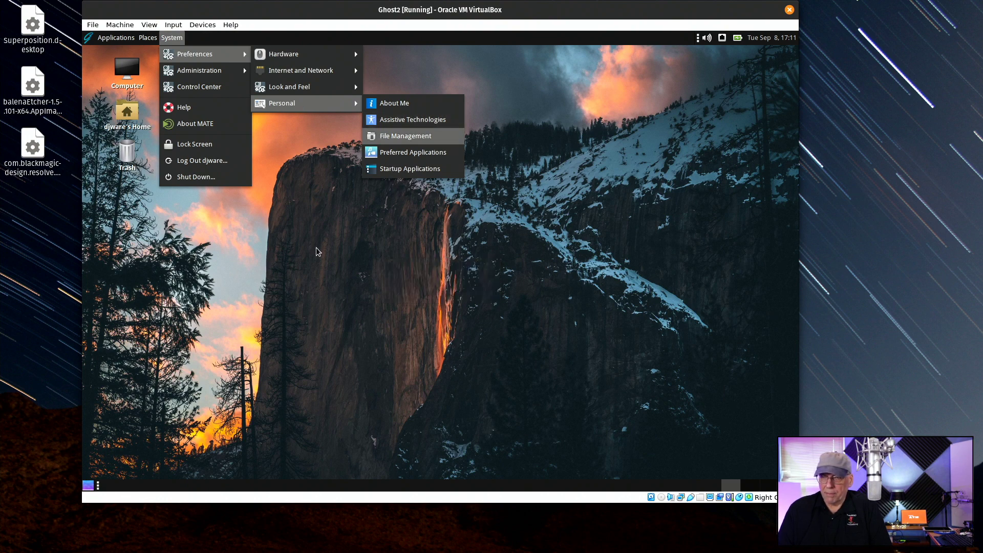
{"action": "left_click", "coordinate": [400, 137]}
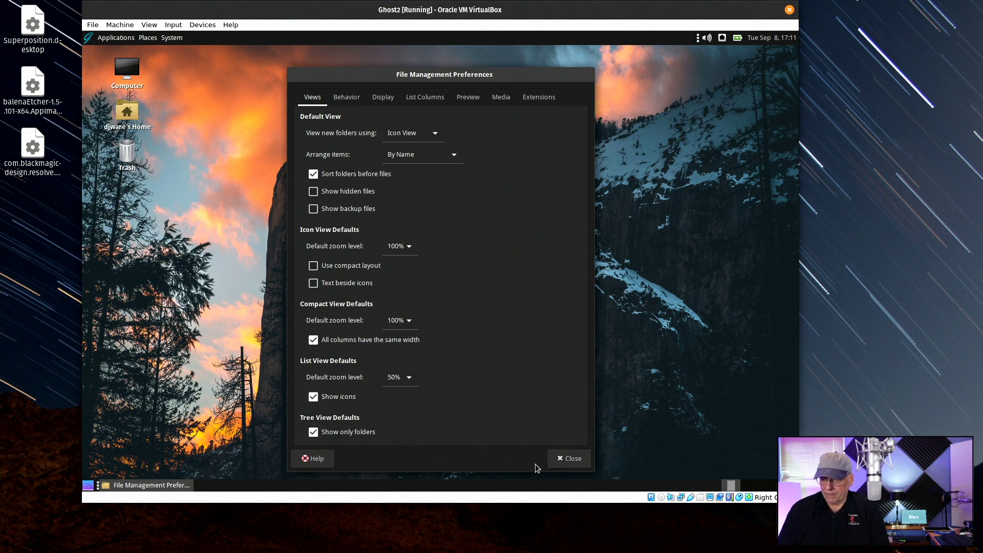
{"action": "left_click", "coordinate": [567, 457]}
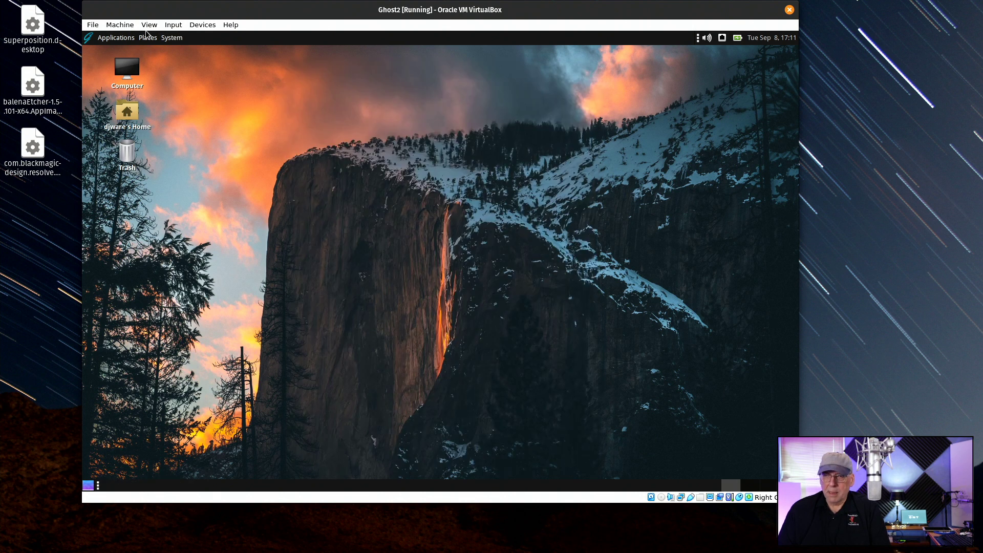
Step: Open the desktop's help, look over the topics of the Desktop User Guide, and close it
{"action": "left_click", "coordinate": [168, 40]}
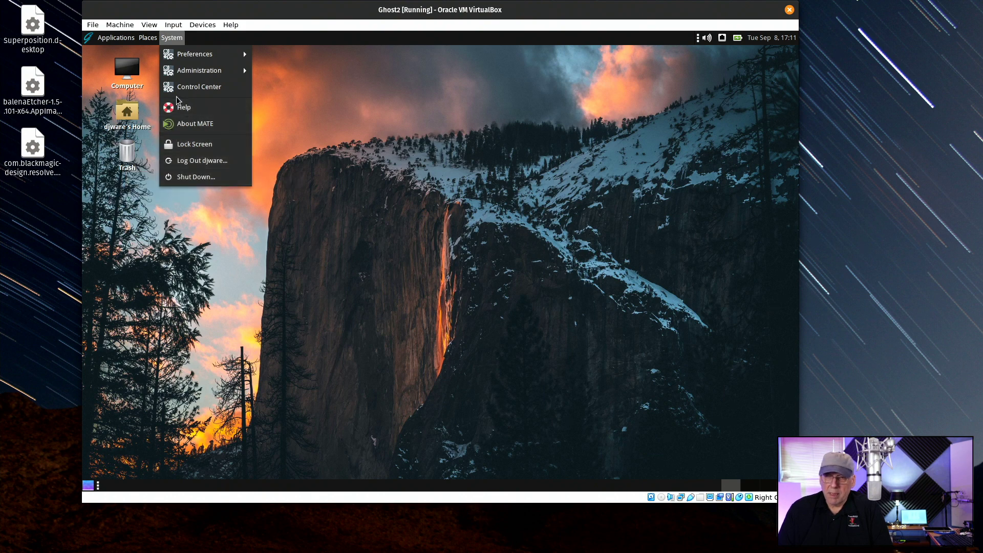
{"action": "left_click", "coordinate": [179, 109]}
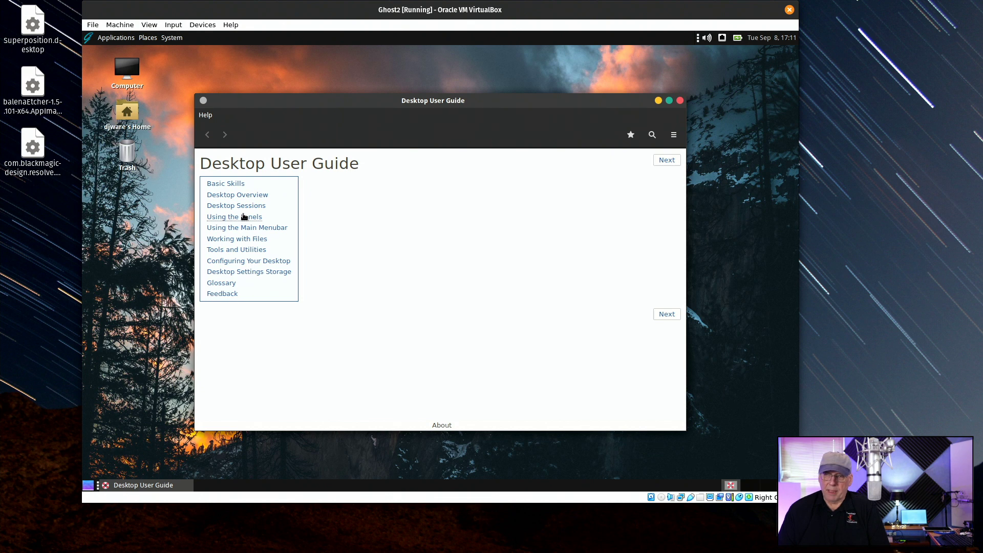
{"action": "left_click_drag", "start_coordinate": [271, 177], "coordinate": [475, 87]}
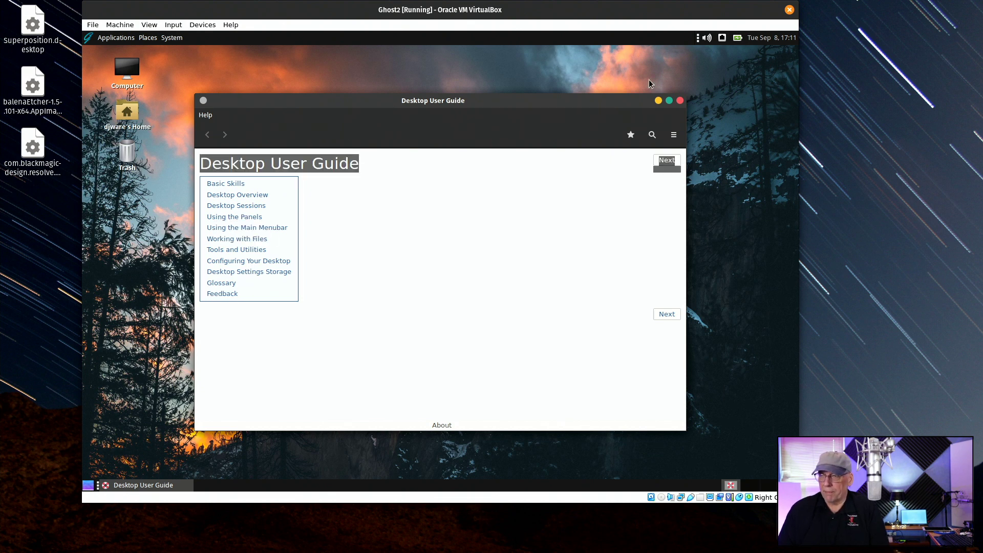
{"action": "left_click", "coordinate": [679, 100]}
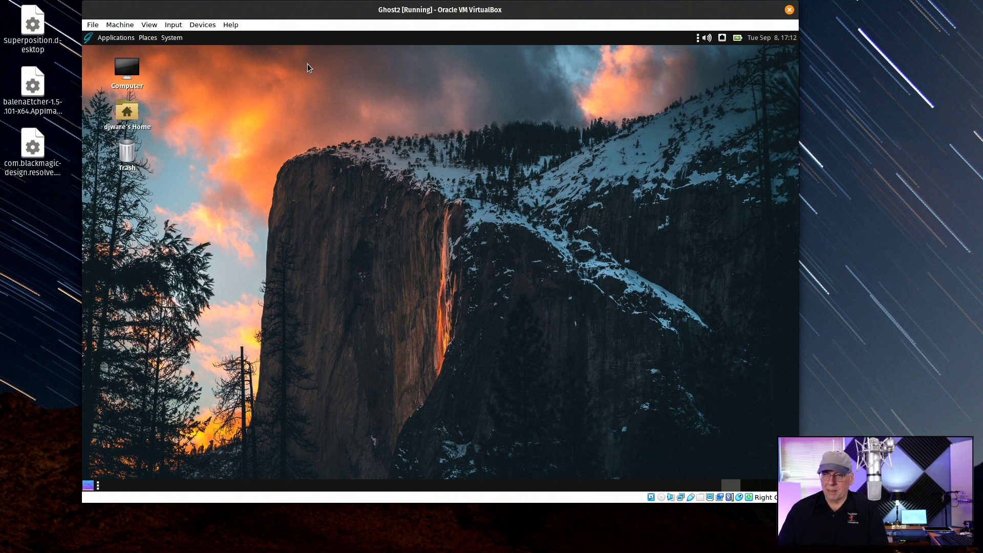
Step: Launch Htop to check the processor load, memory use and running processes, and quit it
{"action": "left_click", "coordinate": [124, 40]}
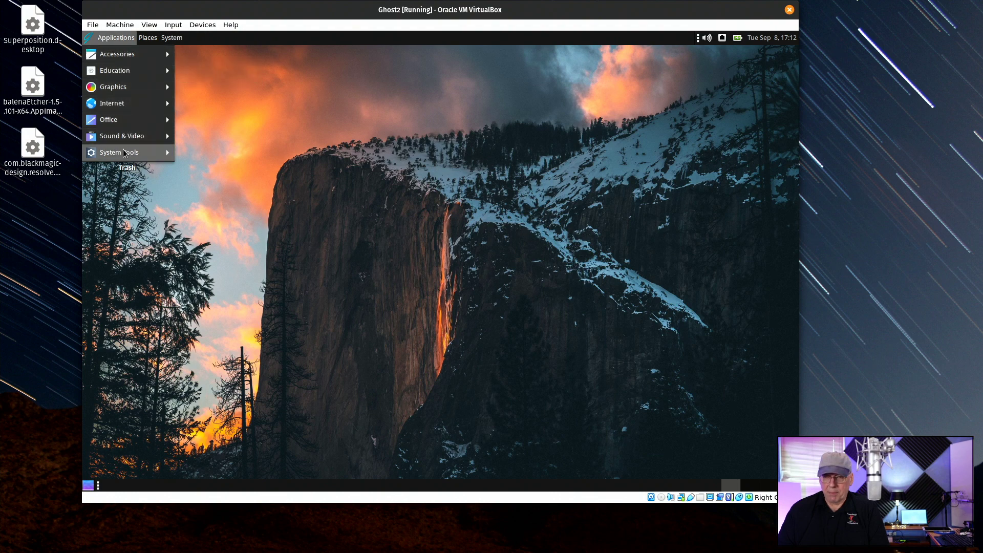
{"action": "mouse_move", "coordinate": [173, 152]}
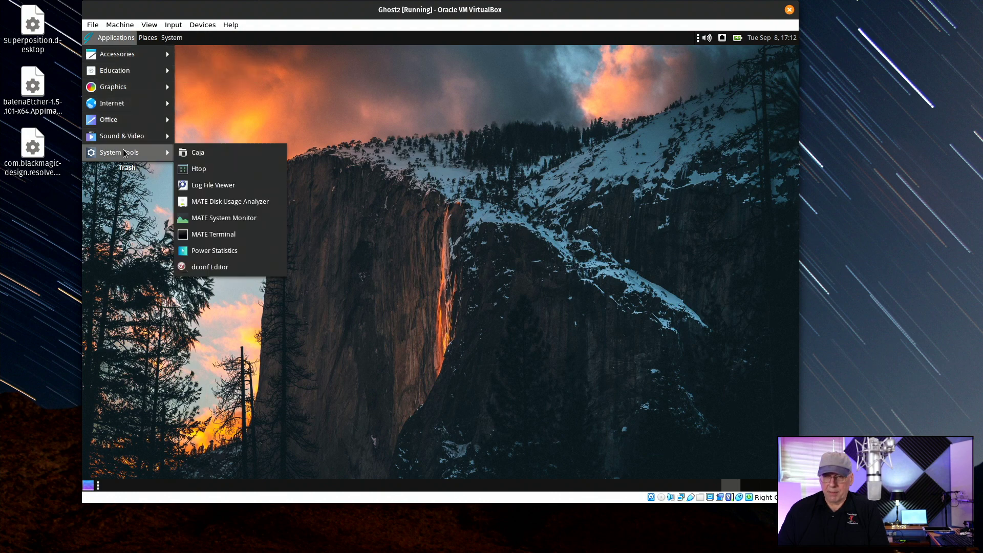
{"action": "left_click", "coordinate": [207, 166]}
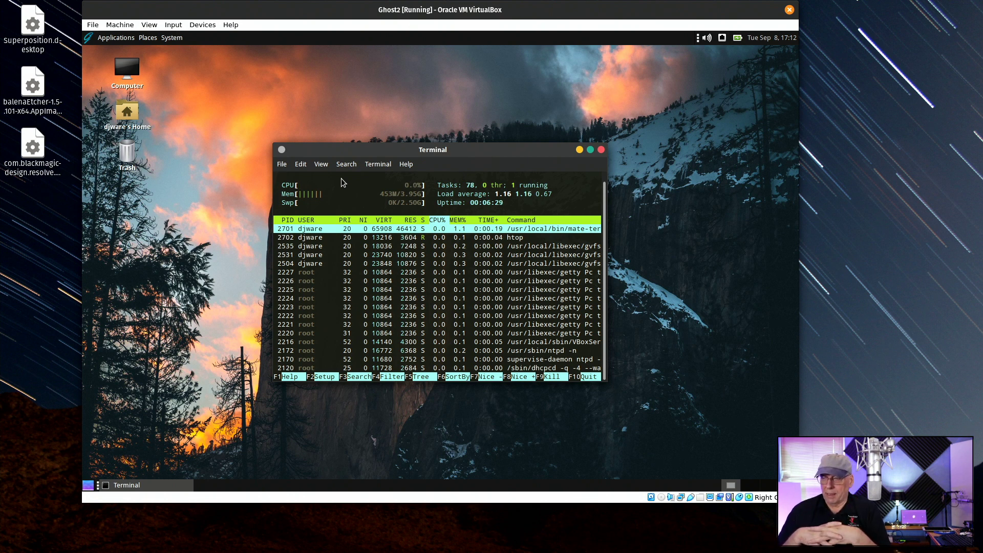
{"action": "key", "text": "F10"}
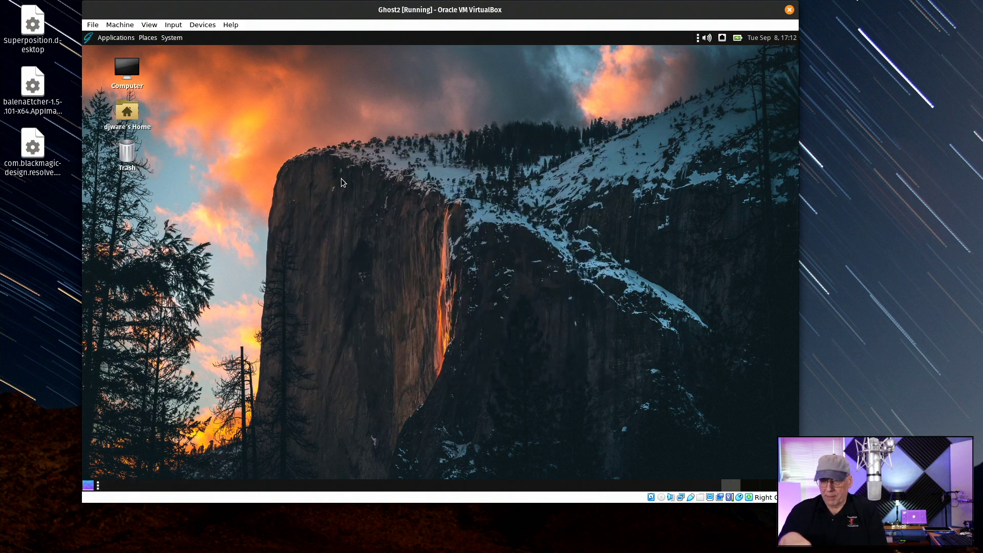
Step: Open MATE Terminal, enlarge its text, and reposition the window nearer the middle of the desktop
{"action": "right_click", "coordinate": [119, 41]}
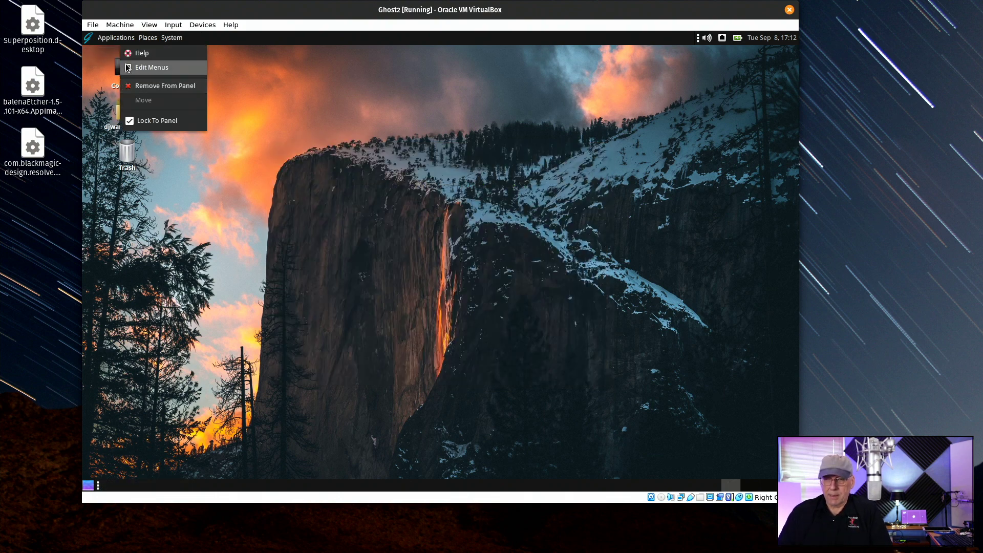
{"action": "left_click", "coordinate": [124, 35]}
{"action": "left_click", "coordinate": [124, 35]}
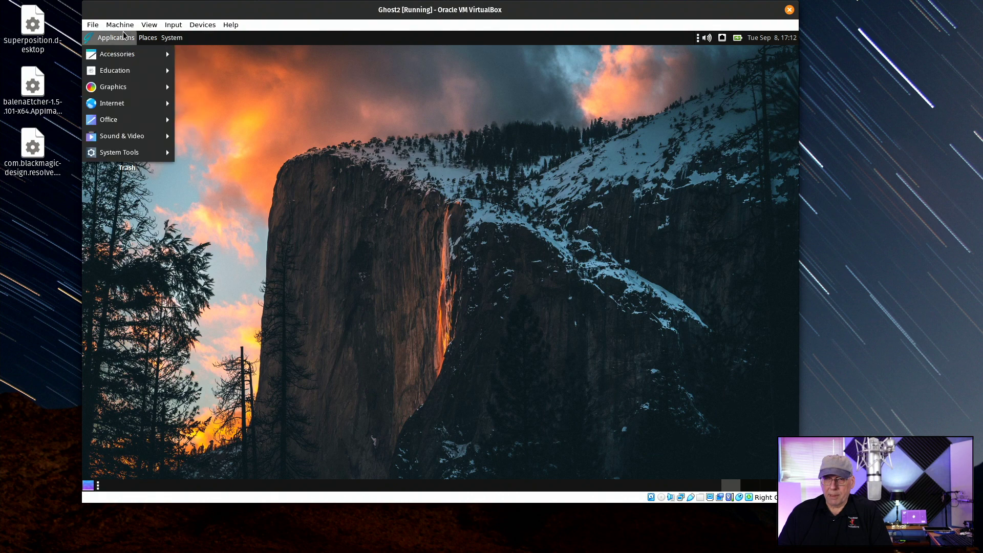
{"action": "mouse_move", "coordinate": [135, 154]}
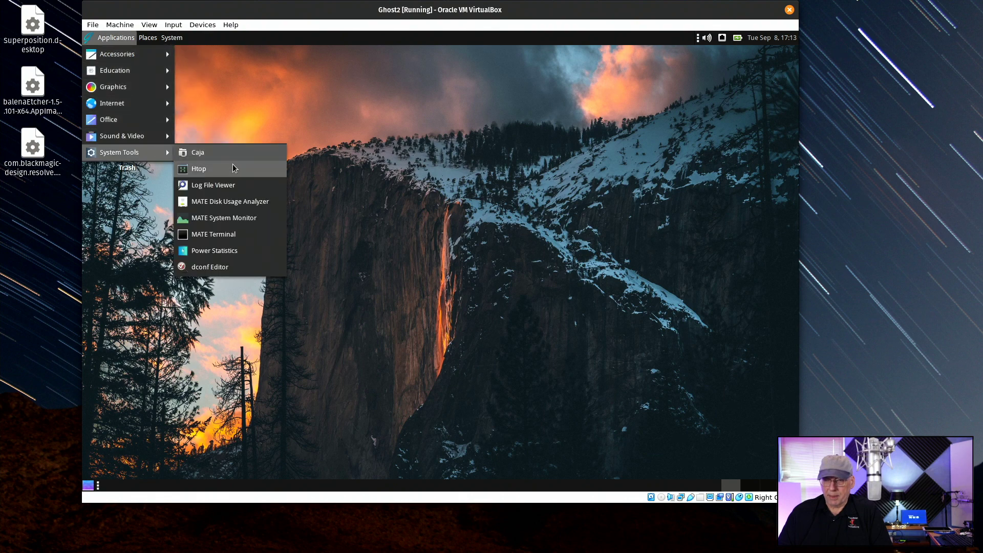
{"action": "left_click", "coordinate": [253, 233]}
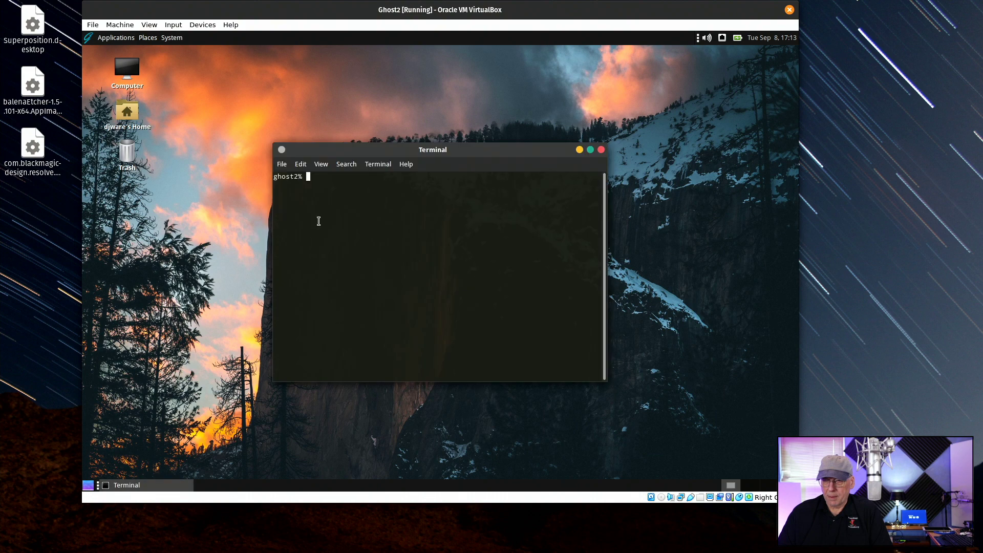
{"action": "key", "text": "ctrl+plus"}
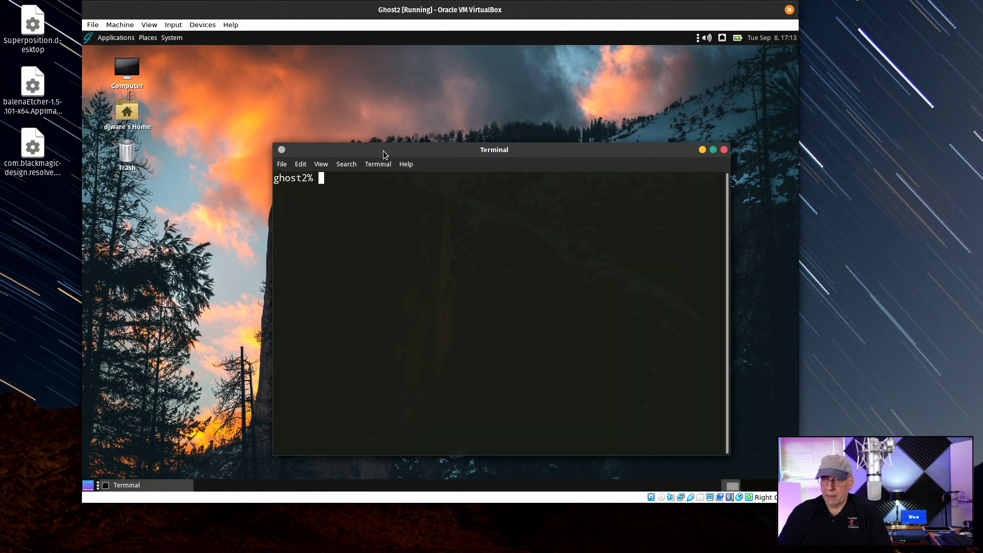
{"action": "left_click_drag", "start_coordinate": [383, 151], "coordinate": [308, 107]}
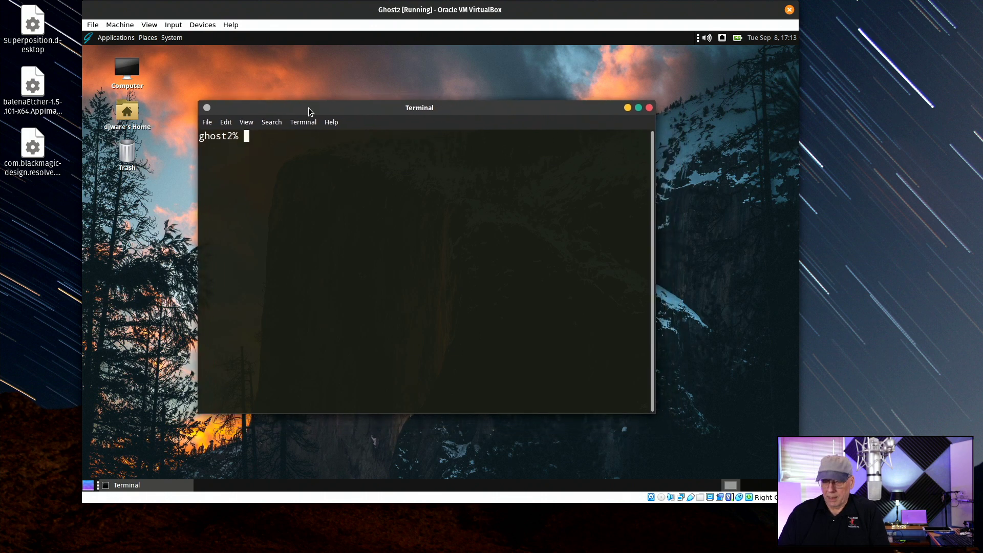
Step: Display the system information with neofetch, and monitor system resources with glances before quitting it
{"action": "type", "text": "neofetch"}
{"action": "key", "text": "Return"}
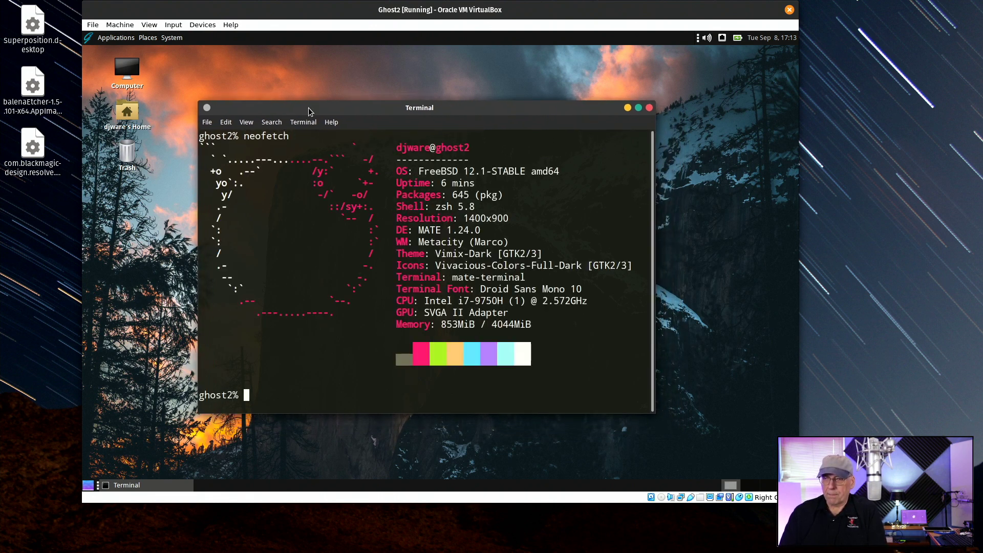
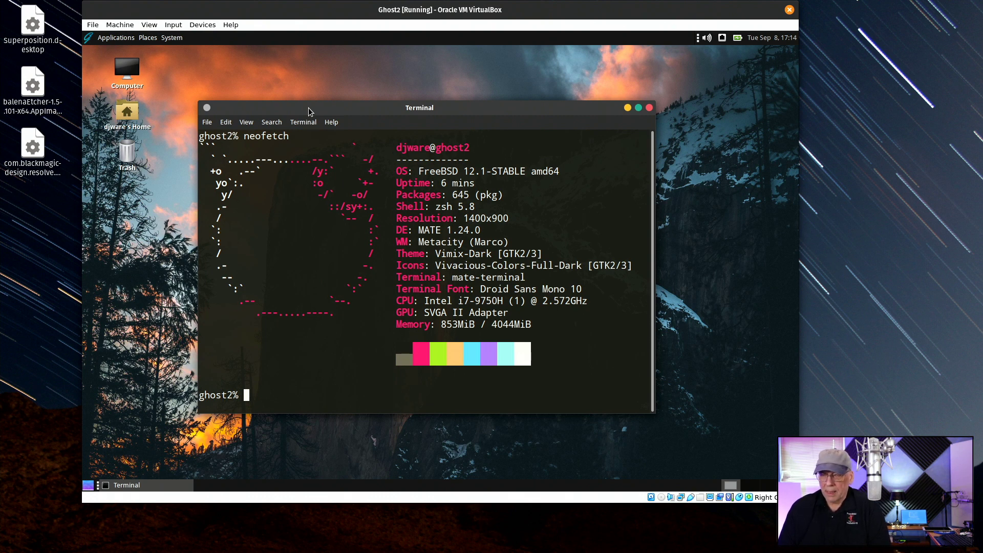
{"action": "type", "text": "glances"}
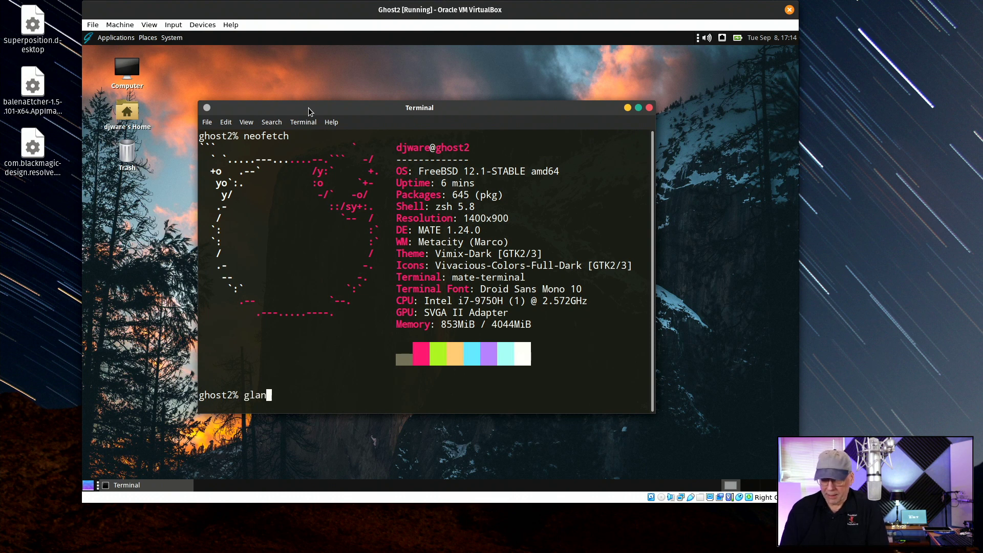
{"action": "key", "text": "Return"}
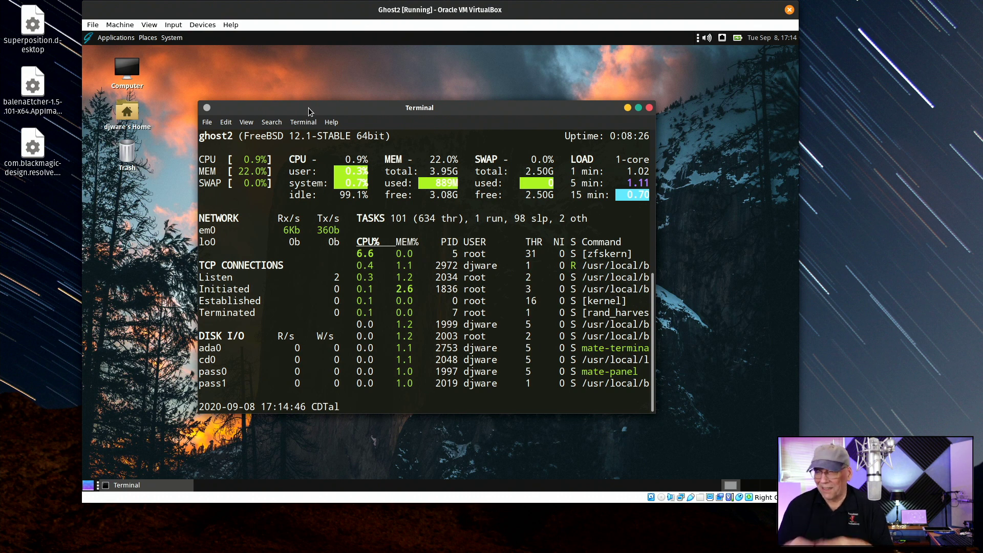
{"action": "key", "text": "q"}
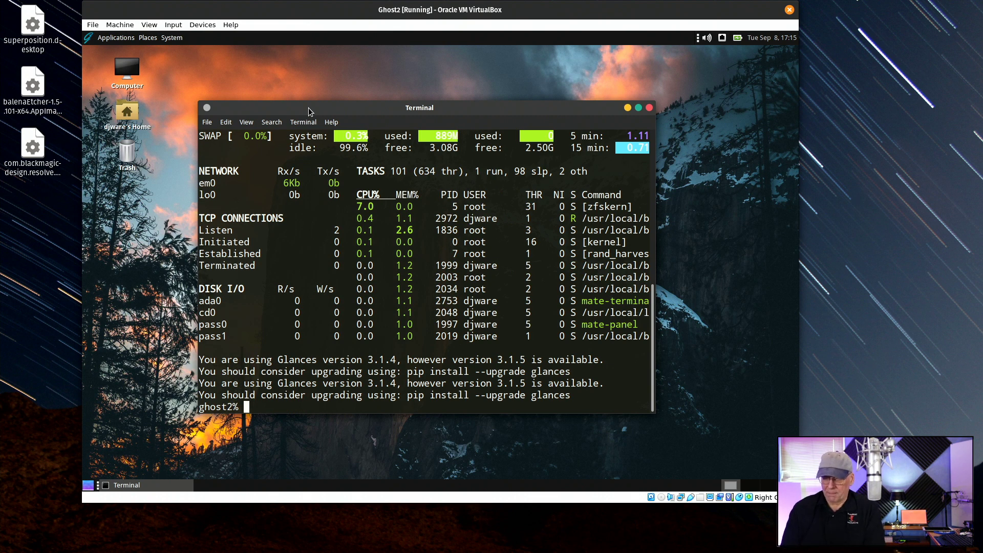
Step: Read the zpool manual page, paging through its synopsis and the start of the description, and quit it
{"action": "type", "text": "man zpool"}
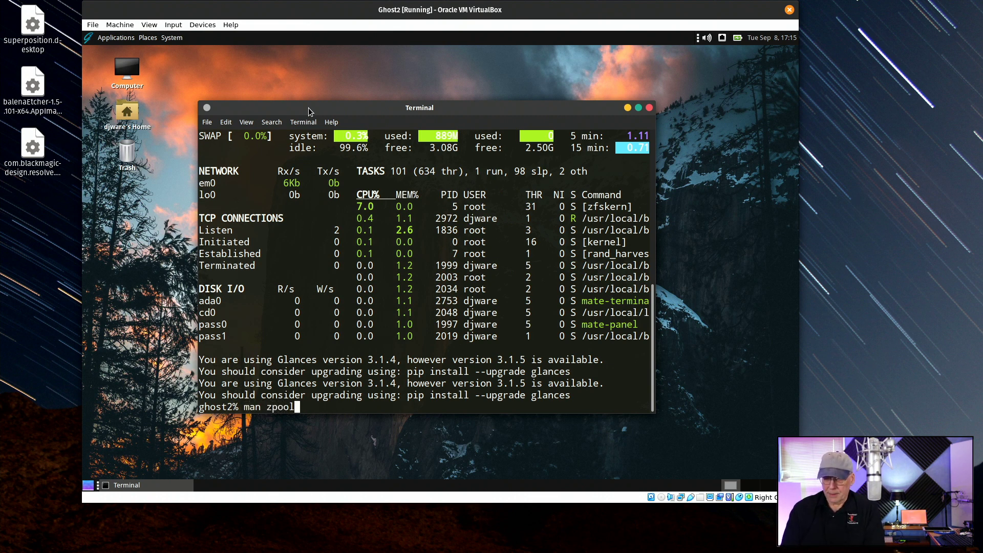
{"action": "key", "text": "Return"}
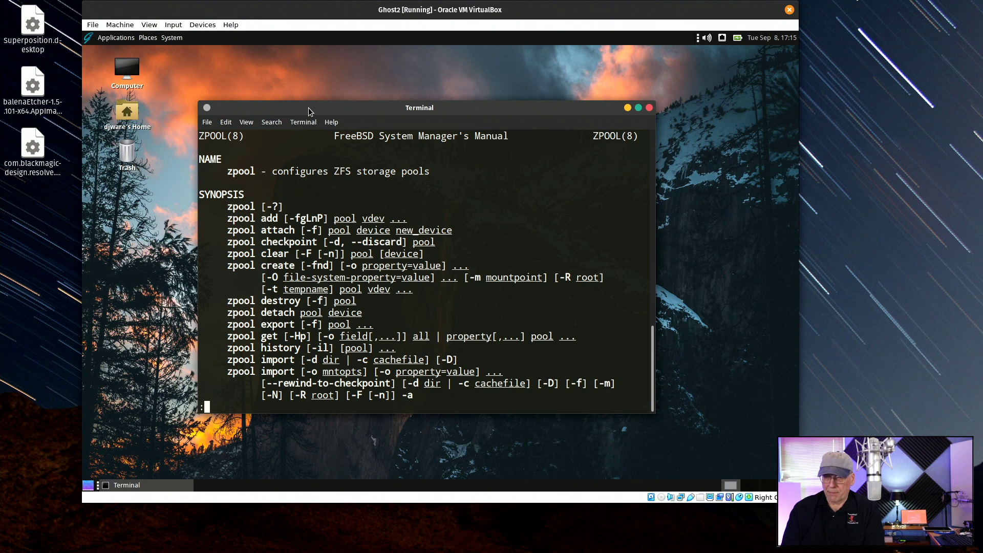
{"action": "key", "text": "space"}
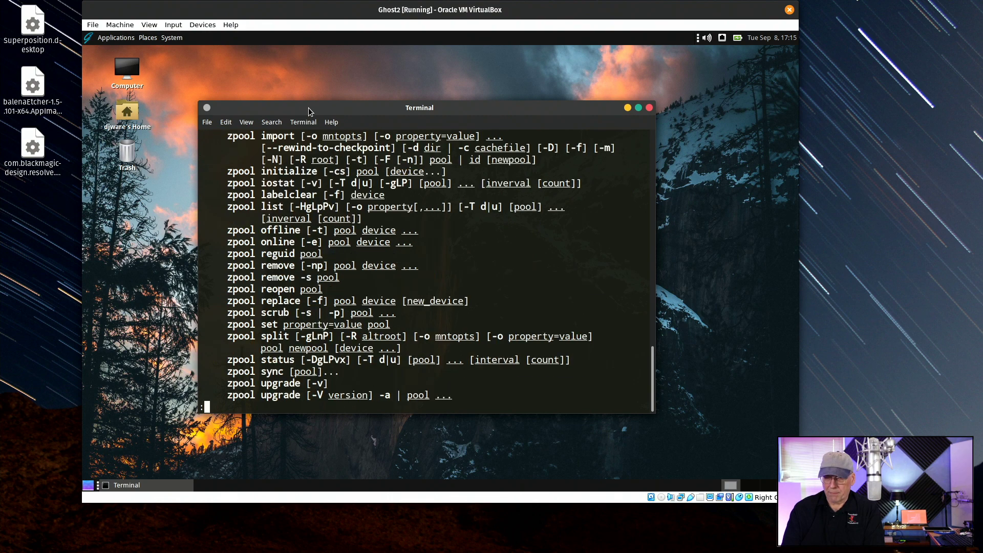
{"action": "key", "text": "space"}
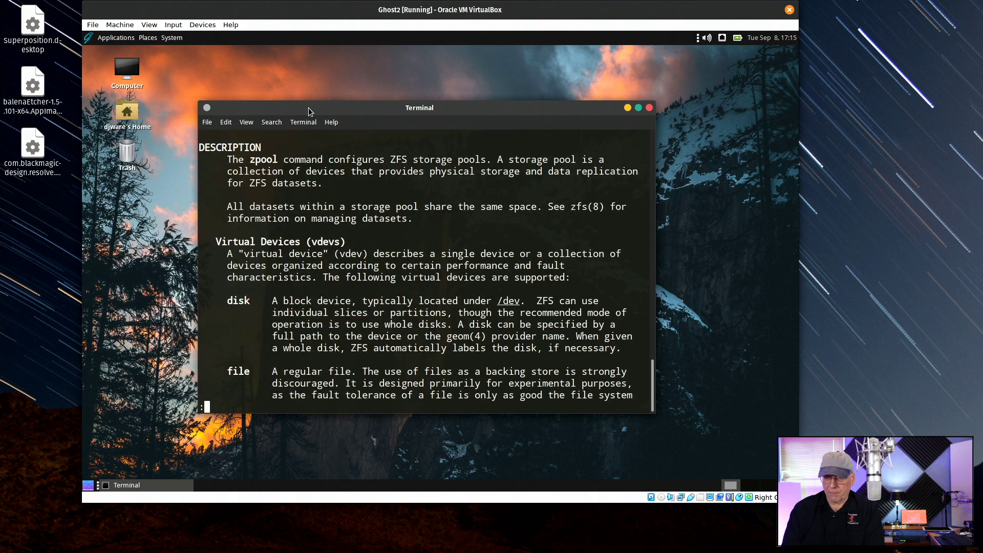
{"action": "key", "text": "b"}
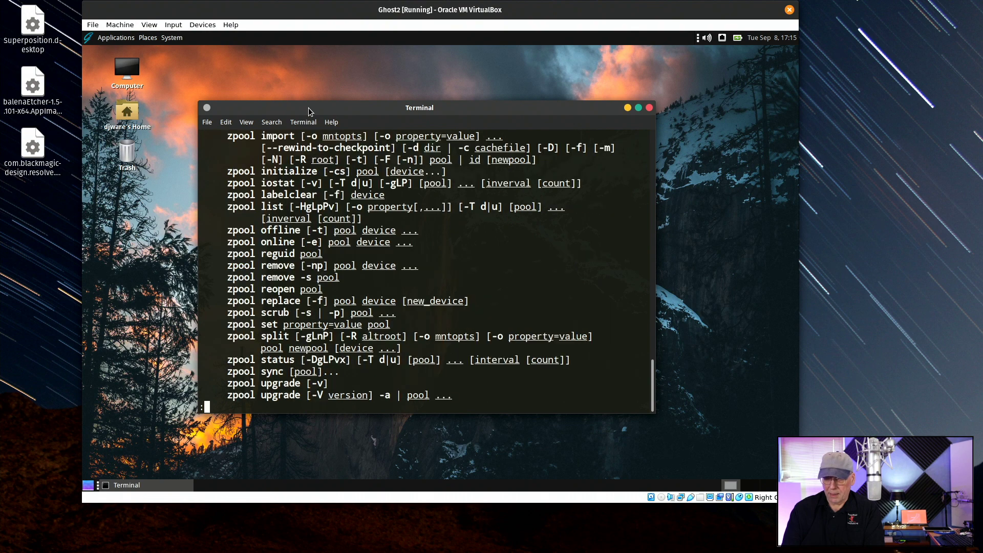
{"action": "key", "text": "b"}
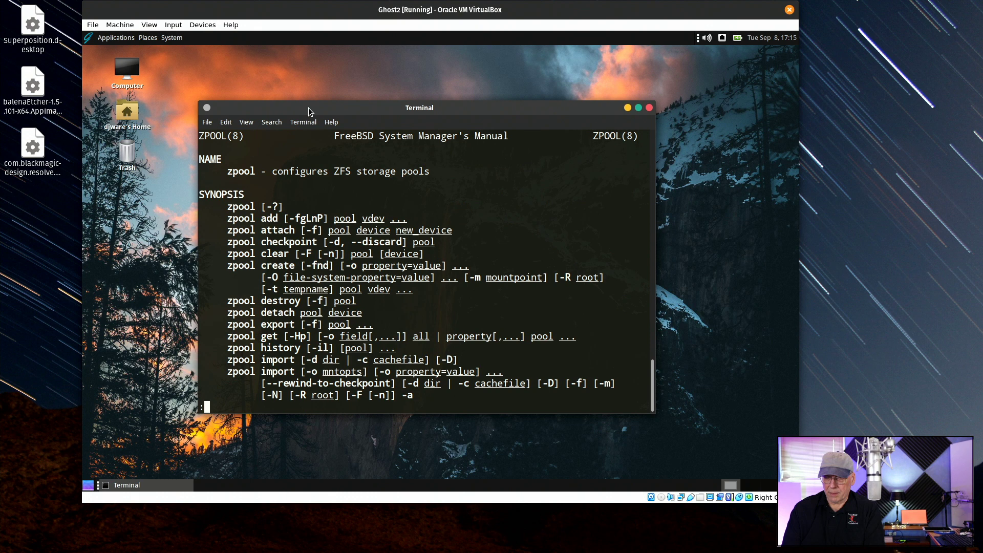
{"action": "key", "text": "space"}
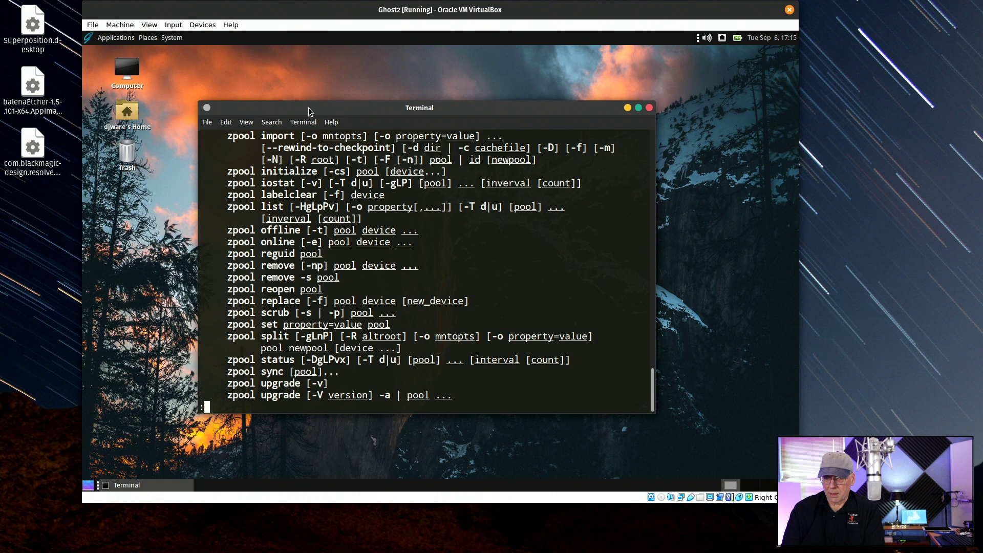
{"action": "key", "text": "space"}
{"action": "type", "text": "q"}
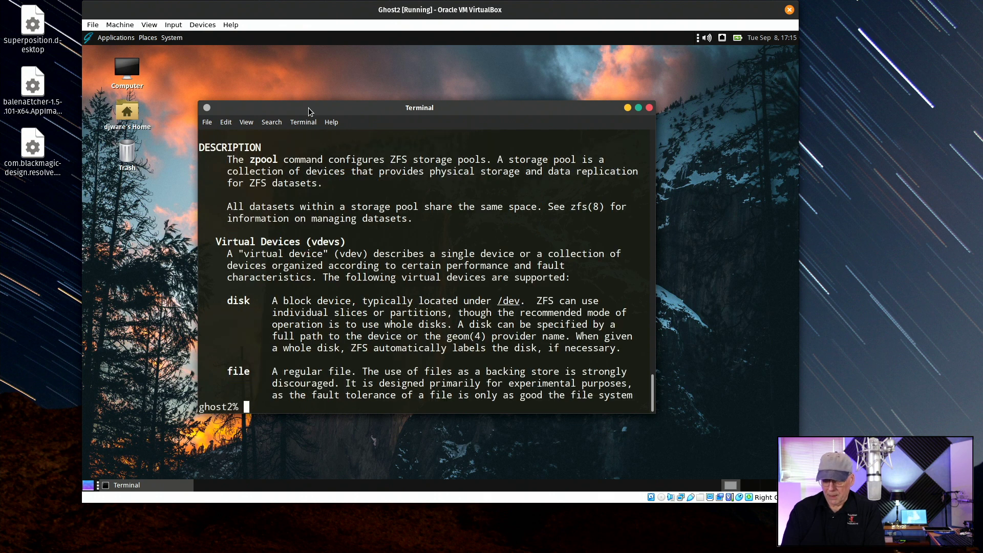
Step: Check the storage pool's health with zpool status and its size and usage with zpool list
{"action": "type", "text": "zpool status"}
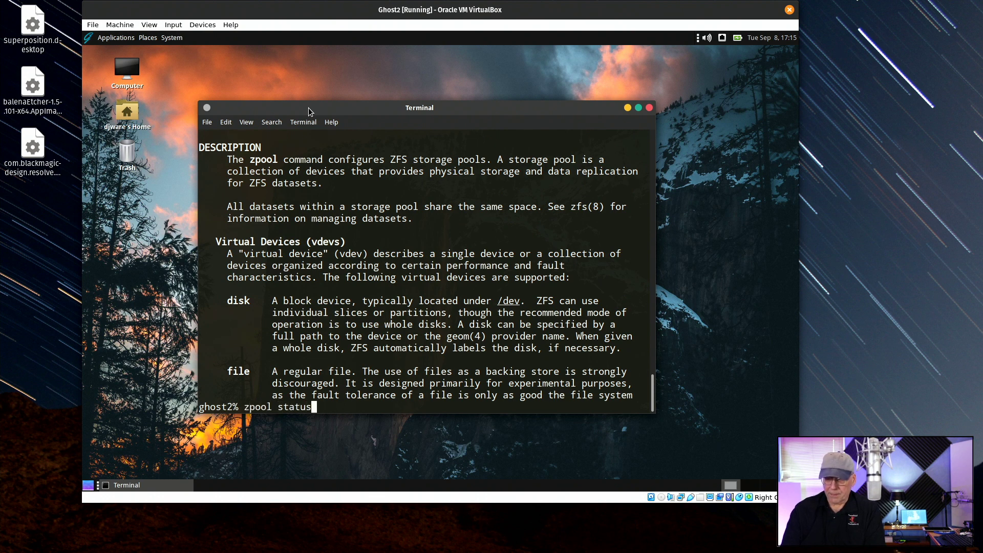
{"action": "key", "text": "Return"}
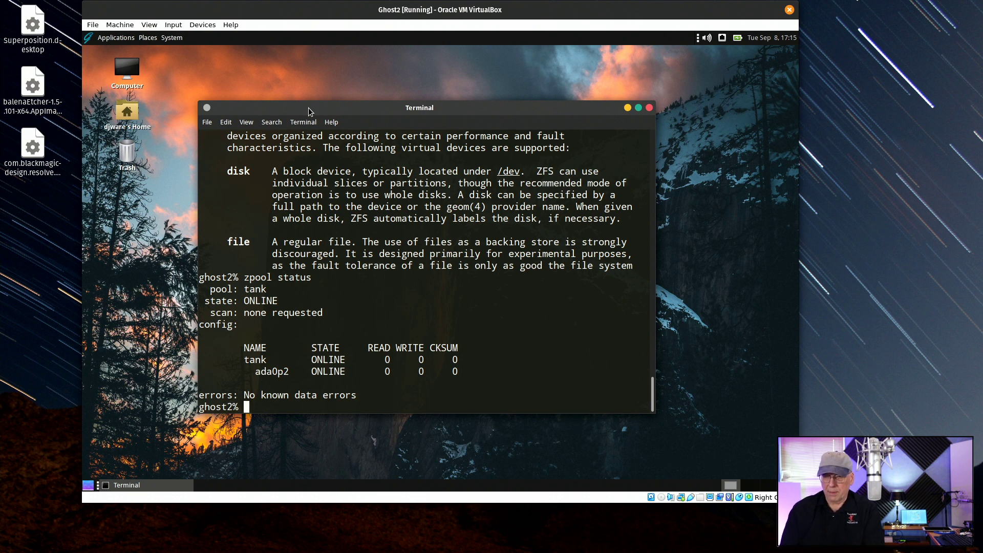
{"action": "type", "text": "zpool "}
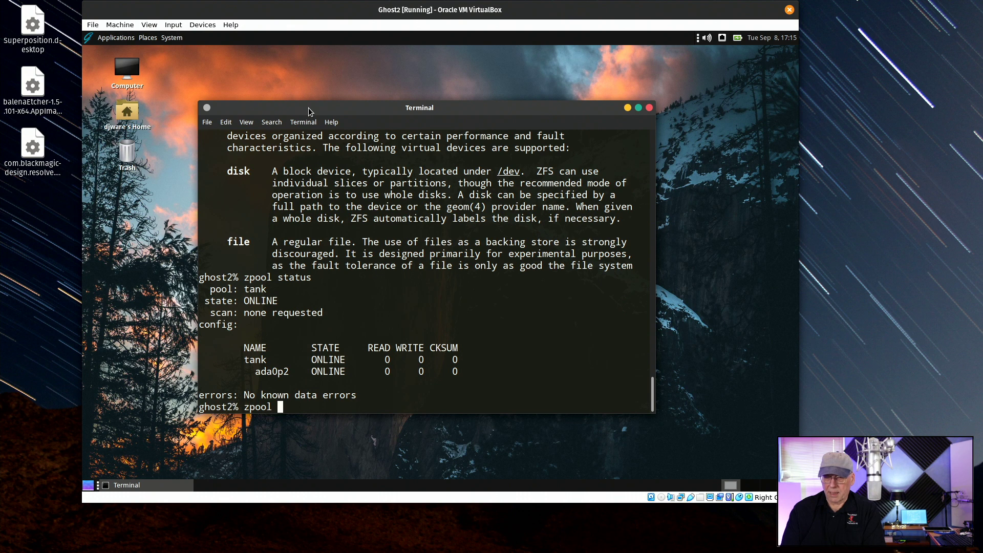
{"action": "type", "text": "list"}
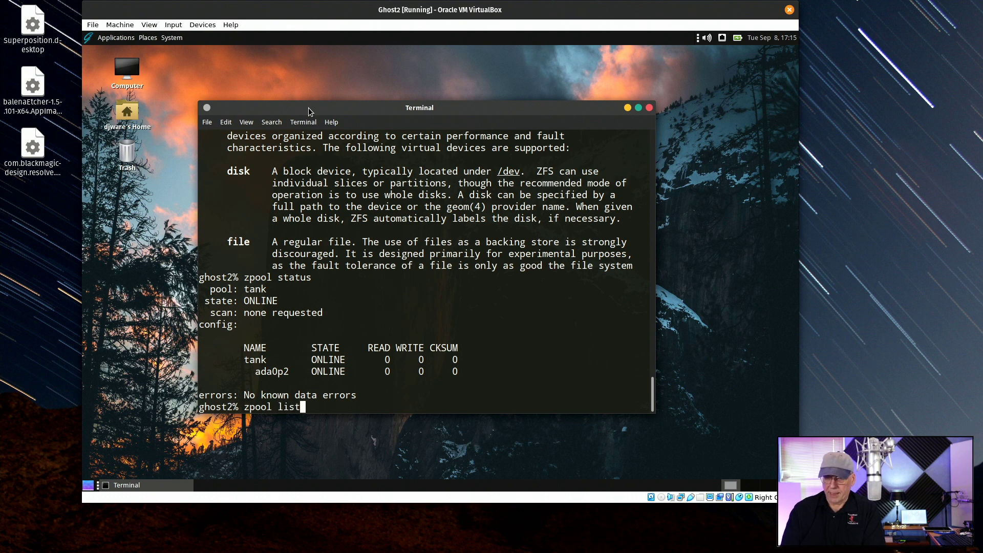
{"action": "key", "text": "Return"}
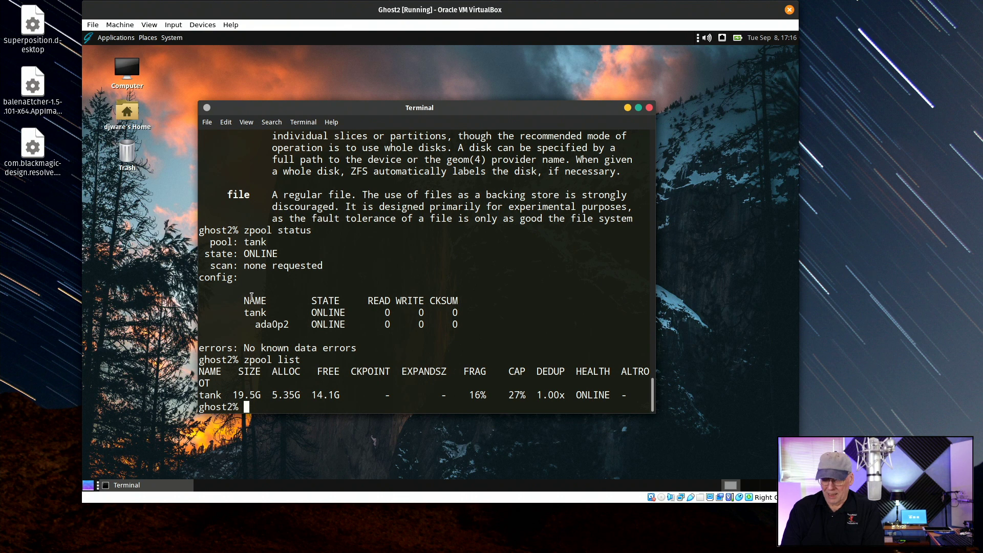
Step: Display the zfs command's help with zfs --help and look over its subcommands and their syntax
{"action": "type", "text": "zfs"}
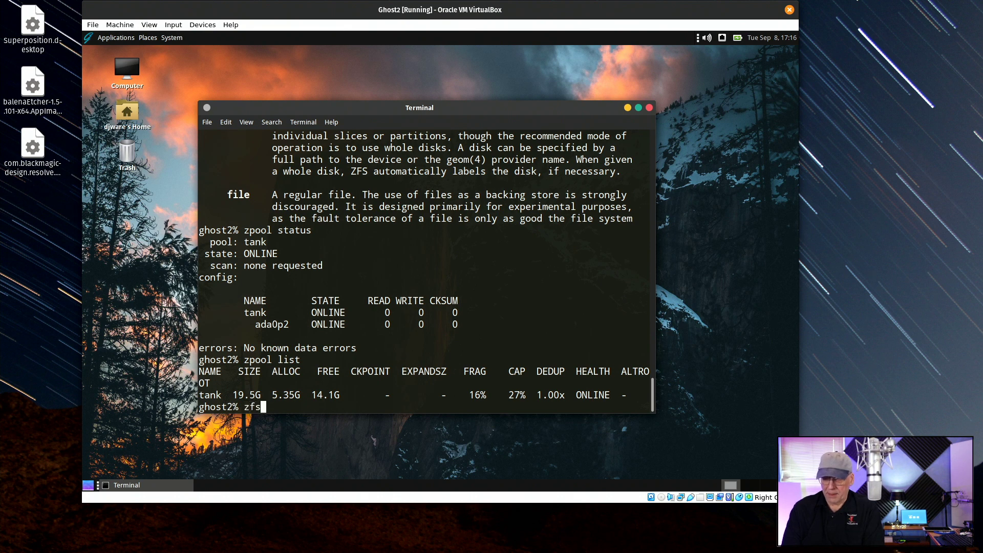
{"action": "type", "text": " --help"}
{"action": "key", "text": "Return"}
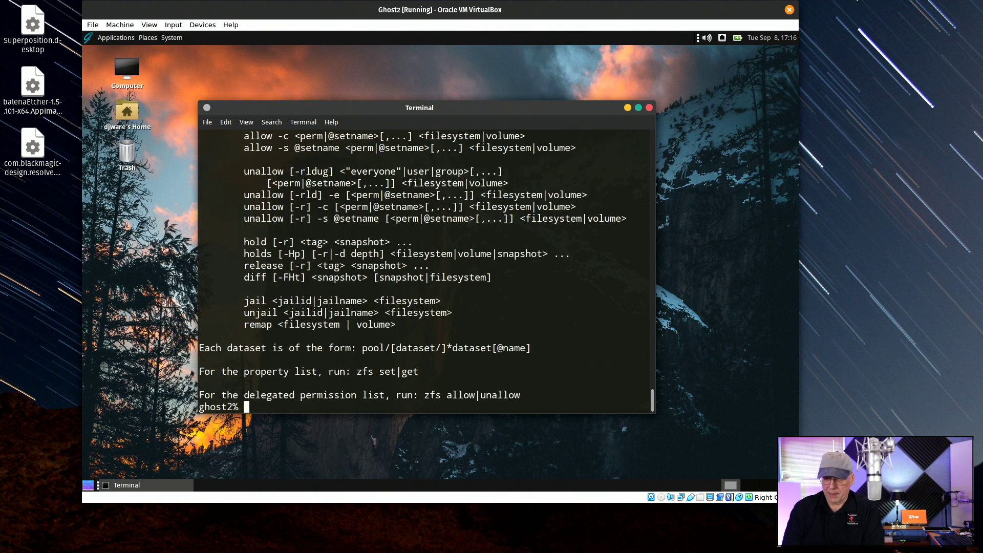
{"action": "scroll", "coordinate": [256, 359], "scroll_direction": "up", "scroll_amount": 2}
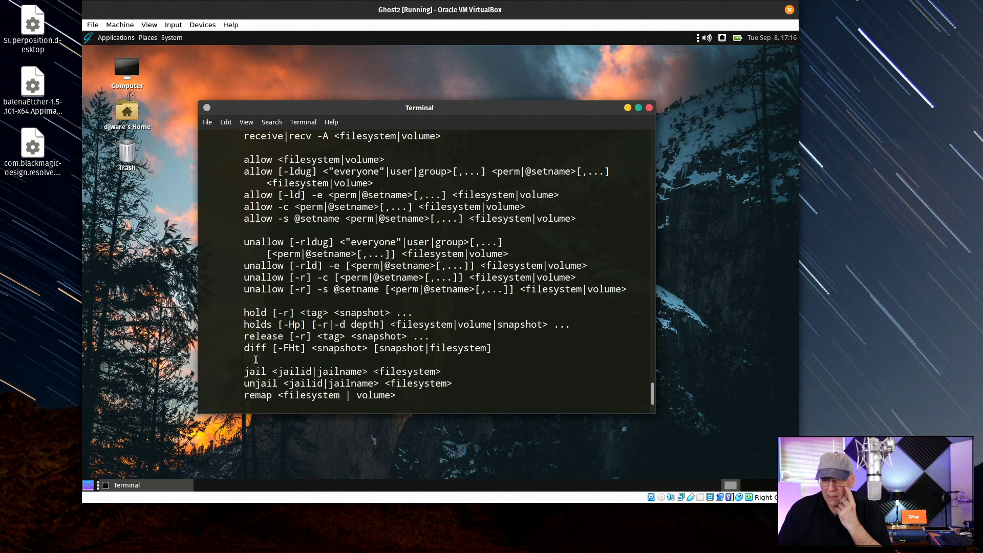
{"action": "scroll", "coordinate": [325, 284], "scroll_direction": "up", "scroll_amount": 3}
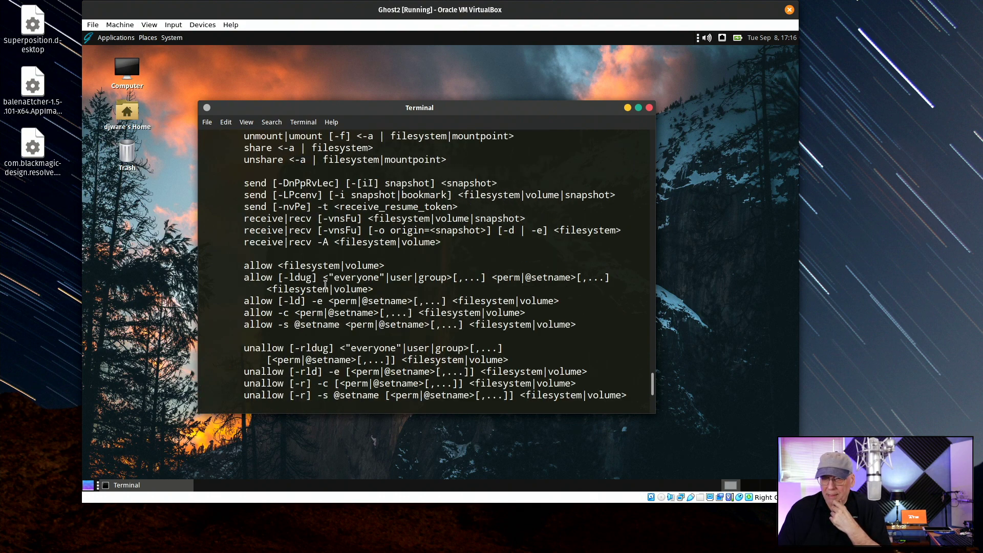
{"action": "scroll", "coordinate": [325, 285], "scroll_direction": "up", "scroll_amount": 10}
{"action": "scroll", "coordinate": [325, 284], "scroll_direction": "down", "scroll_amount": 14}
{"action": "scroll", "coordinate": [325, 284], "scroll_direction": "down", "scroll_amount": 1}
Step: Search the package repository for zfs with pkg search and look through the matching packages
{"action": "type", "text": "pk"}
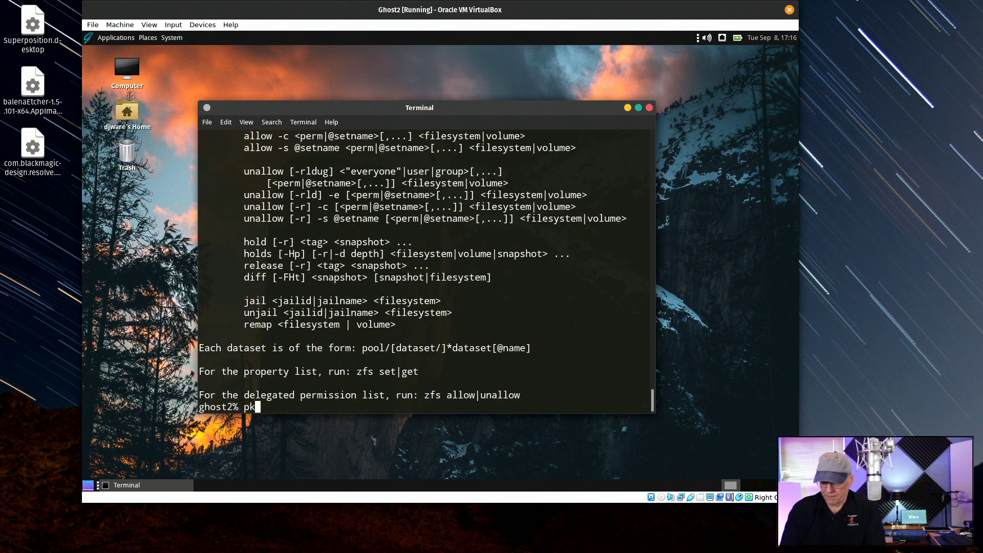
{"action": "type", "text": "g search zfs"}
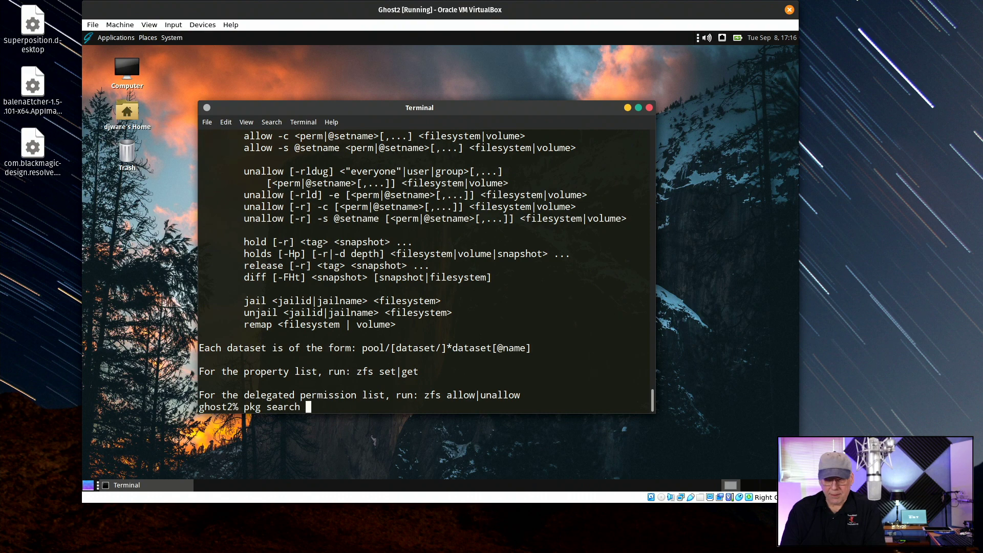
{"action": "key", "text": "Return"}
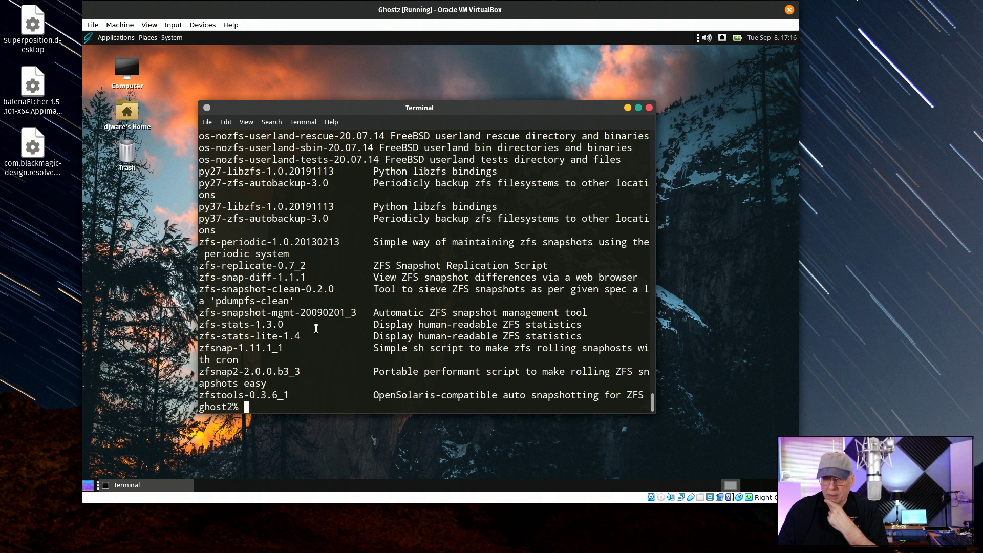
{"action": "scroll", "coordinate": [323, 327], "scroll_direction": "up", "scroll_amount": 1}
{"action": "scroll", "coordinate": [323, 326], "scroll_direction": "up", "scroll_amount": 12}
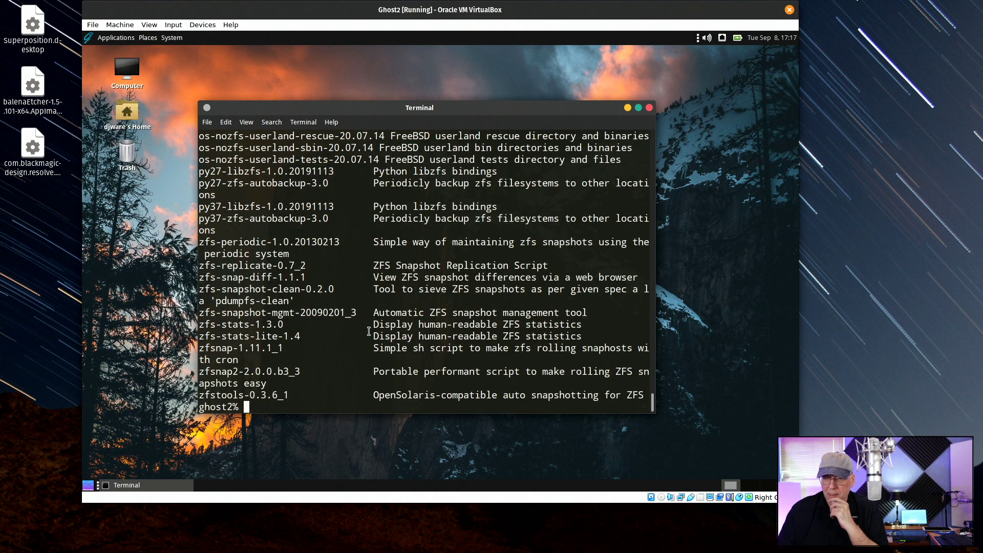
Step: List the ZFS datasets with zfs list, and show the mounted file systems' disk usage with df -kh
{"action": "type", "text": "z"}
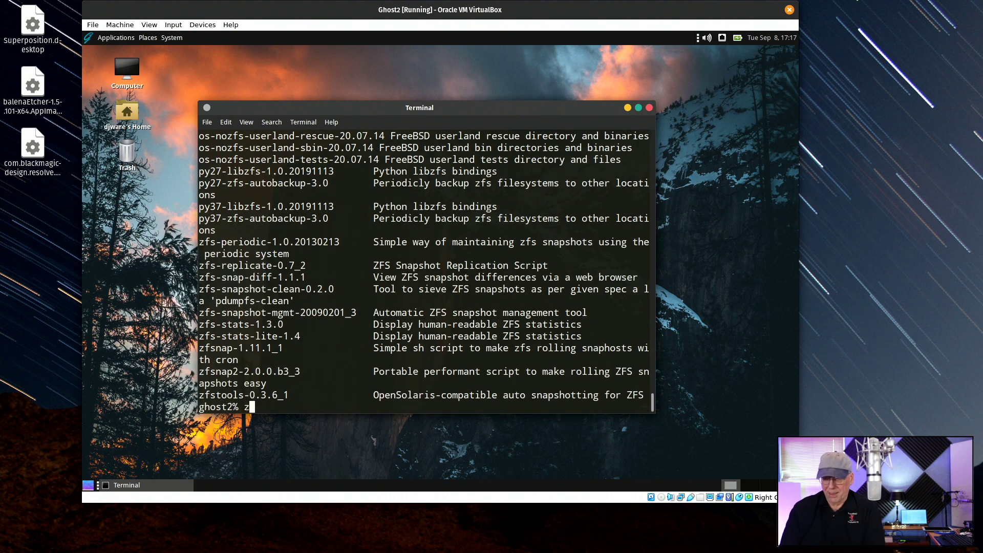
{"action": "type", "text": "fs list"}
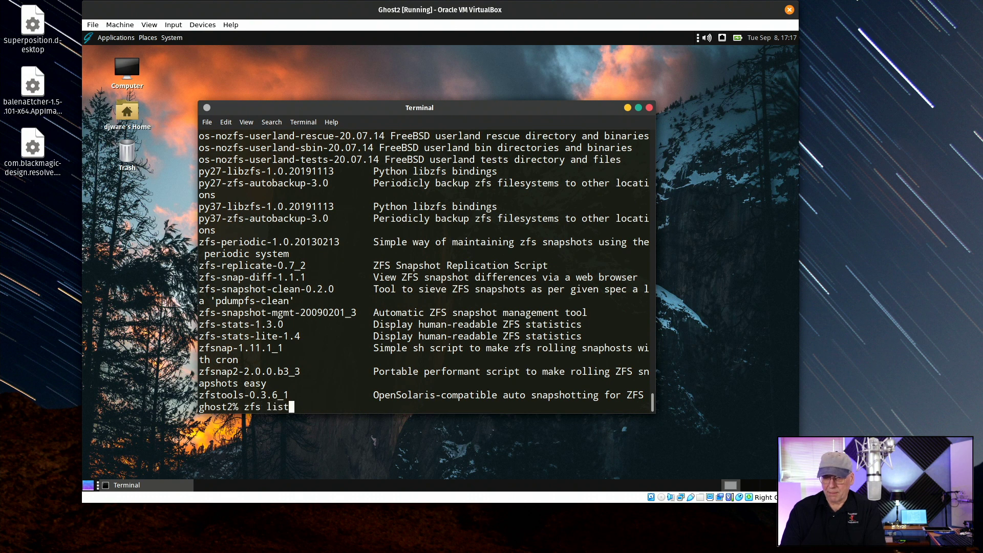
{"action": "key", "text": "Return"}
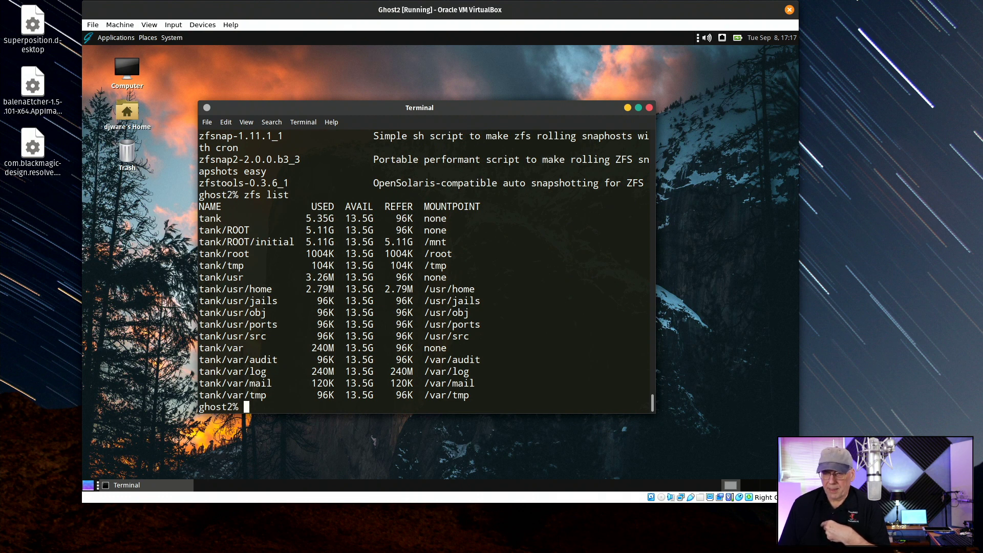
{"action": "type", "text": "df "}
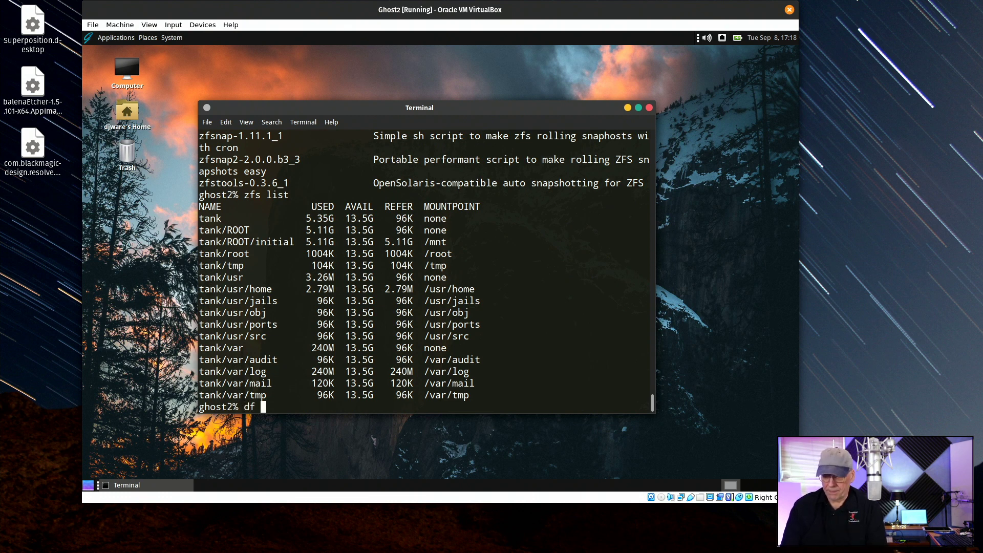
{"action": "type", "text": "-kh"}
{"action": "key", "text": "Return"}
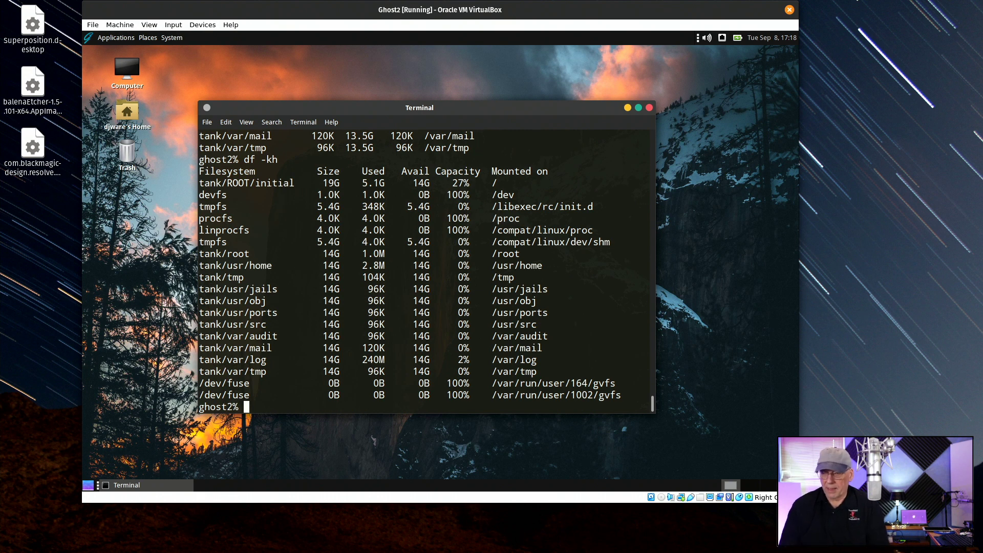
Step: List the running processes with ps -ef and ps -aux, and display the operating system details with uname -a
{"action": "type", "text": "ps -ef"}
{"action": "key", "text": "Return"}
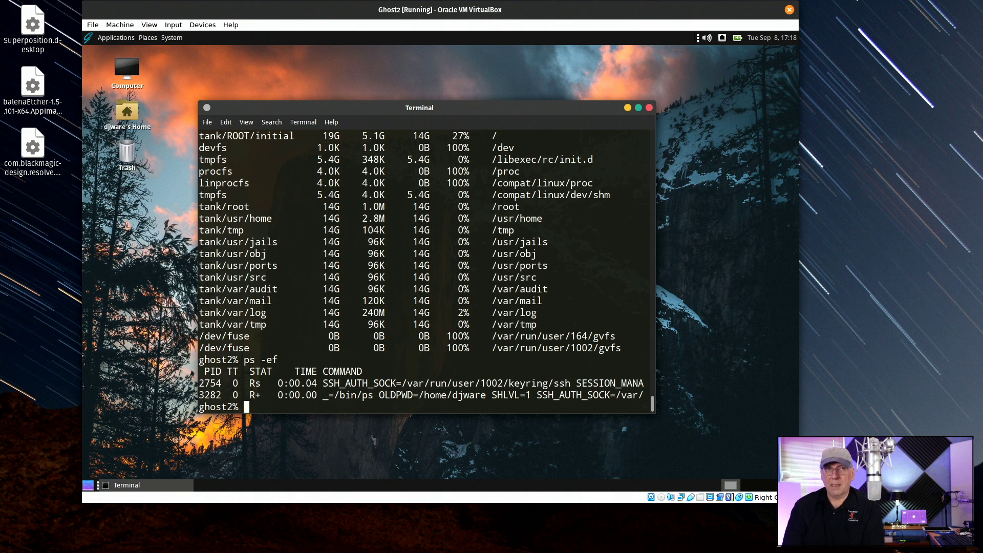
{"action": "type", "text": "ps -aux"}
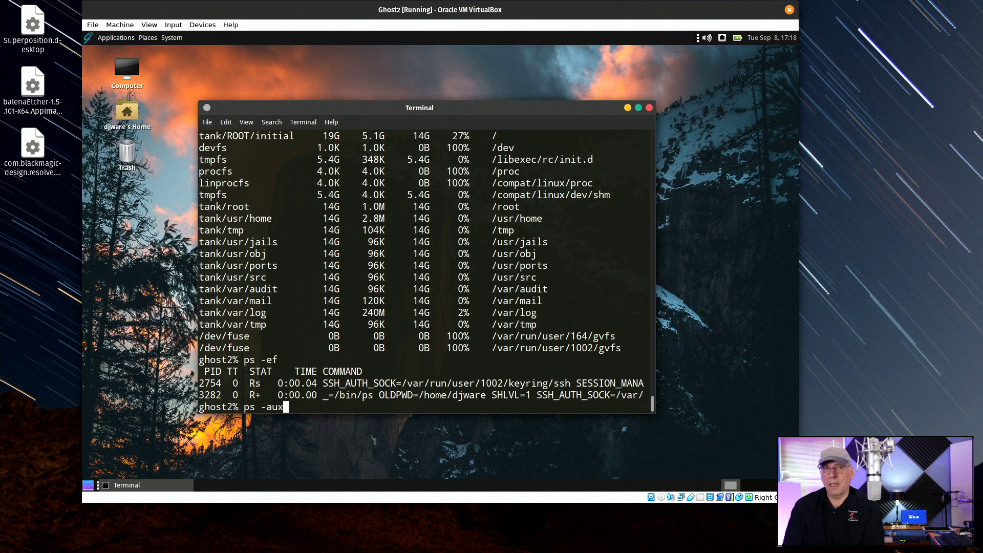
{"action": "key", "text": "Return"}
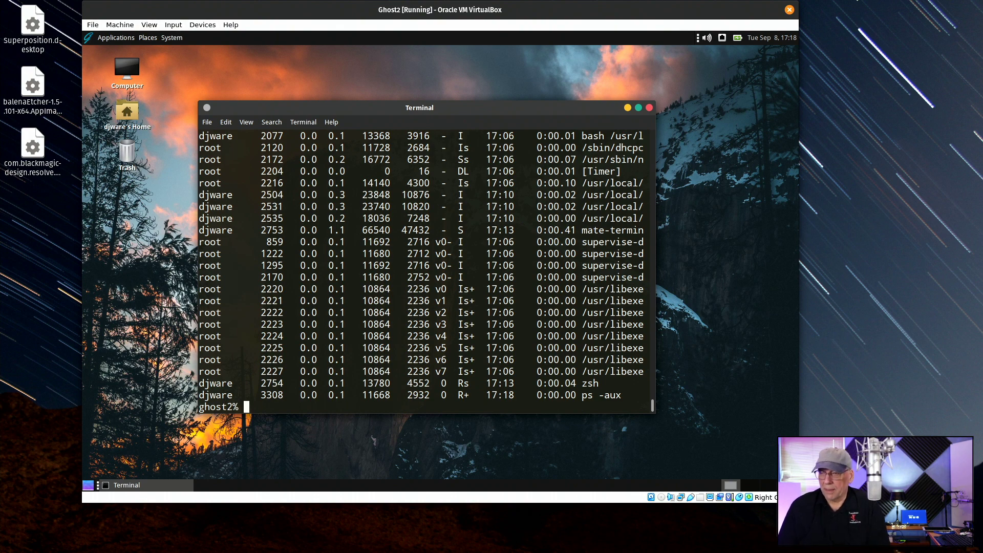
{"action": "scroll", "coordinate": [469, 241], "scroll_direction": "up", "scroll_amount": 4}
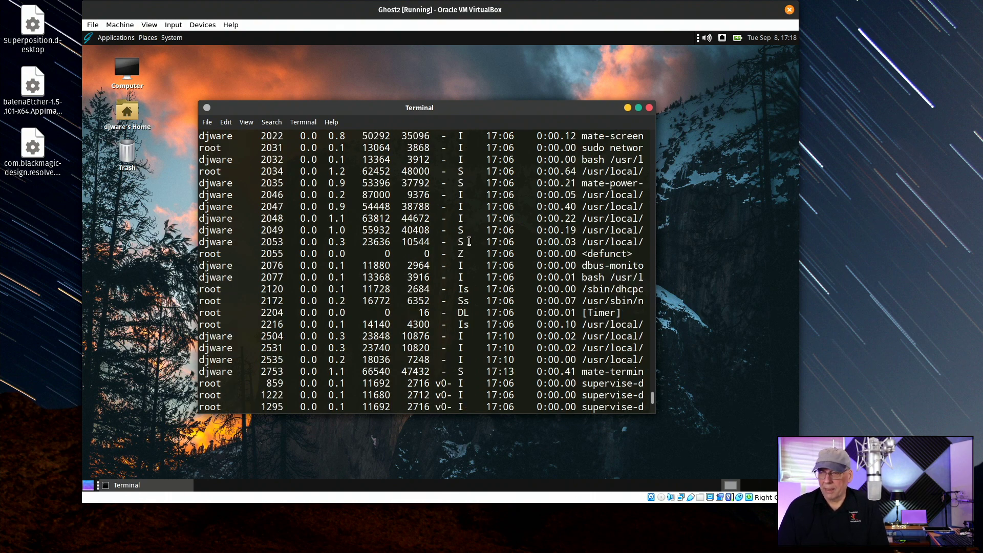
{"action": "scroll", "coordinate": [469, 241], "scroll_direction": "down", "scroll_amount": 4}
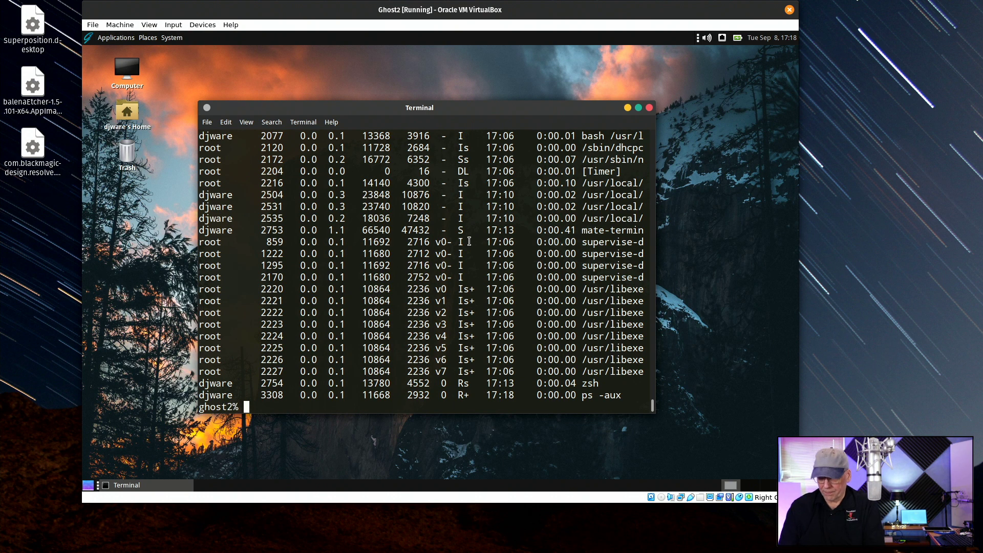
{"action": "type", "text": "uname -a"}
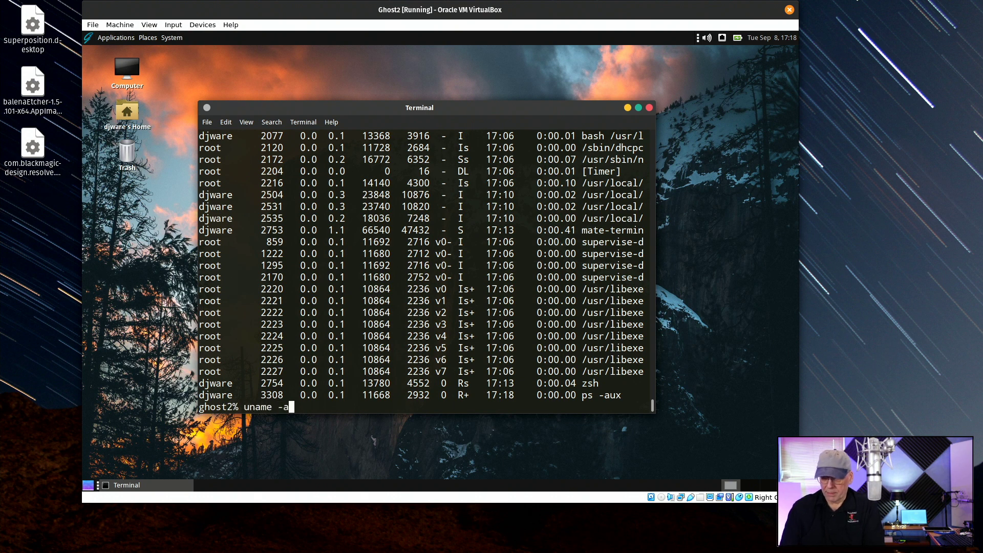
{"action": "key", "text": "Return"}
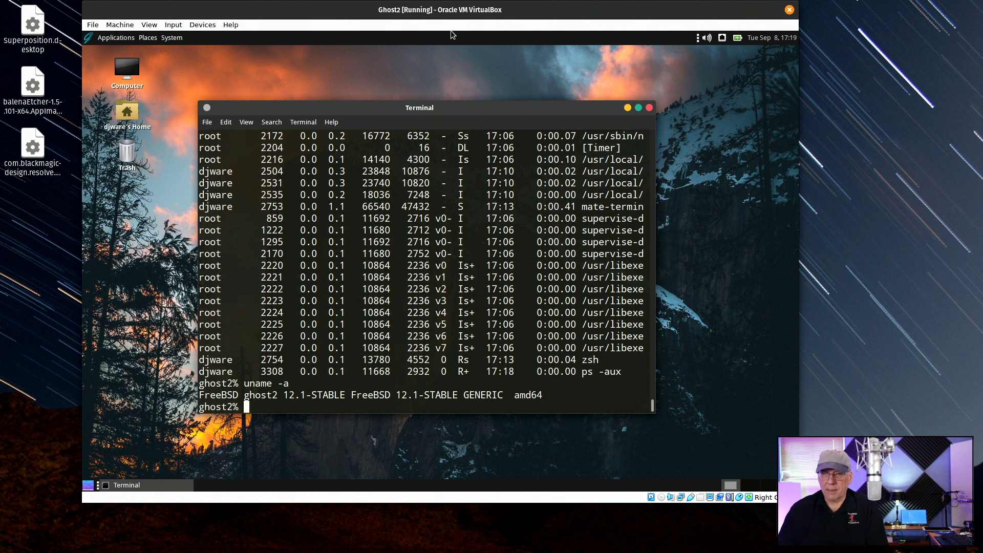
Step: Launch Firefox, view its version information in About Firefox, and close the About window
{"action": "left_click", "coordinate": [117, 37]}
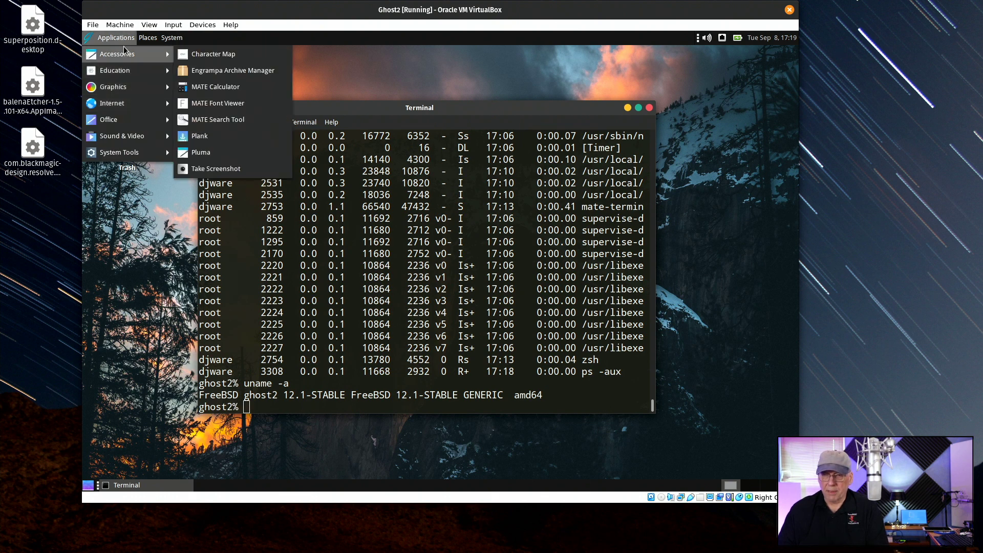
{"action": "mouse_move", "coordinate": [113, 92]}
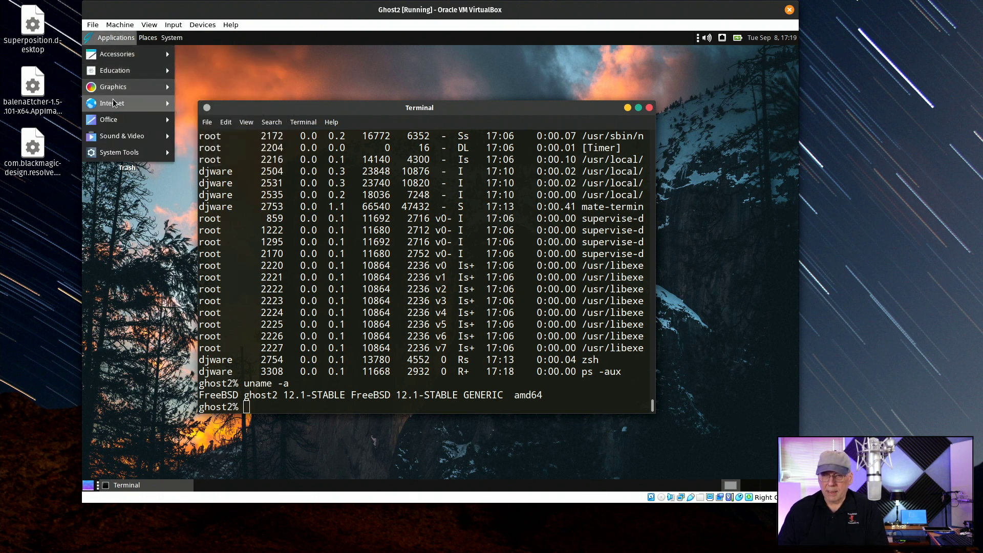
{"action": "left_click", "coordinate": [193, 105]}
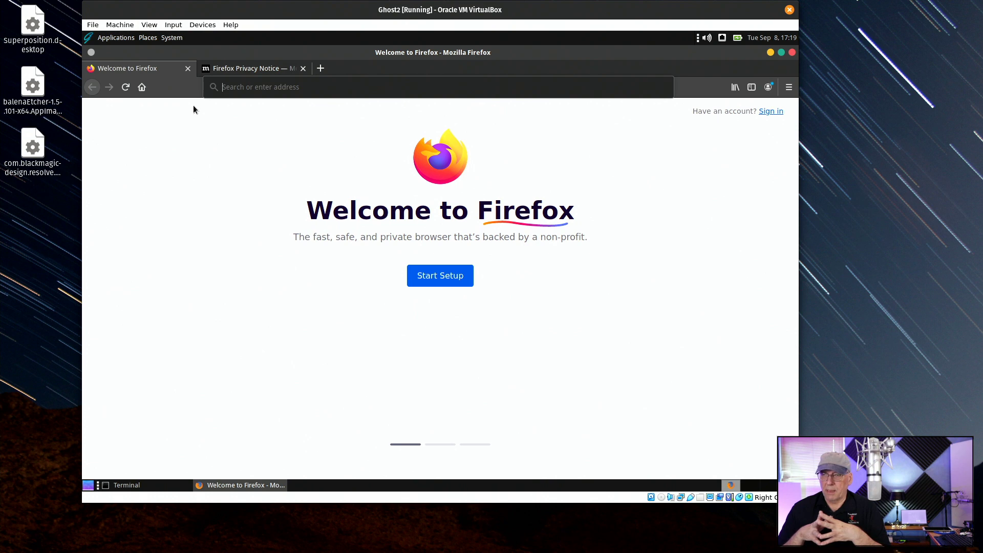
{"action": "left_click", "coordinate": [788, 90]}
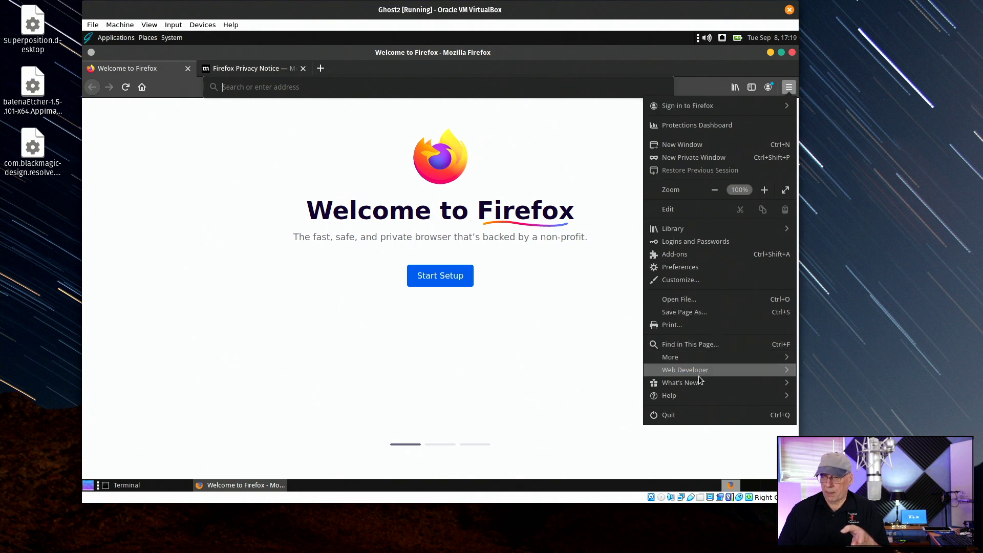
{"action": "left_click", "coordinate": [689, 395]}
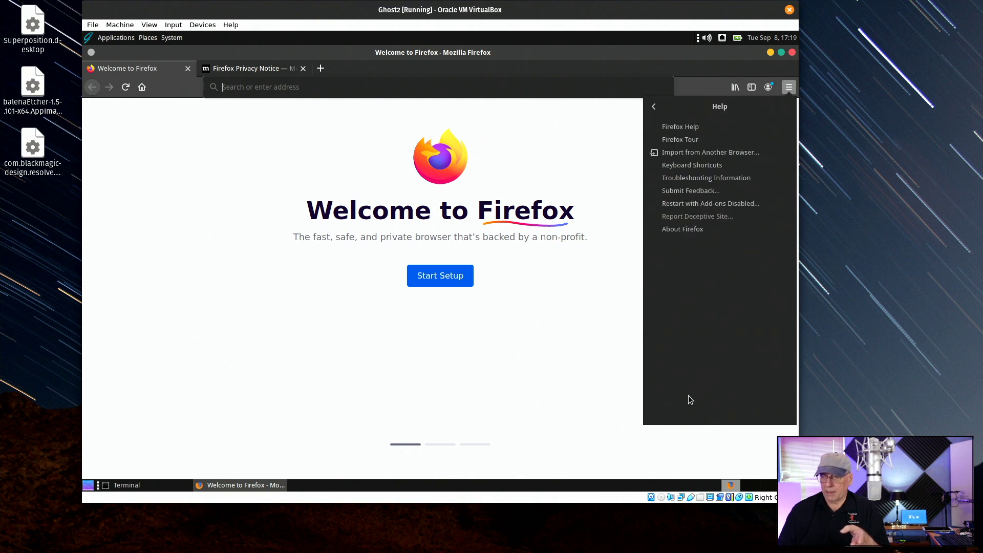
{"action": "left_click", "coordinate": [704, 228]}
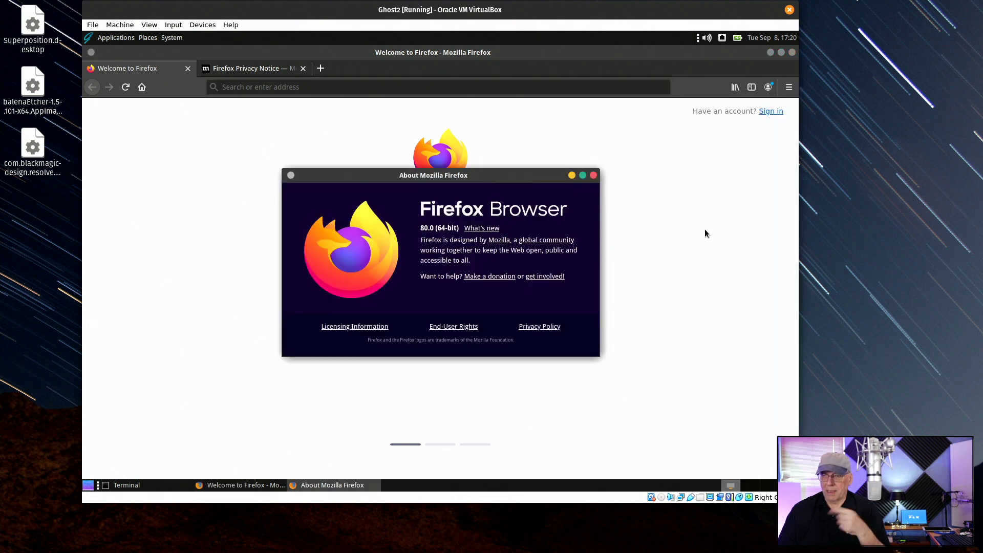
{"action": "left_click", "coordinate": [594, 176]}
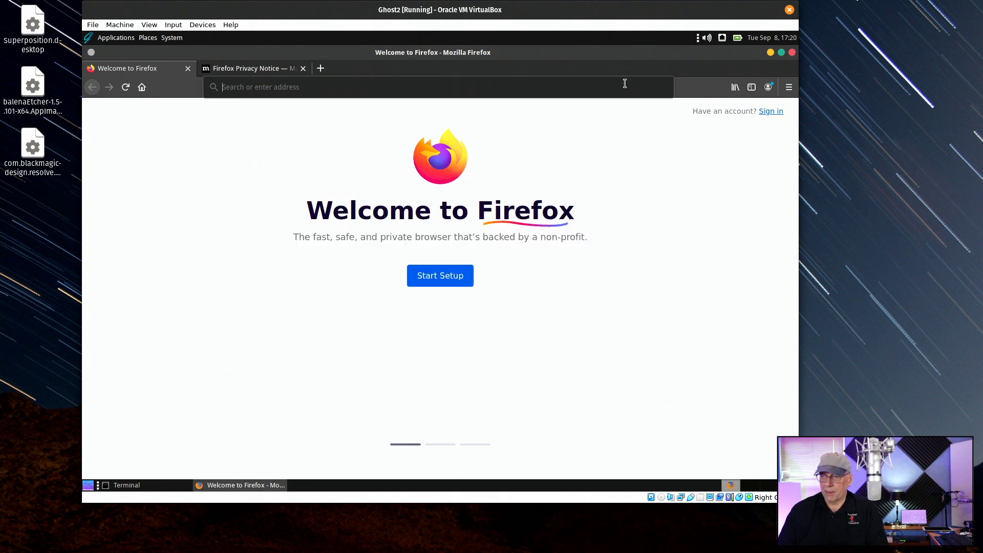
Step: Search the web for flowchart and look through the results, closing Firefox with all its tabs when done
{"action": "left_click", "coordinate": [624, 84]}
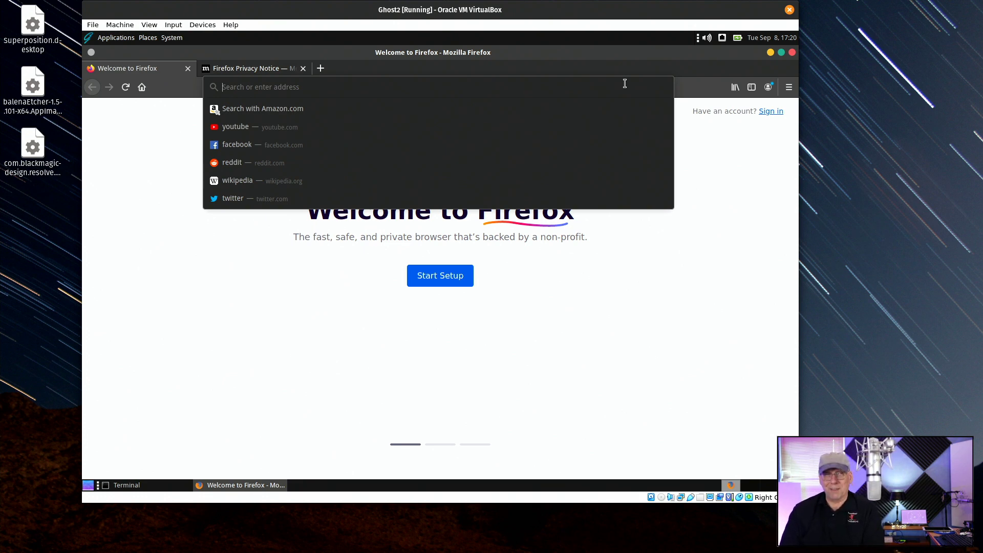
{"action": "type", "text": "flow"}
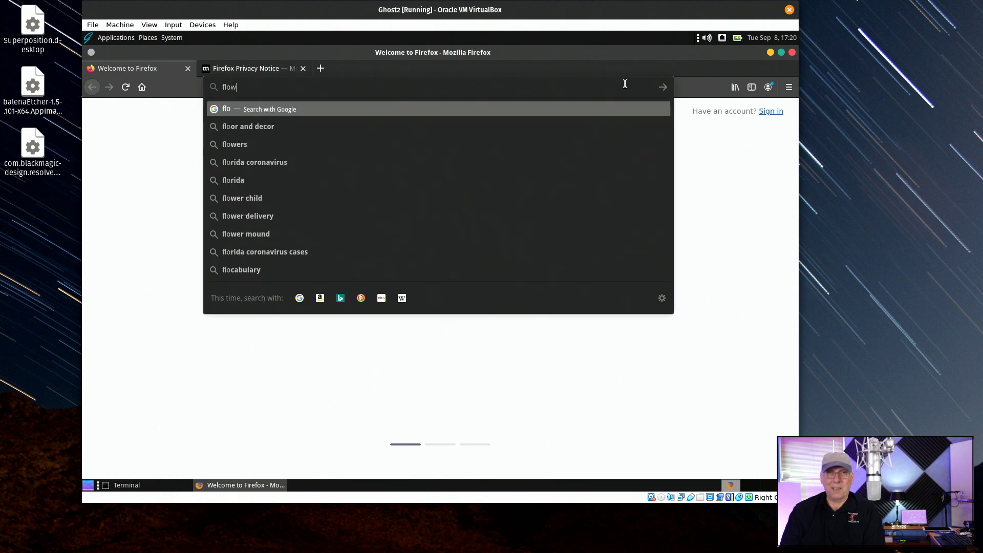
{"action": "type", "text": "cha"}
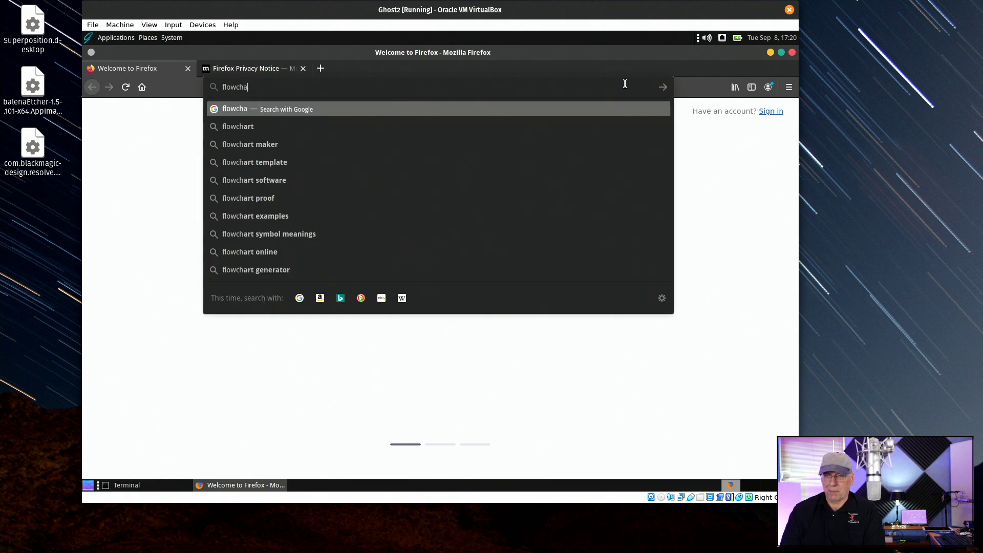
{"action": "type", "text": "rt"}
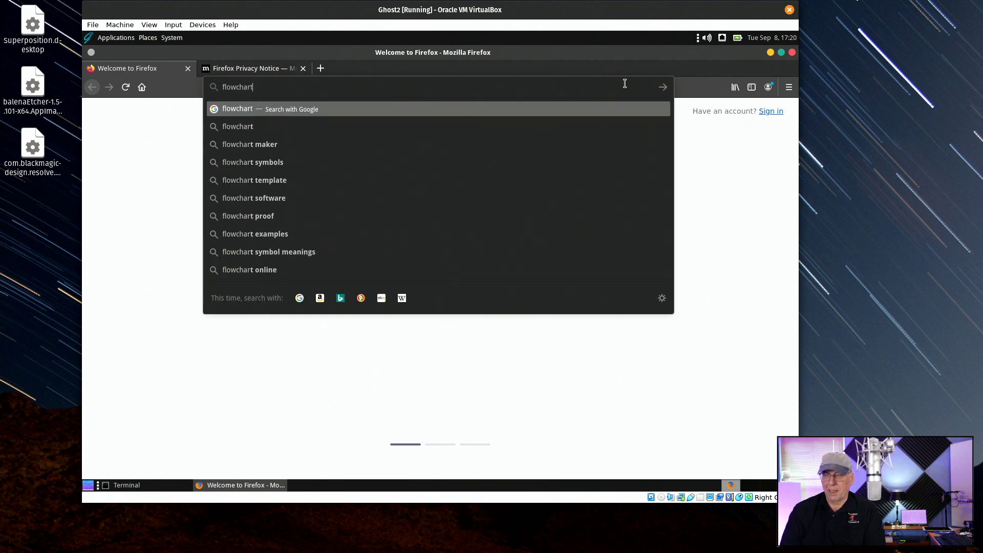
{"action": "key", "text": "Return"}
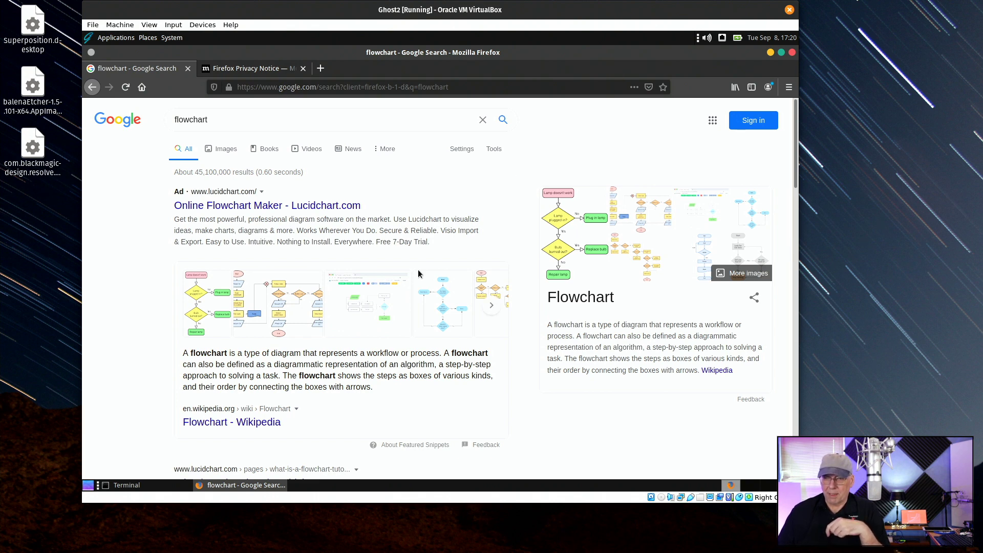
{"action": "scroll", "coordinate": [419, 274], "scroll_direction": "down", "scroll_amount": 5}
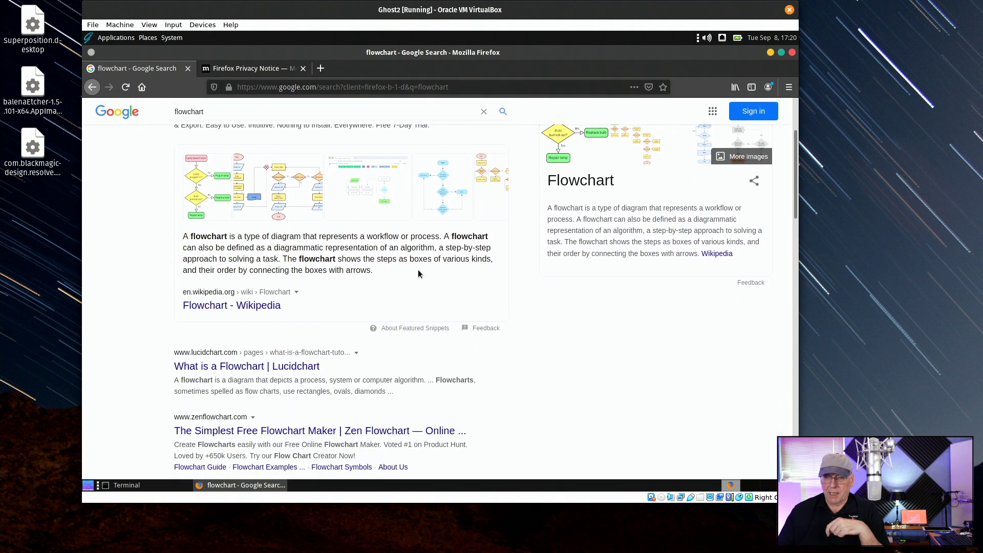
{"action": "scroll", "coordinate": [419, 273], "scroll_direction": "down", "scroll_amount": 2}
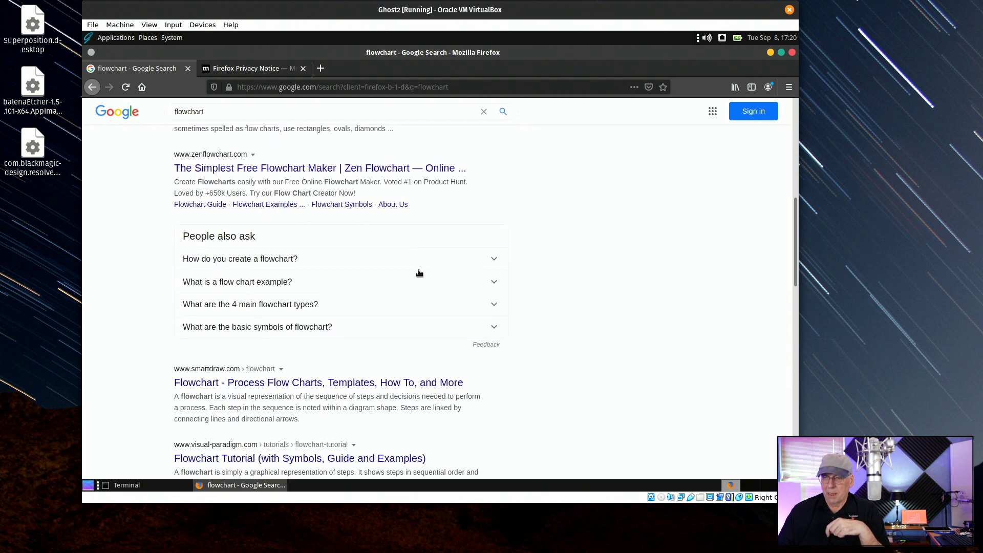
{"action": "scroll", "coordinate": [419, 273], "scroll_direction": "down", "scroll_amount": 1}
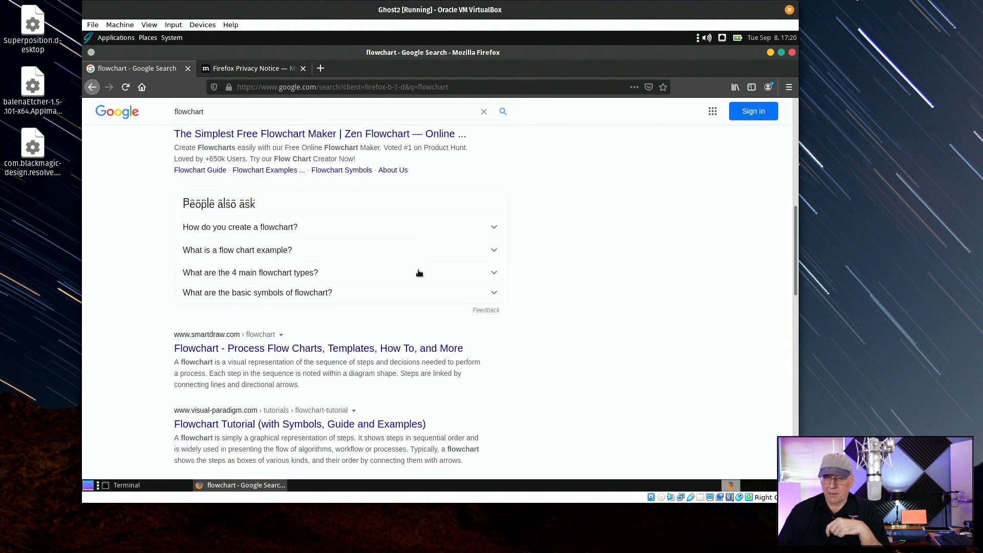
{"action": "scroll", "coordinate": [419, 273], "scroll_direction": "down", "scroll_amount": 1}
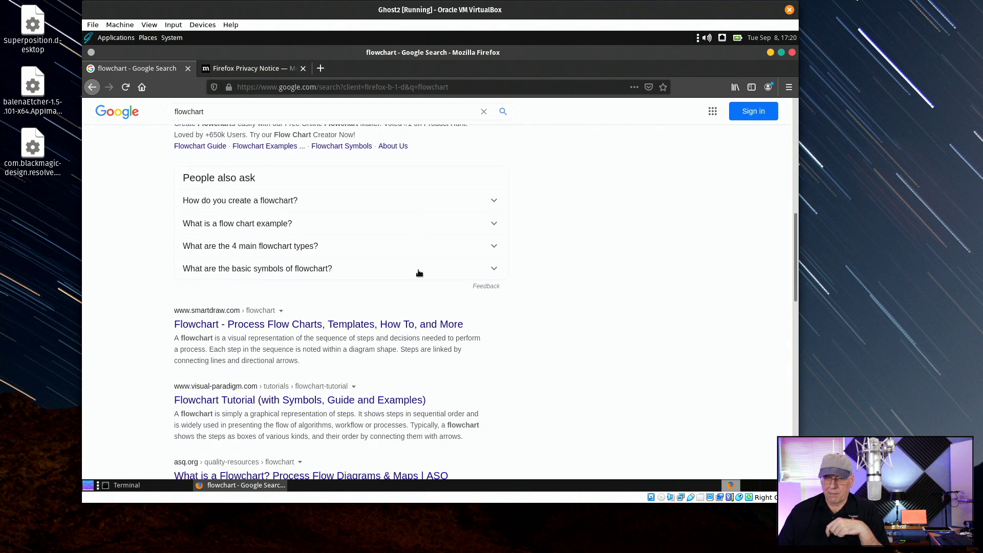
{"action": "left_click", "coordinate": [793, 52]}
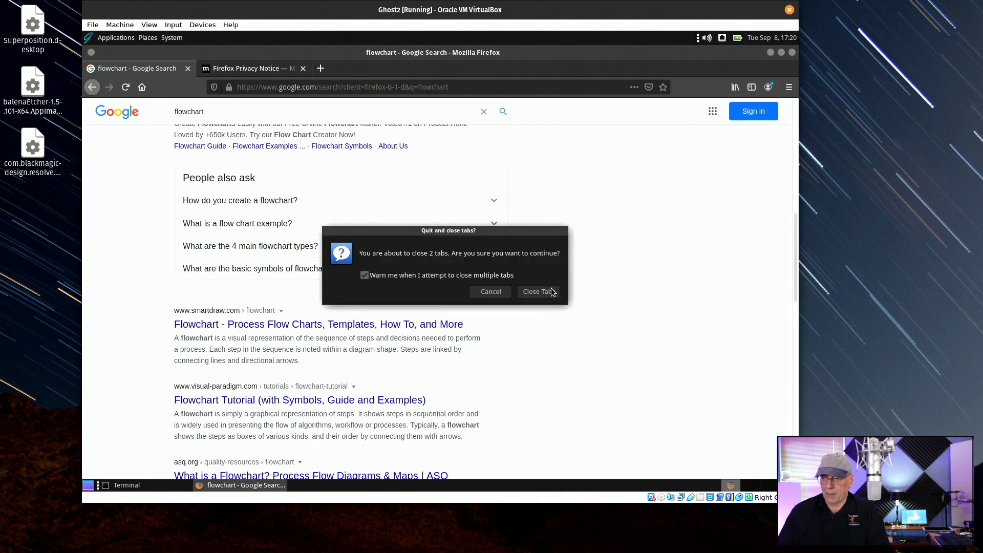
{"action": "left_click", "coordinate": [553, 292]}
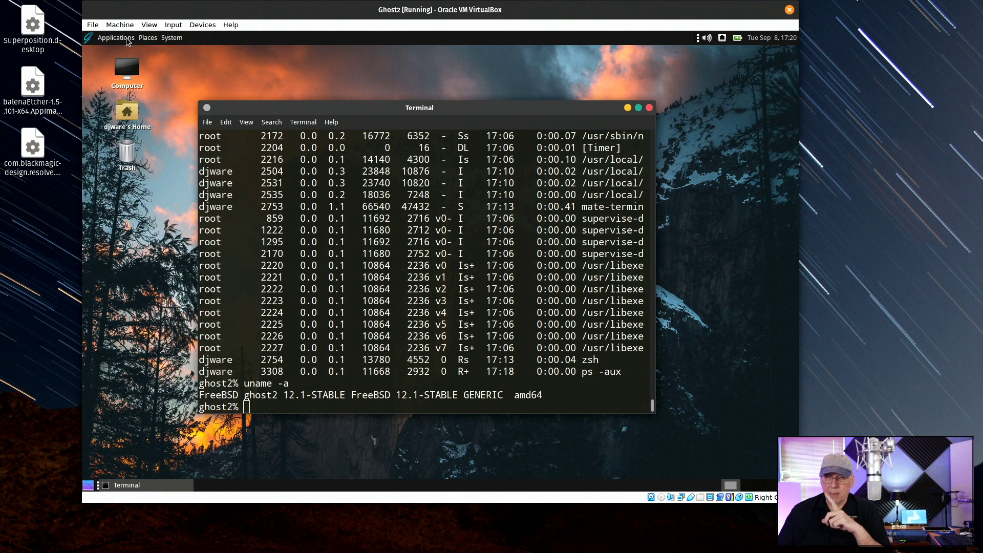
Step: Launch LibreOffice Impress from the office applications
{"action": "left_click", "coordinate": [127, 41]}
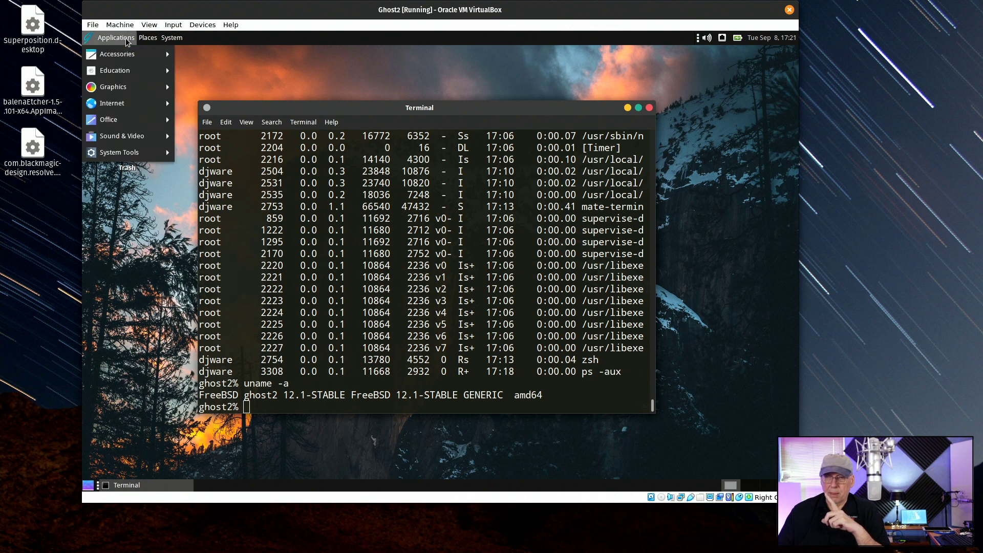
{"action": "left_click", "coordinate": [124, 122]}
{"action": "left_click", "coordinate": [125, 124]}
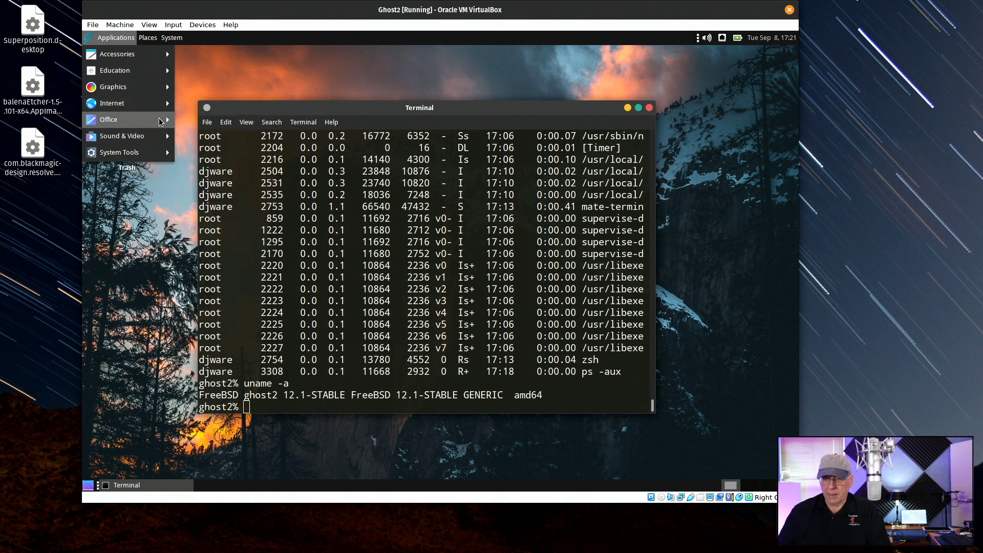
{"action": "left_click", "coordinate": [160, 122]}
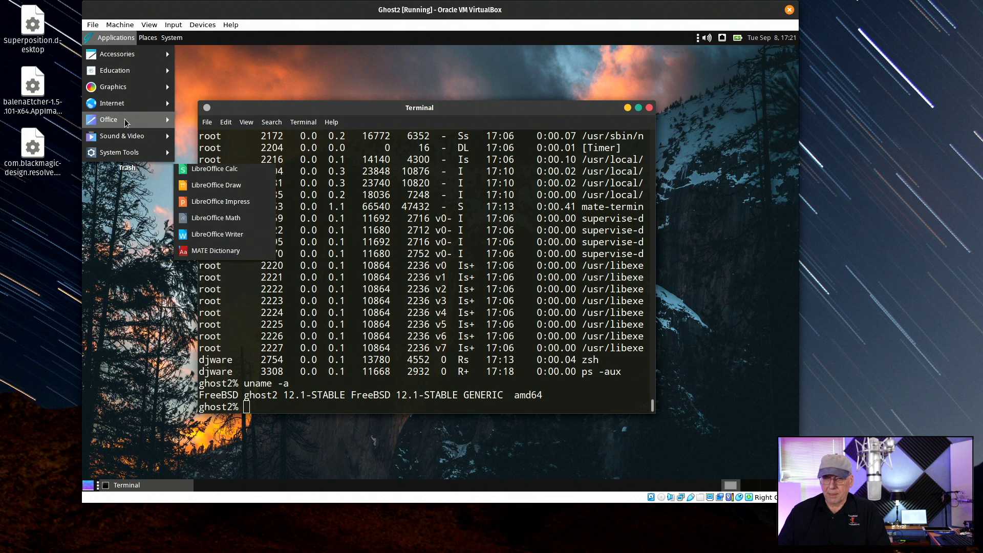
{"action": "left_click", "coordinate": [213, 201]}
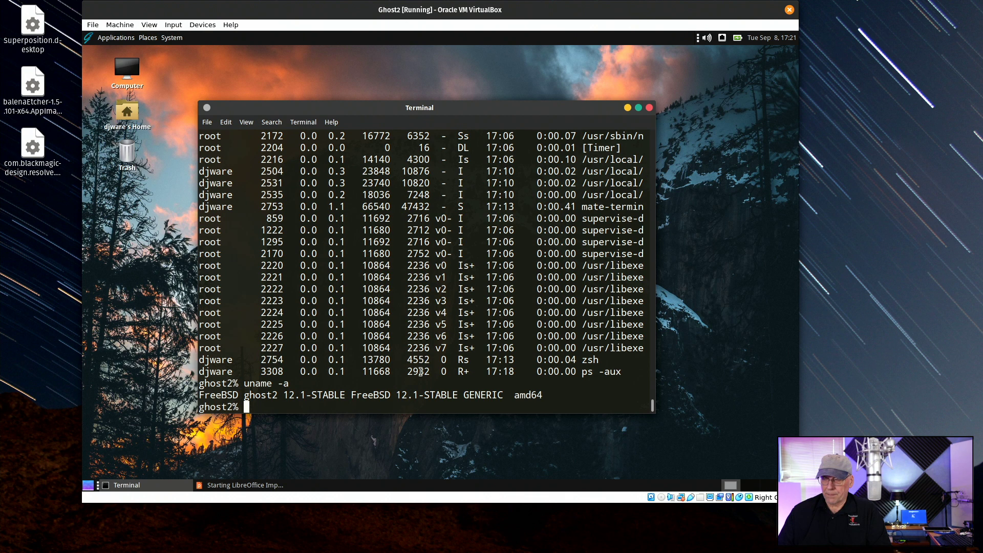
Step: Check the running processes and their CPU load with htop in the terminal, and quit htop
{"action": "type", "text": "hto"}
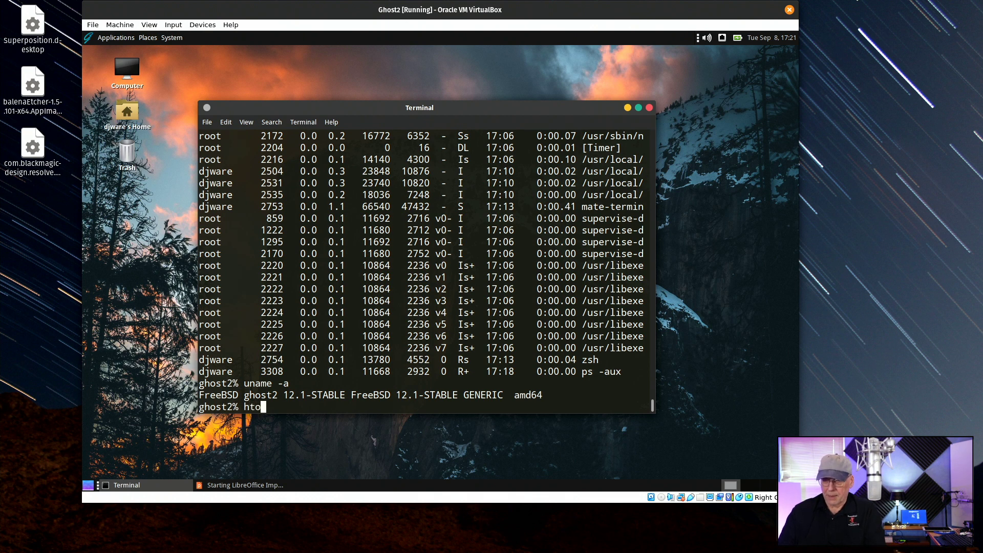
{"action": "type", "text": "p"}
{"action": "key", "text": "Return"}
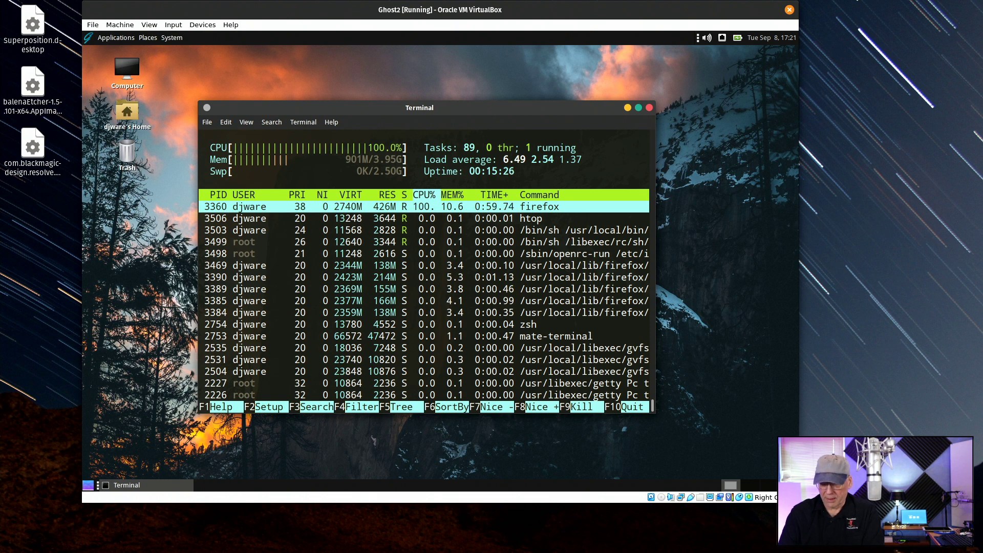
{"action": "key", "text": "q"}
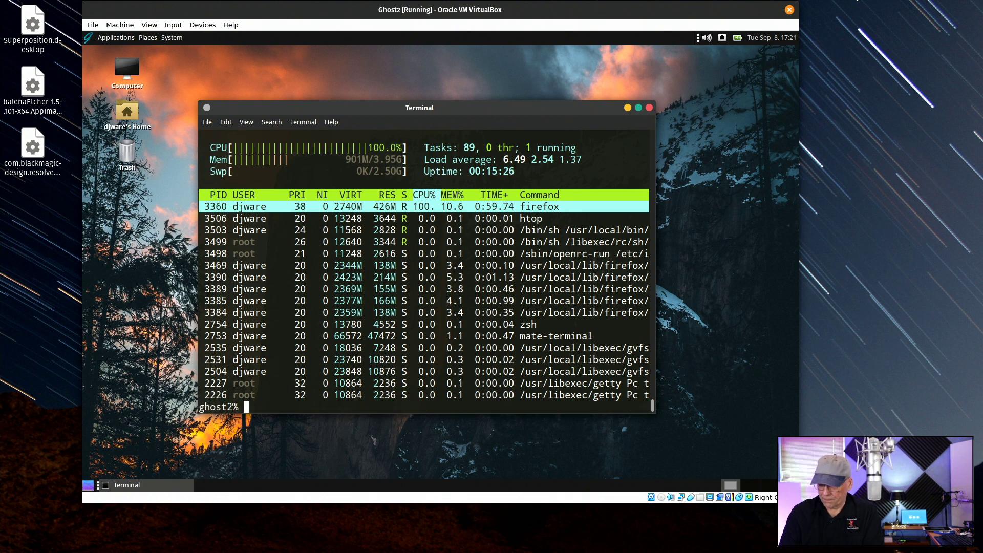
Step: Force-terminate the firefox process that is using the CPU with kill -9 3360
{"action": "type", "text": "sudo"}
{"action": "key", "text": "BackSpace"}
{"action": "key", "text": "BackSpace"}
{"action": "key", "text": "BackSpace"}
{"action": "key", "text": "BackSpace"}
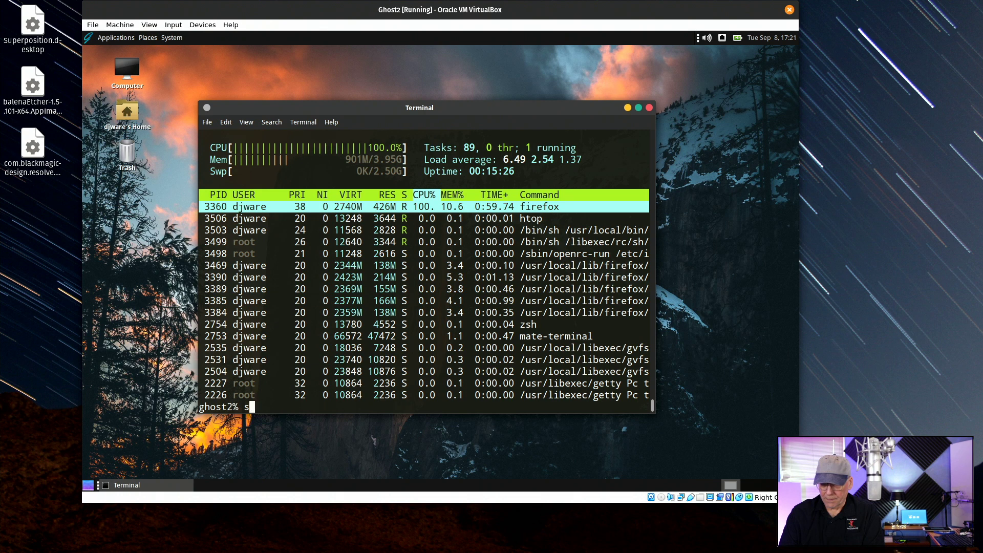
{"action": "type", "text": "kill "}
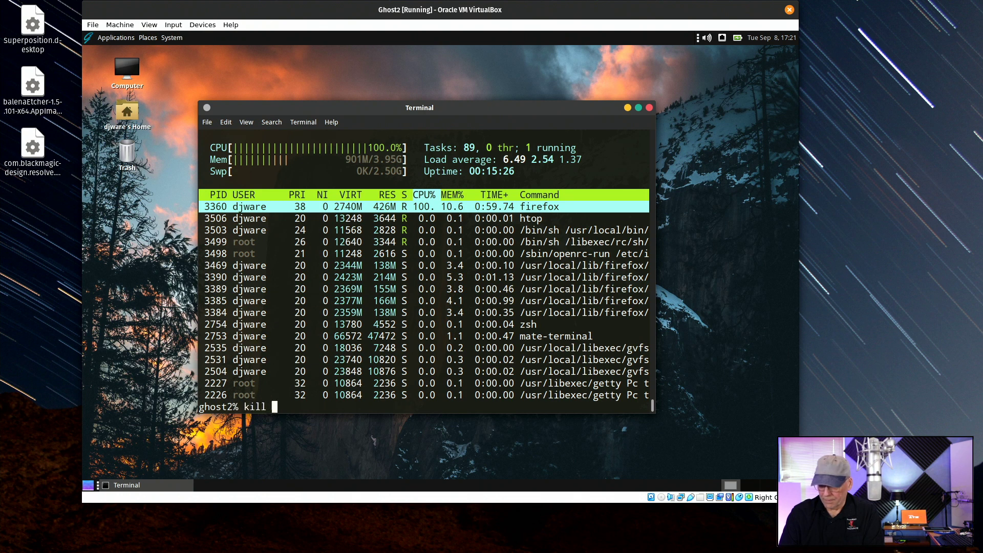
{"action": "type", "text": "-9 3360"}
{"action": "key", "text": "Return"}
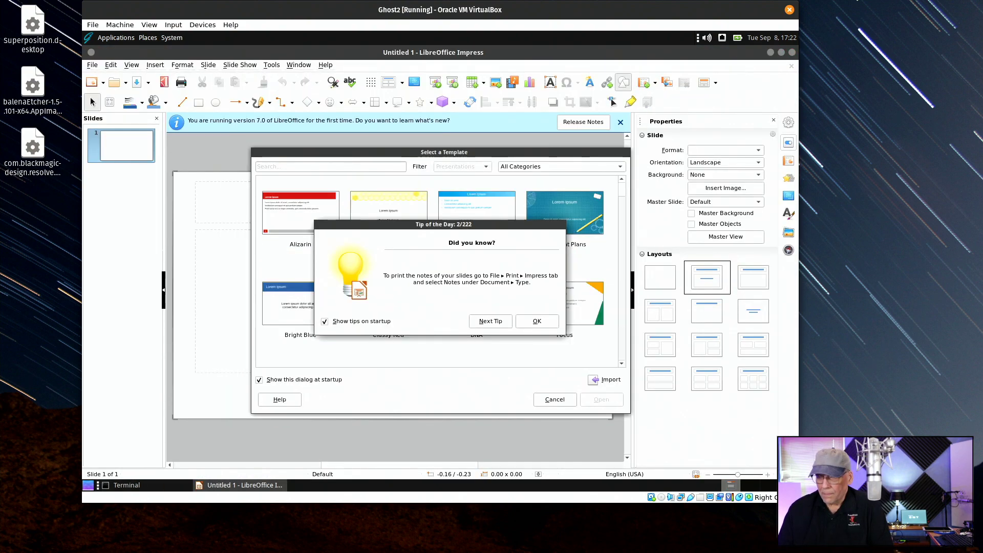
Step: Skip Impress's startup tip and template selection, and view LibreOffice's version information before closing Impress
{"action": "left_click", "coordinate": [527, 321]}
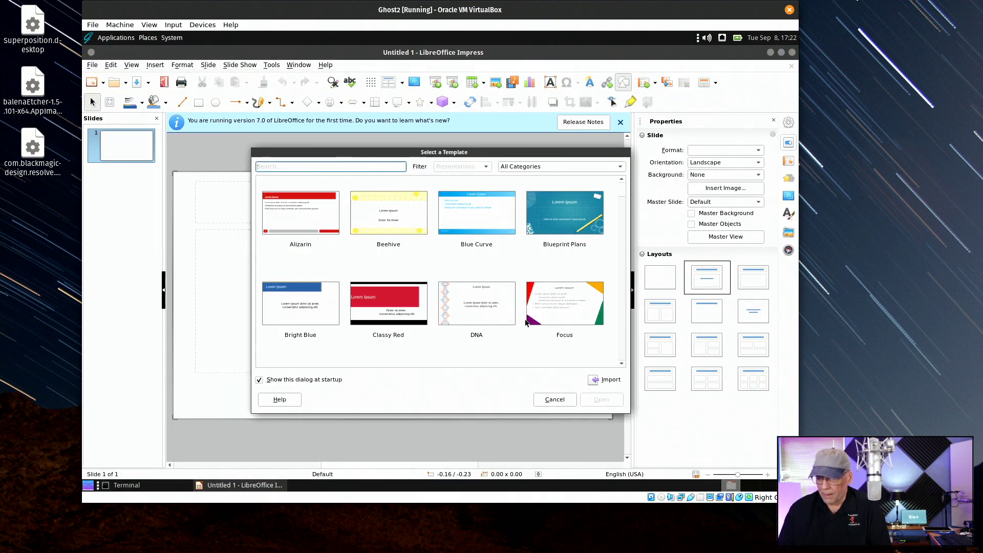
{"action": "left_click", "coordinate": [551, 398]}
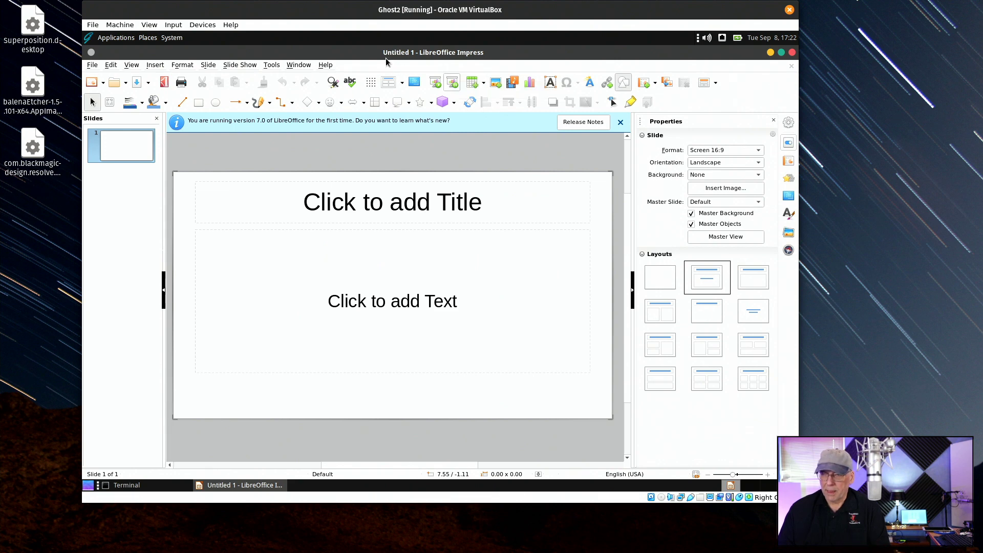
{"action": "left_click", "coordinate": [331, 67]}
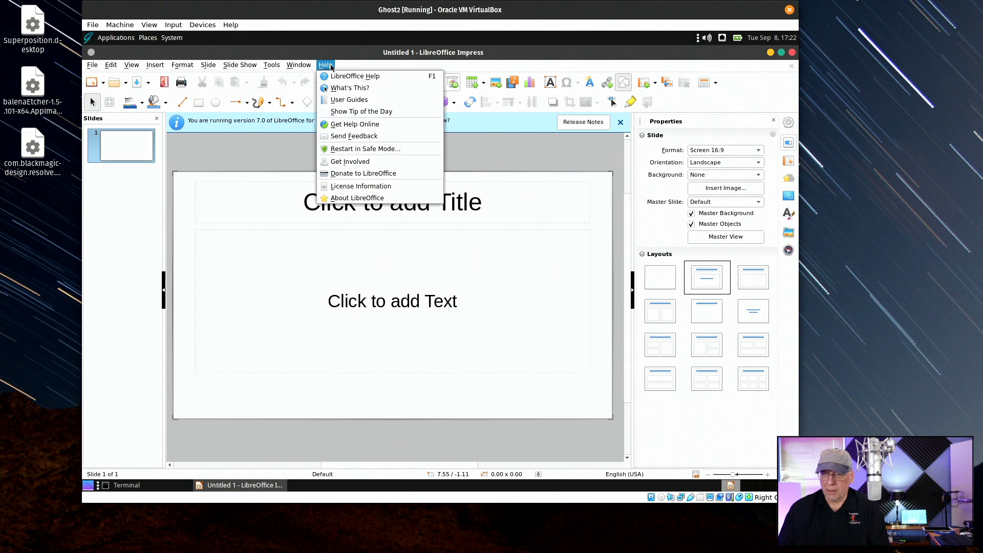
{"action": "left_click", "coordinate": [354, 195]}
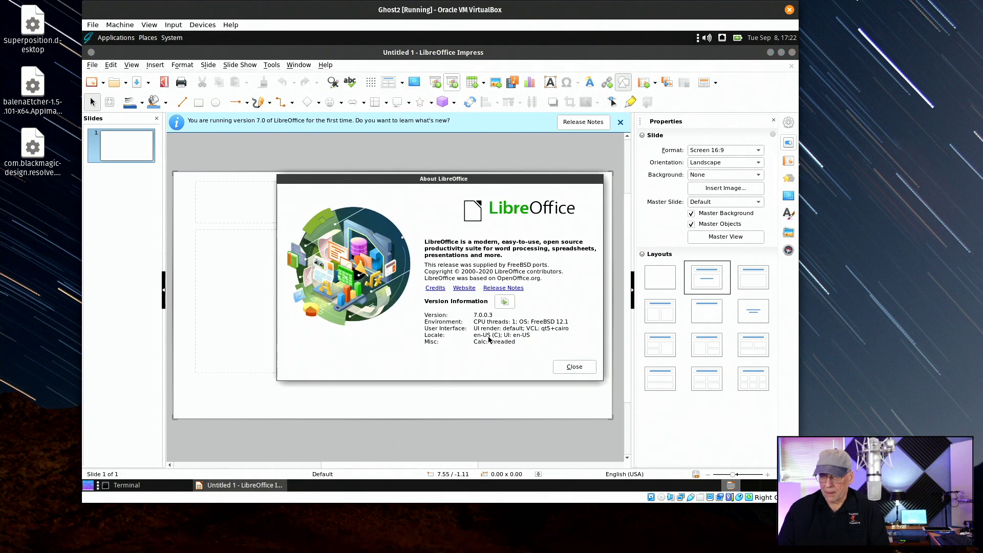
{"action": "left_click", "coordinate": [572, 366]}
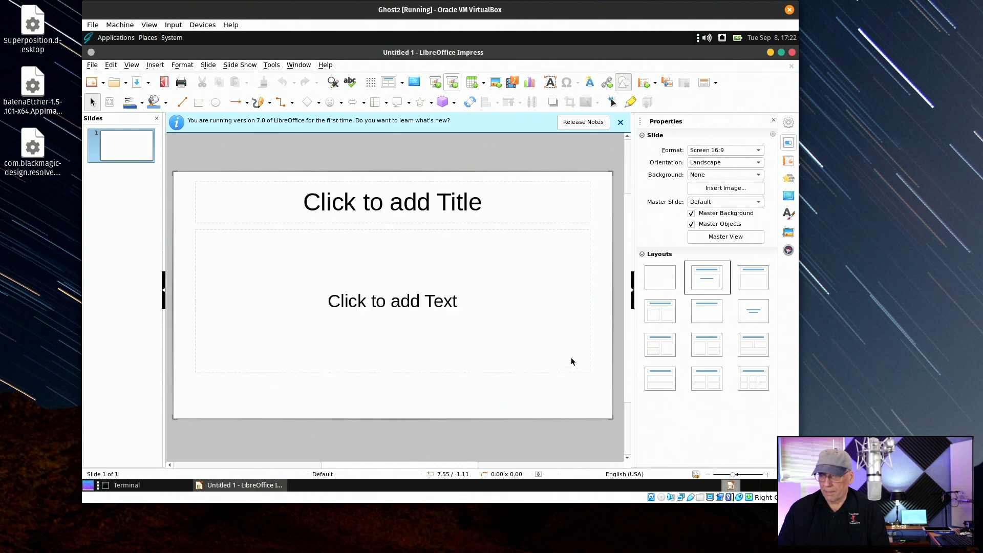
{"action": "left_click", "coordinate": [792, 52]}
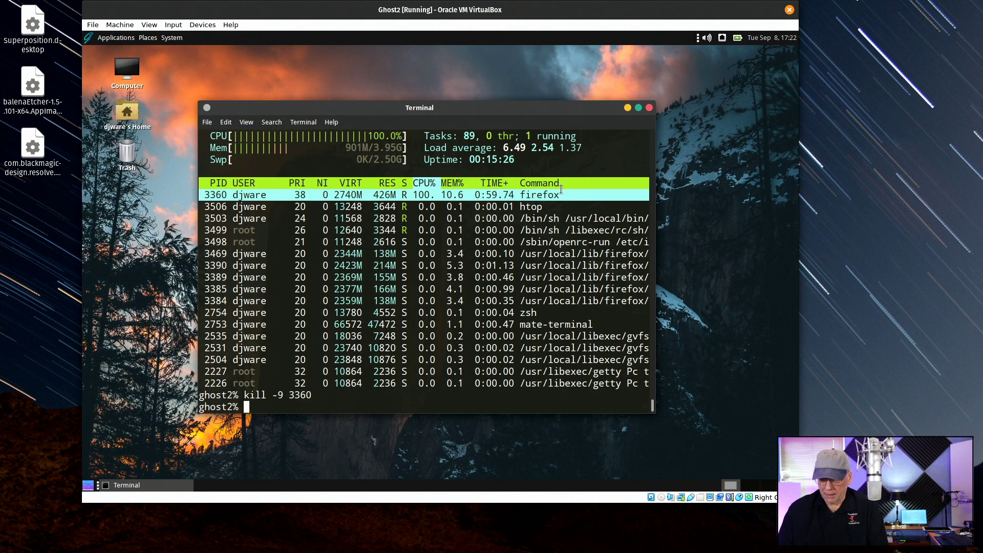
Step: Rerun htop in the terminal to check the CPU load and processes after the firefox kill, and quit htop
{"action": "key", "text": "Up"}
{"action": "key", "text": "Up"}
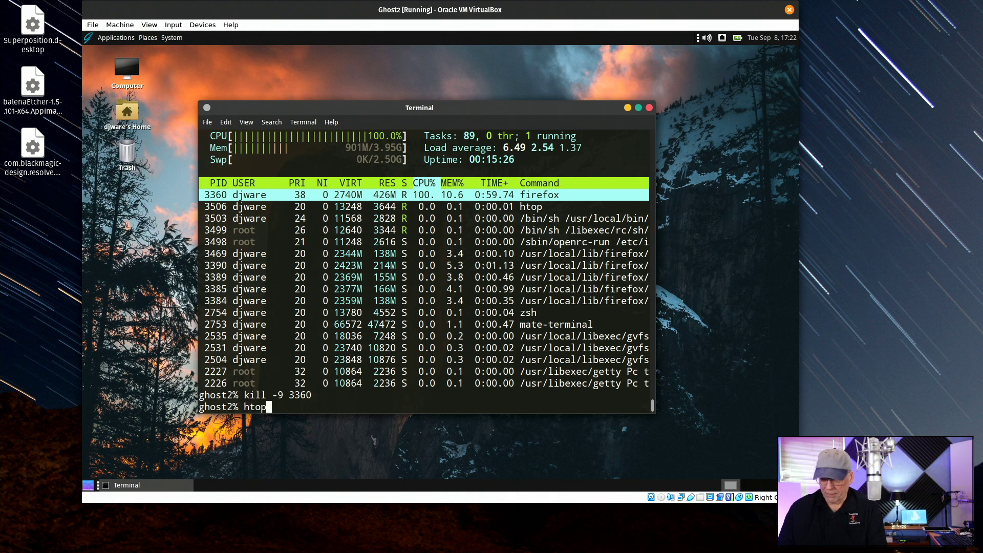
{"action": "key", "text": "Return"}
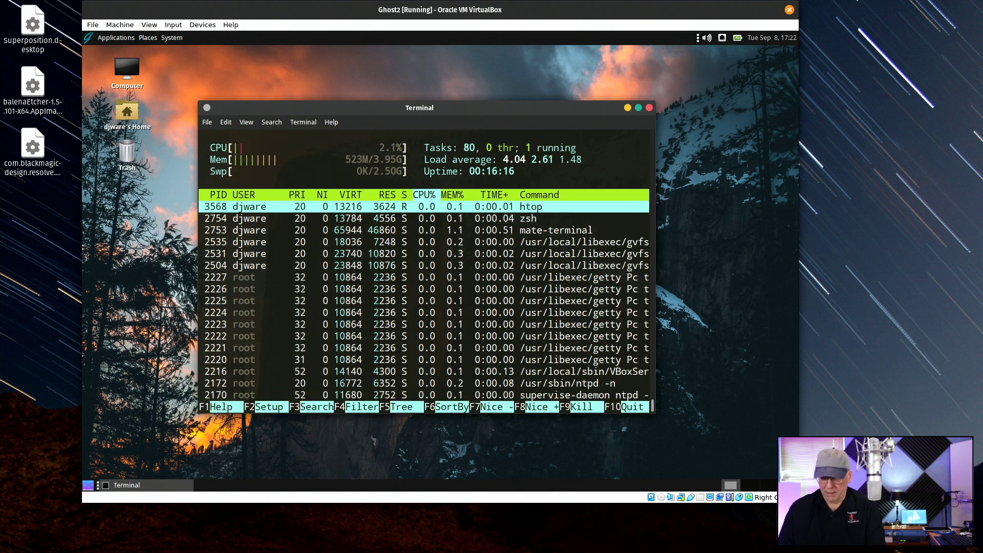
{"action": "key", "text": "q"}
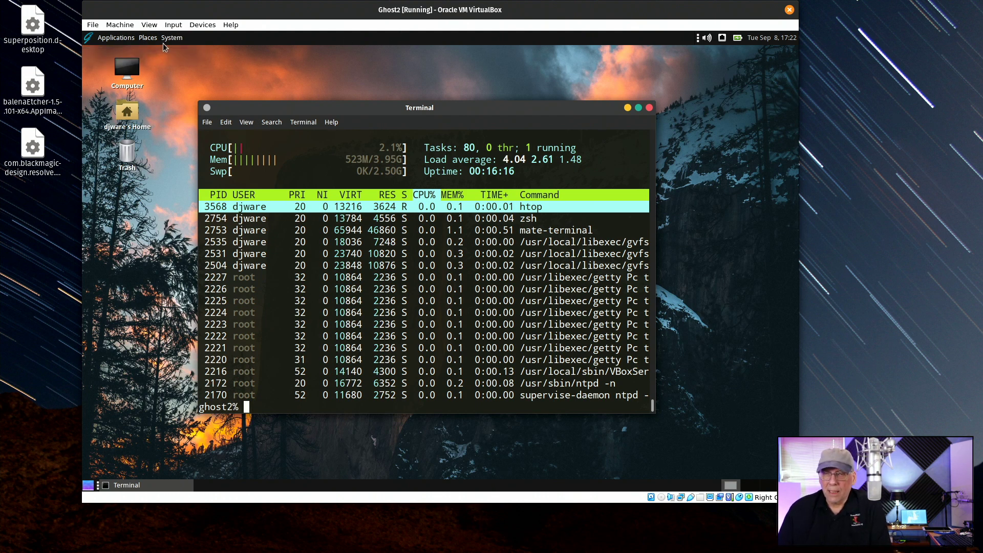
Step: Open the Caja file manager from the system tools to view the home folder, and close both Caja and the terminal
{"action": "left_click", "coordinate": [124, 42]}
{"action": "mouse_move", "coordinate": [138, 152]}
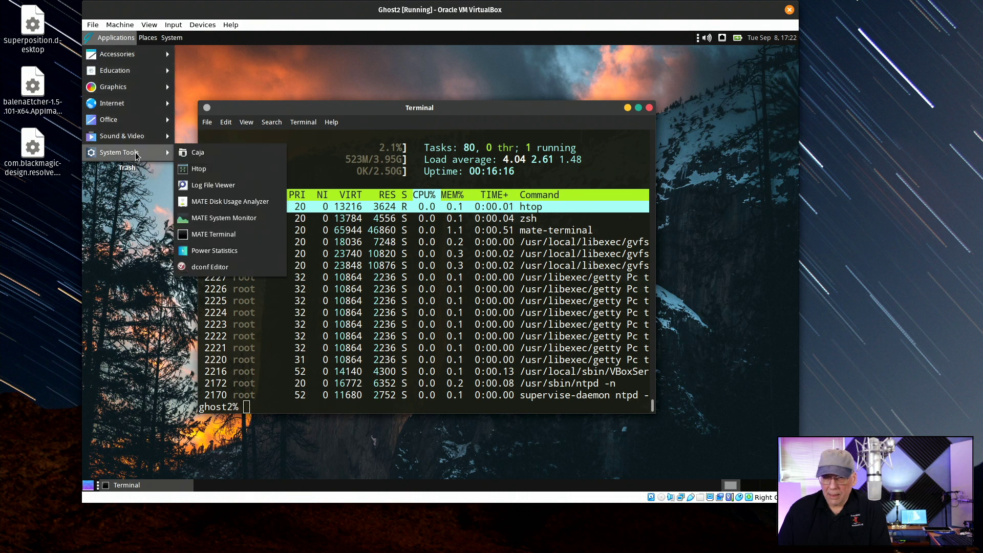
{"action": "left_click", "coordinate": [183, 155]}
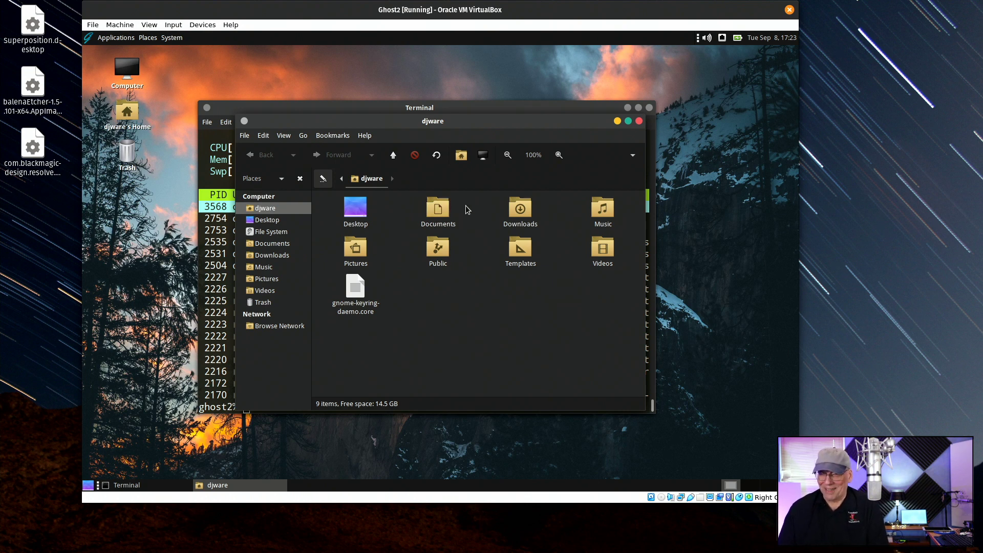
{"action": "left_click", "coordinate": [641, 125]}
{"action": "left_click", "coordinate": [648, 109]}
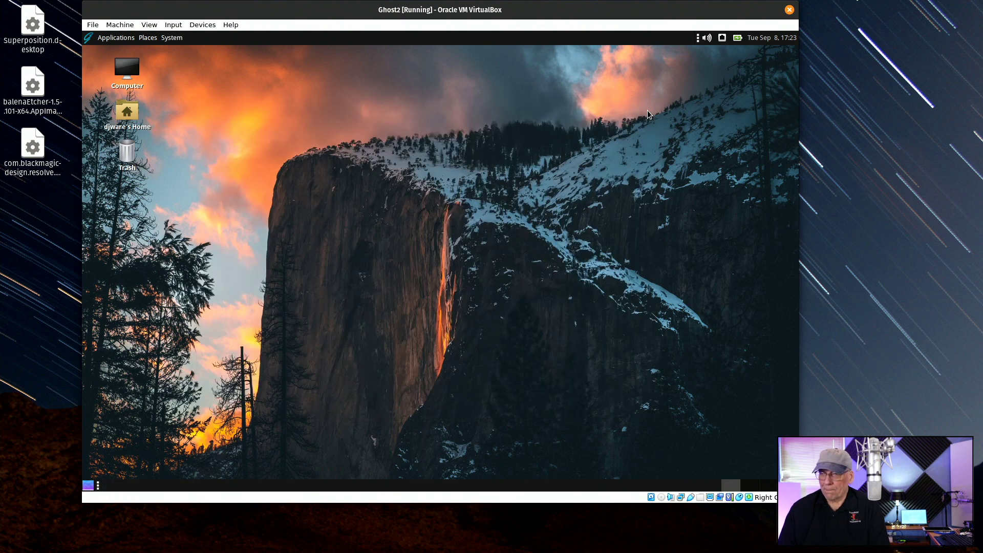
{"action": "left_click", "coordinate": [168, 40]}
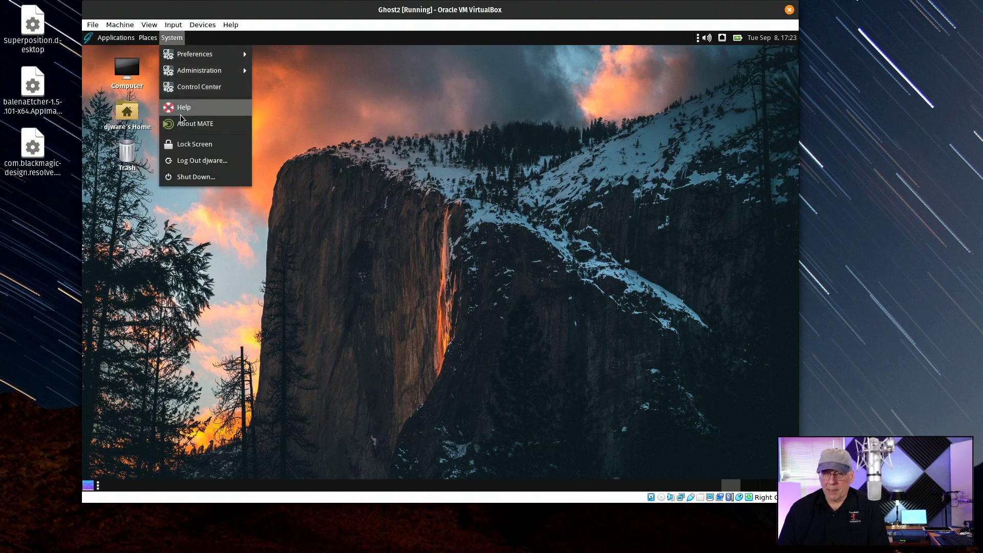
{"action": "mouse_move", "coordinate": [195, 57]}
{"action": "left_click", "coordinate": [354, 198]}
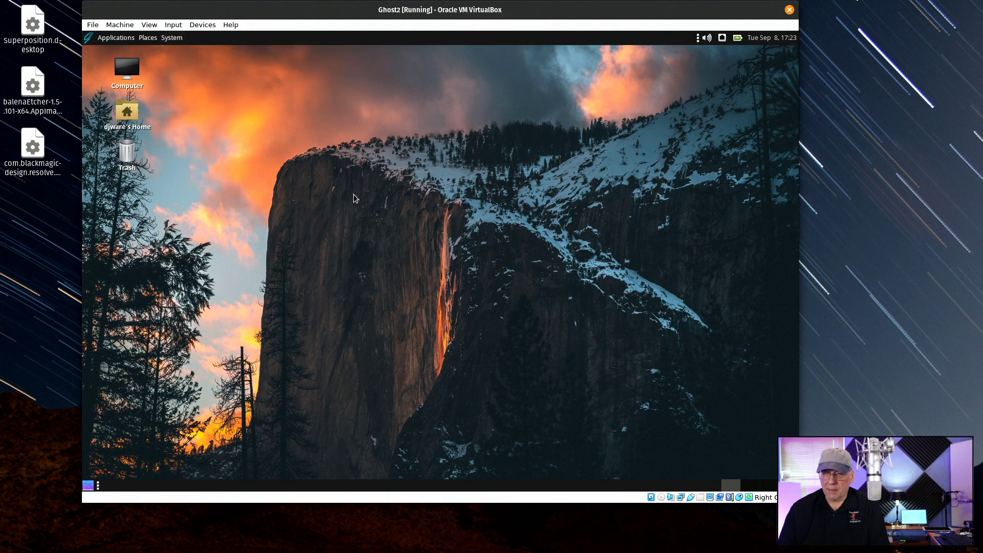